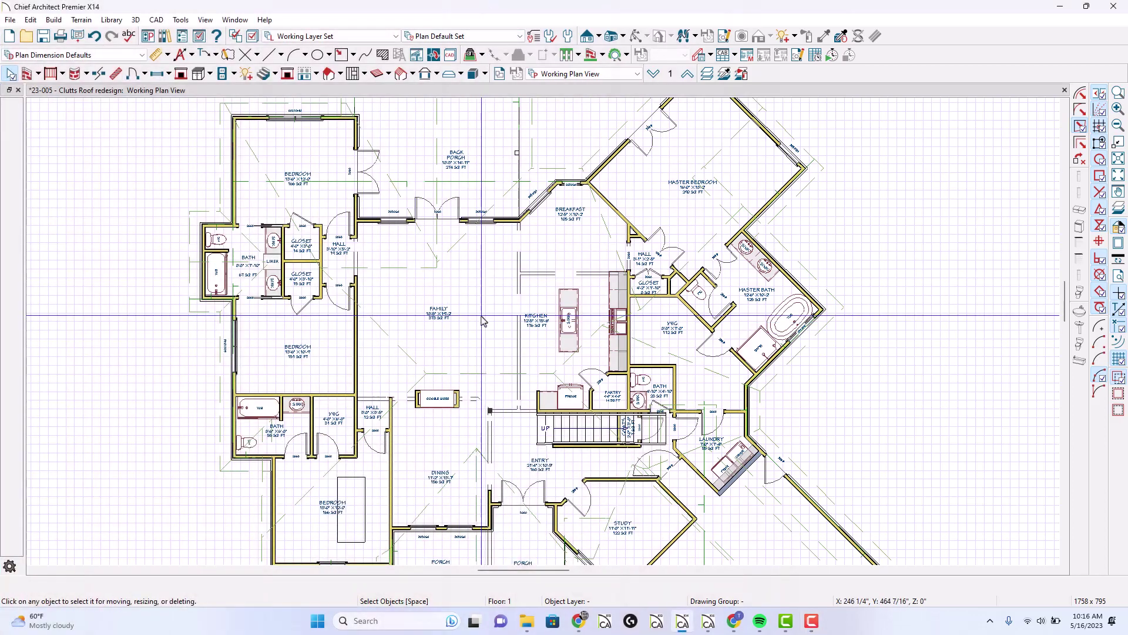
# Create a Perspective Full Overview of the house and bring the side wall with the small hip return into close view
pyautogui.hotkey('shift', 'o')
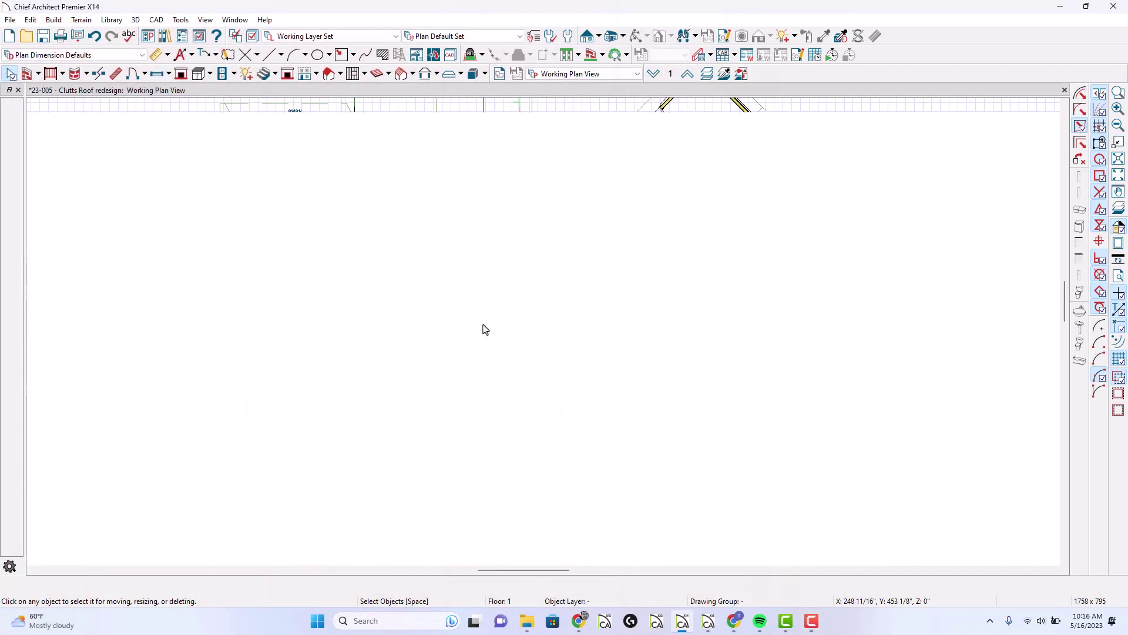
pyautogui.moveTo(448, 331); pyautogui.dragTo(685, 282)
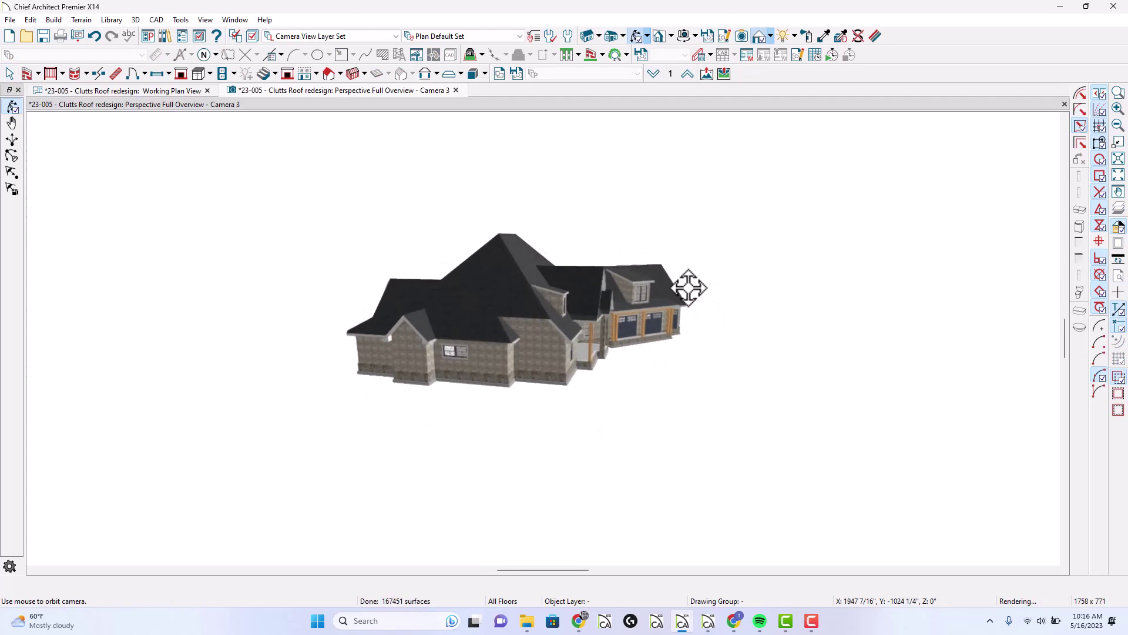
pyautogui.scroll(5, 528, 323)
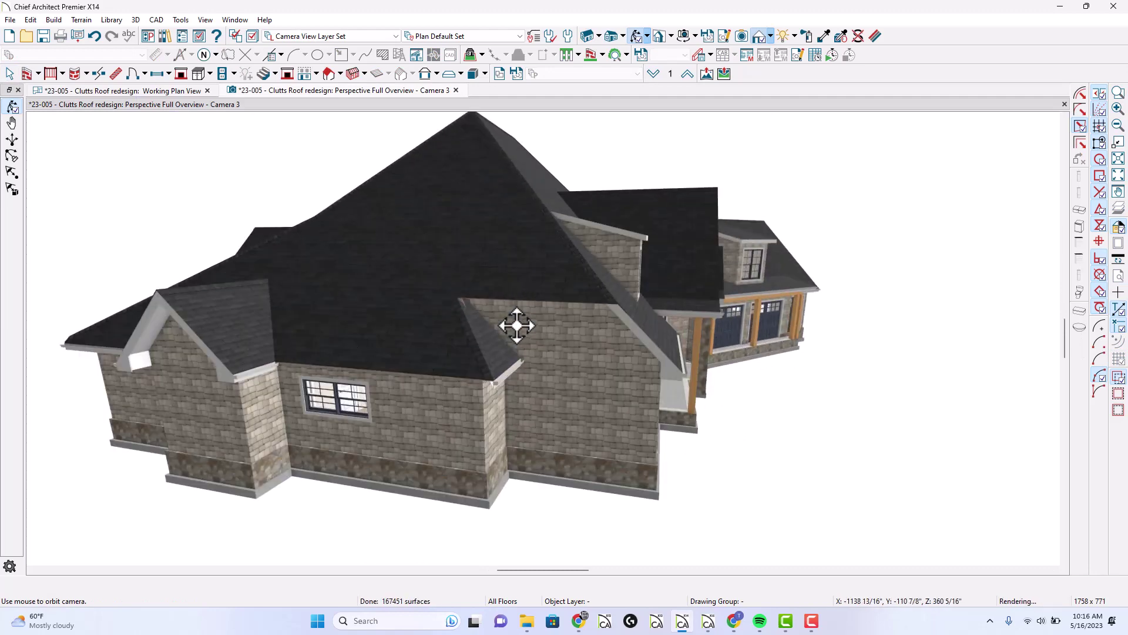
pyautogui.scroll(6, 517, 325)
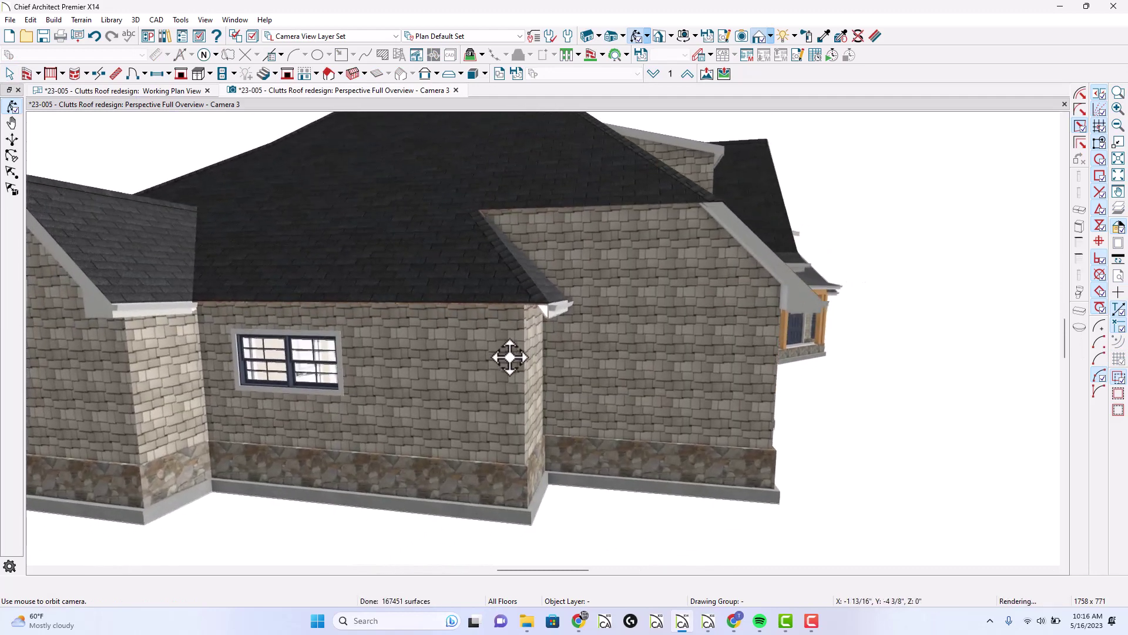
pyautogui.moveTo(510, 357)
pyautogui.mouseDown()
pyautogui.moveTo(496, 330)
pyautogui.moveTo(512, 367)
pyautogui.mouseUp()
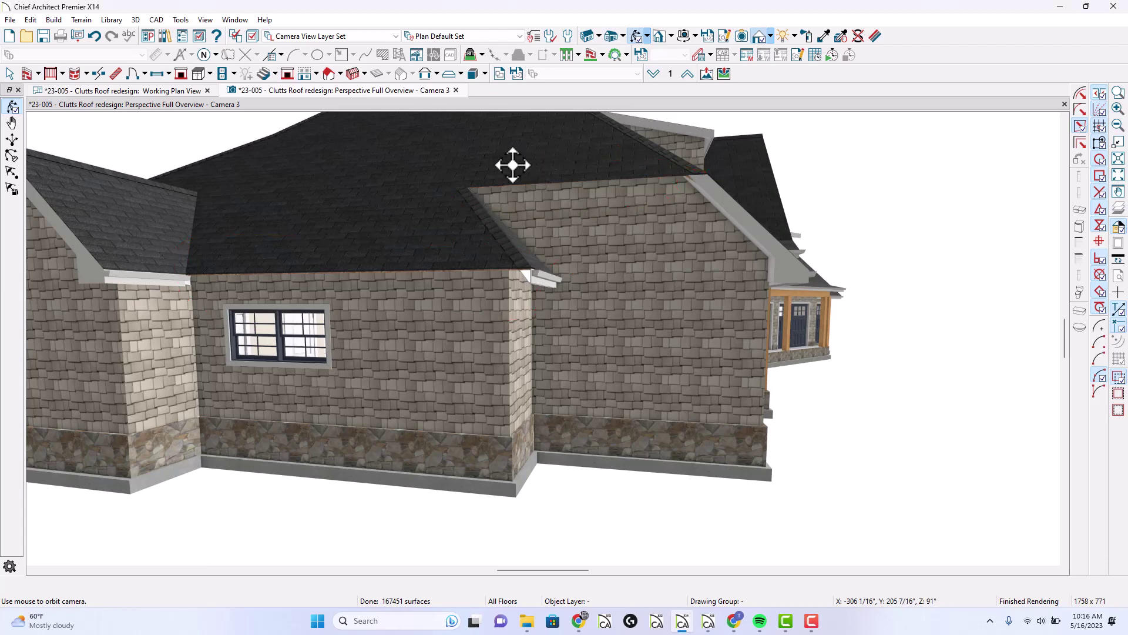
# Examine the large side roof plane and its eave corners around the small gable bump-out and hip return
pyautogui.press('space')
pyautogui.click(478, 161)
pyautogui.scroll(-5, 700, 285)
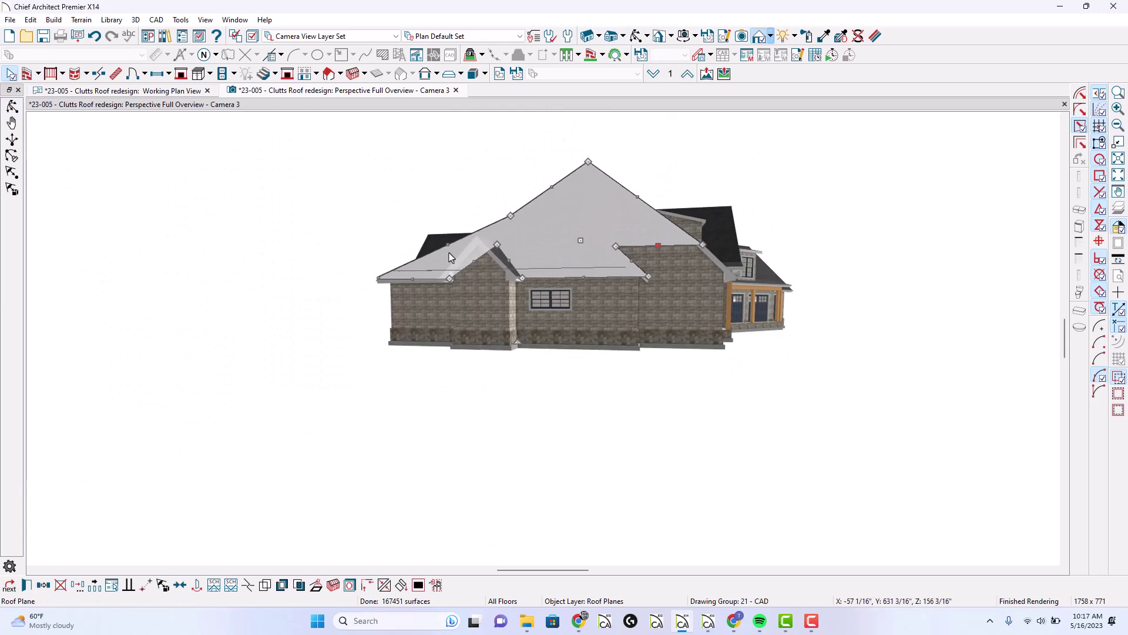
pyautogui.scroll(4, 438, 274)
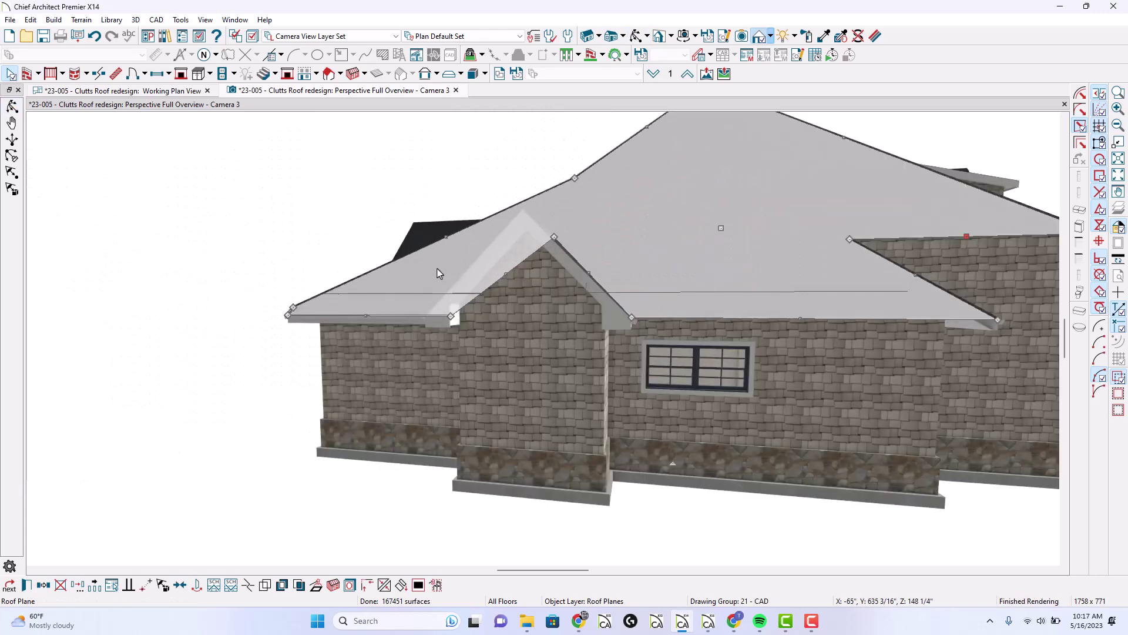
pyautogui.click(255, 280)
pyautogui.click(12, 107)
pyautogui.moveTo(282, 311); pyautogui.dragTo(360, 310)
pyautogui.scroll(2, 824, 347)
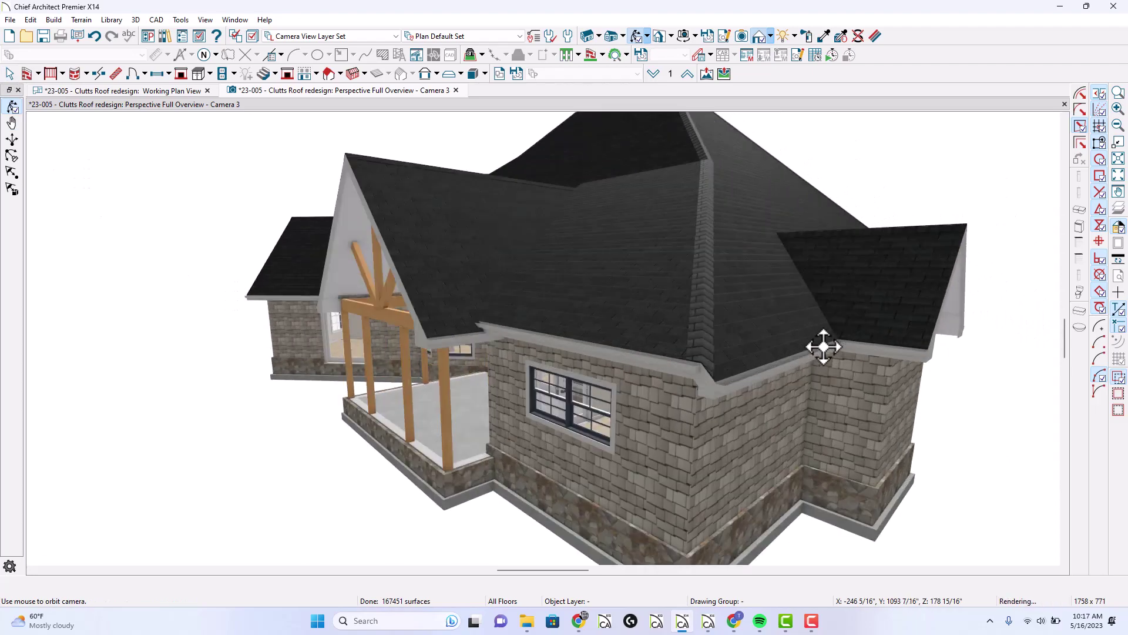
pyautogui.scroll(3, 805, 370)
pyautogui.moveTo(772, 370); pyautogui.dragTo(612, 368)
pyautogui.scroll(-2, 611, 368)
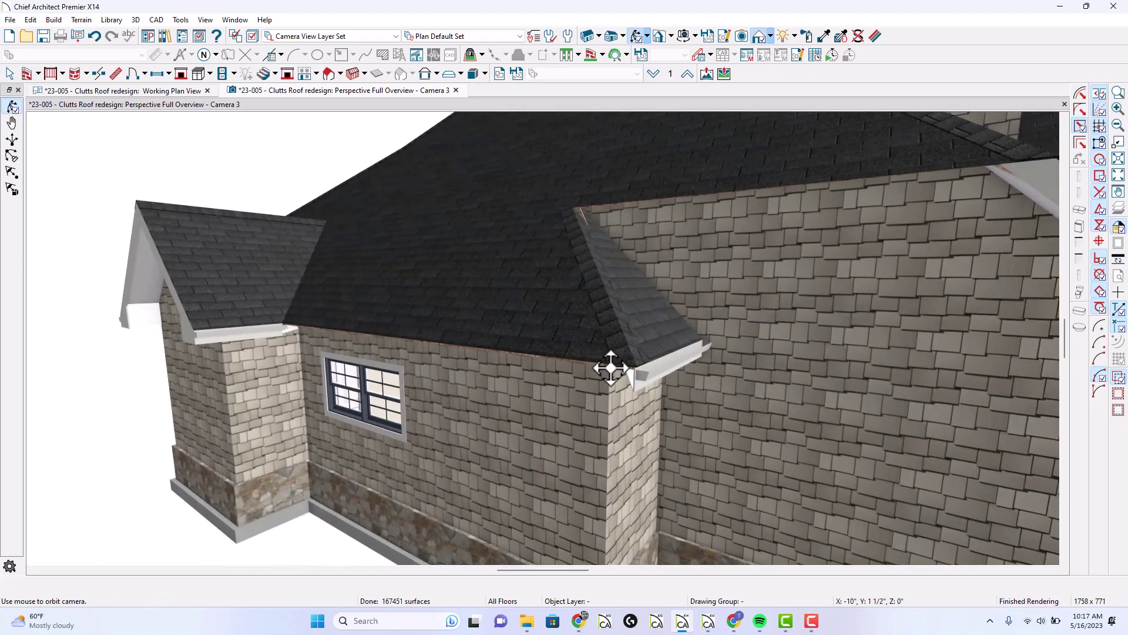
pyautogui.scroll(-3, 548, 361)
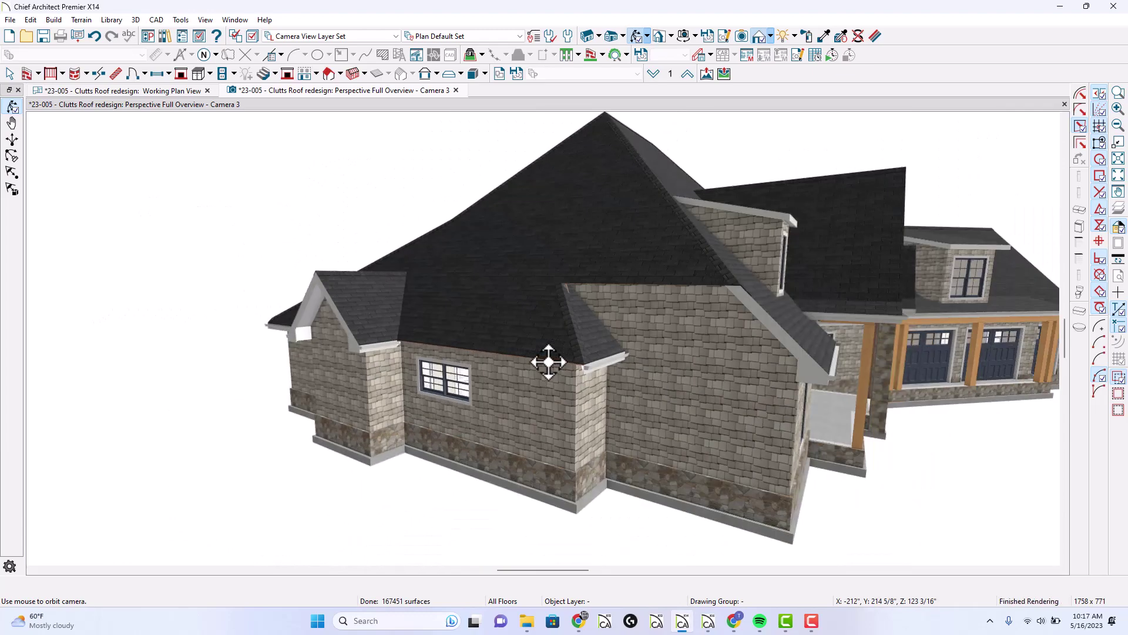
pyautogui.press('space')
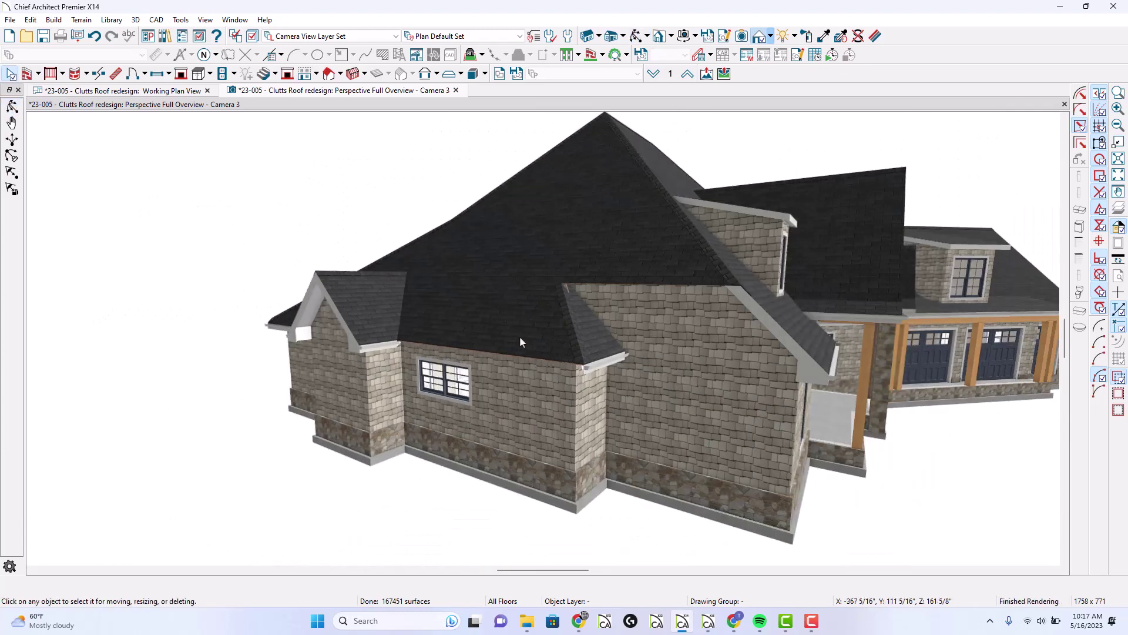
# Review the General and Options settings of the large side roof plane, then cancel its specification
pyautogui.click(520, 338)
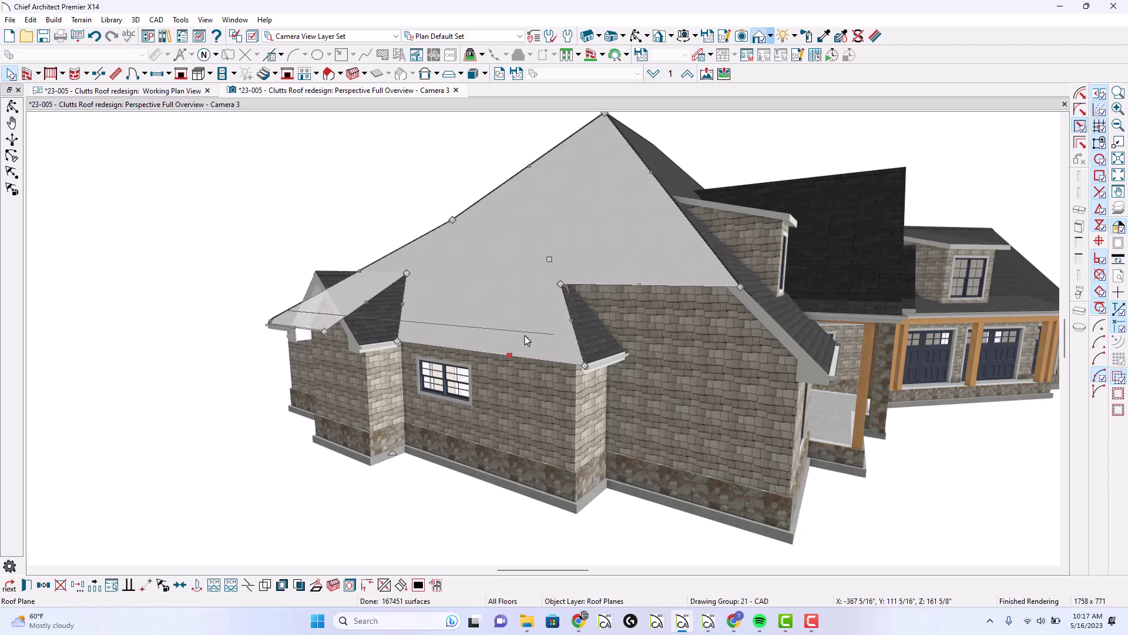
pyautogui.doubleClick(526, 339)
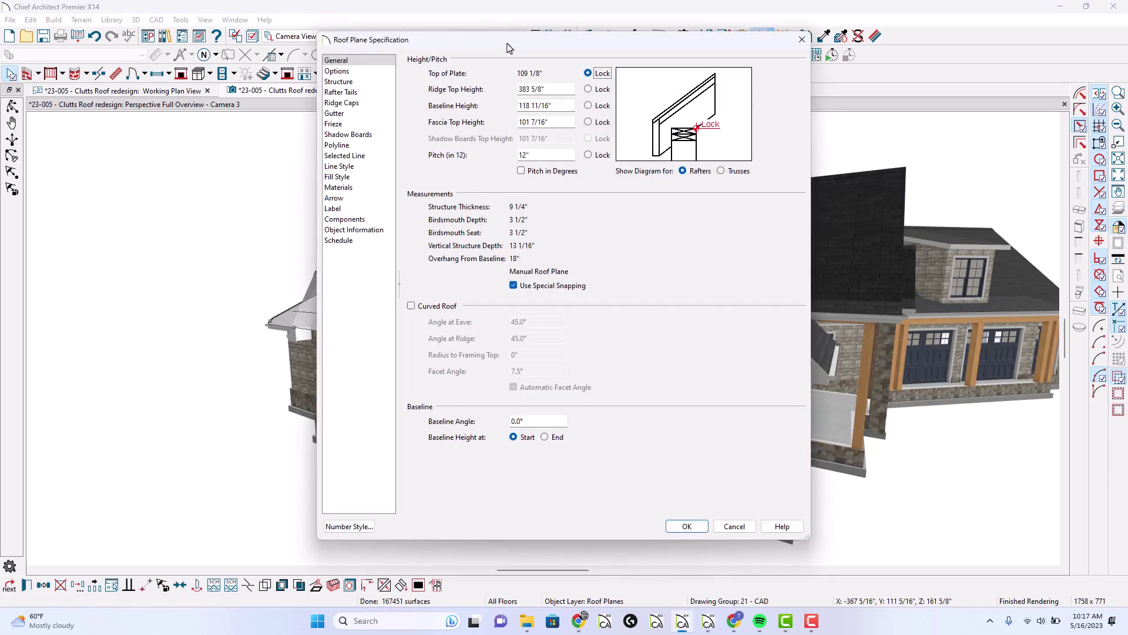
pyautogui.moveTo(509, 47); pyautogui.dragTo(505, 74)
pyautogui.click(346, 103)
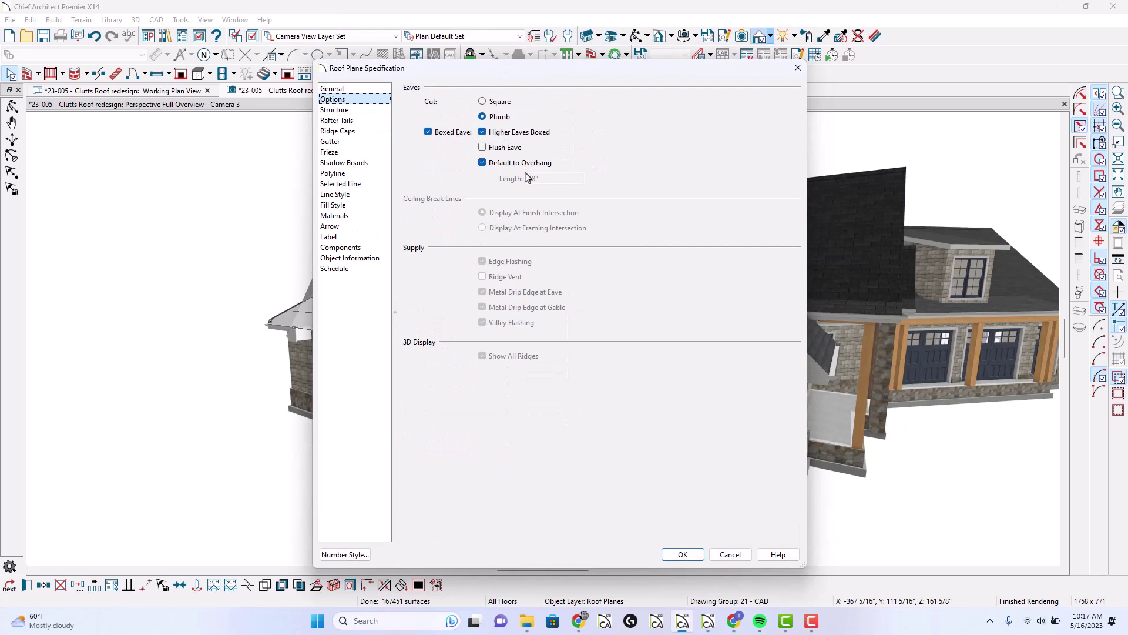
pyautogui.click(352, 90)
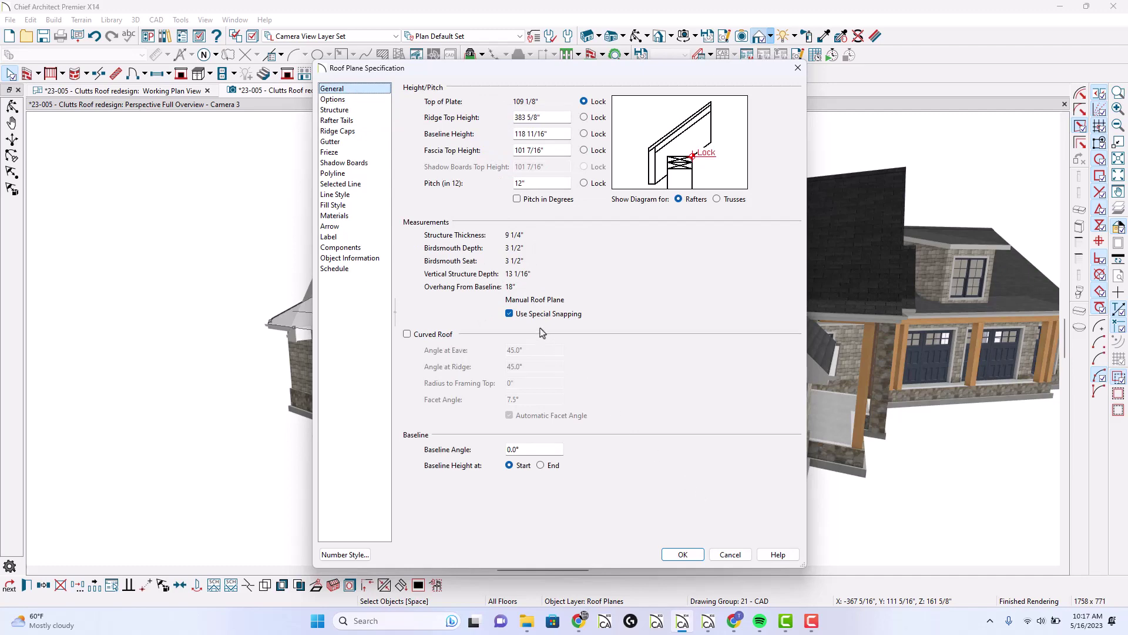
pyautogui.click(731, 554)
# Select the large side roof plane over the bedrooms in the Working Plan View and tile the plan and camera views side by side
pyautogui.click(147, 91)
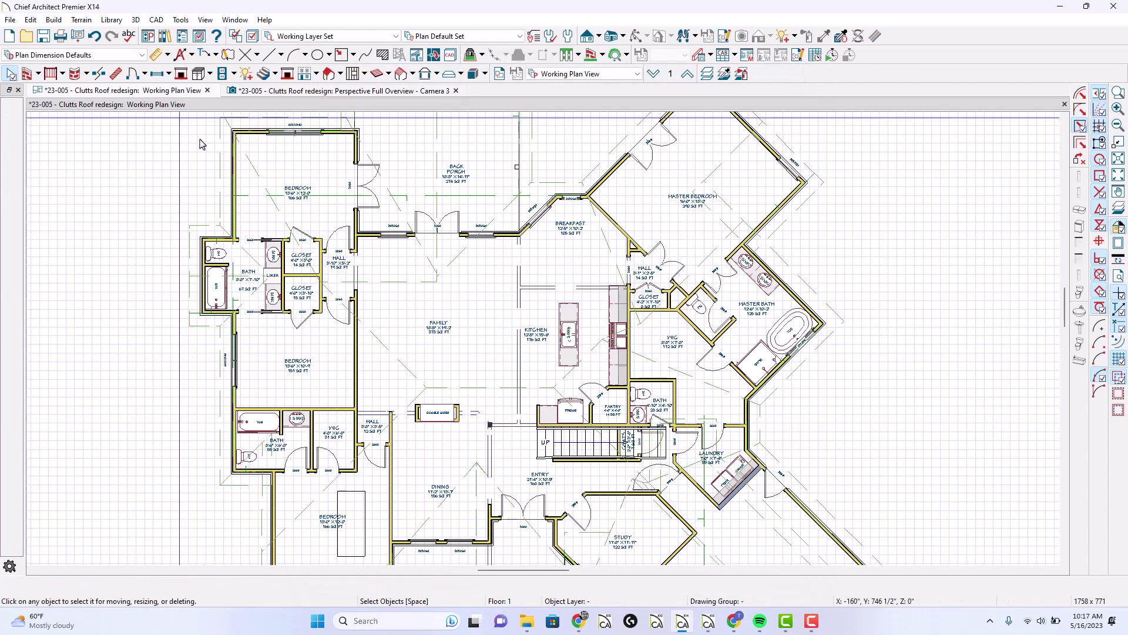
pyautogui.scroll(3, 211, 329)
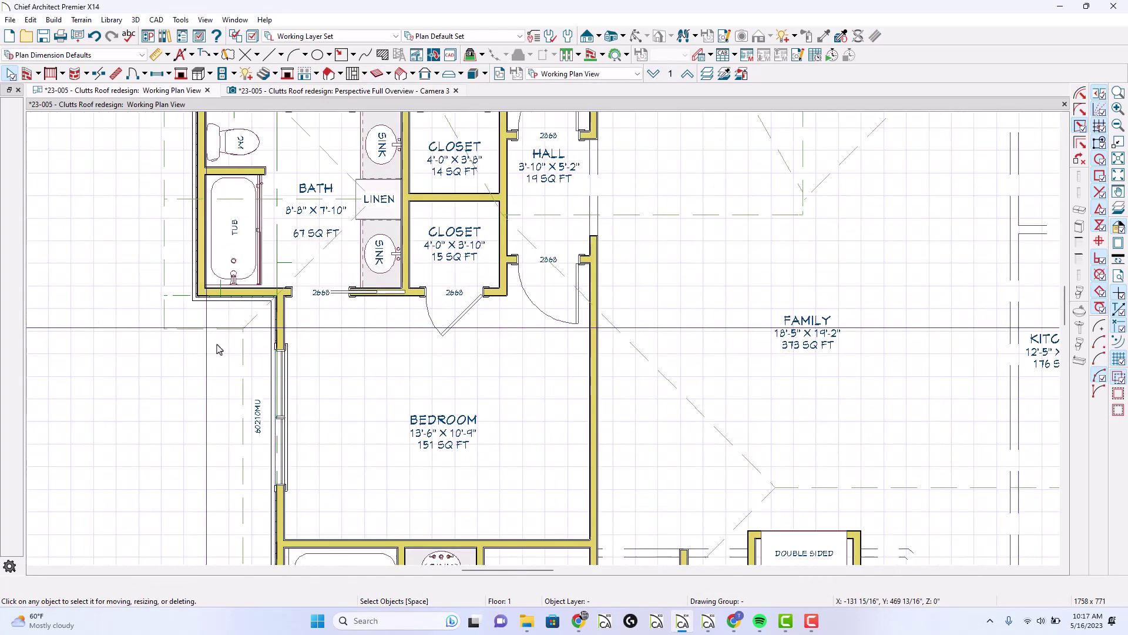
pyautogui.click(244, 381)
pyautogui.scroll(-3, 253, 379)
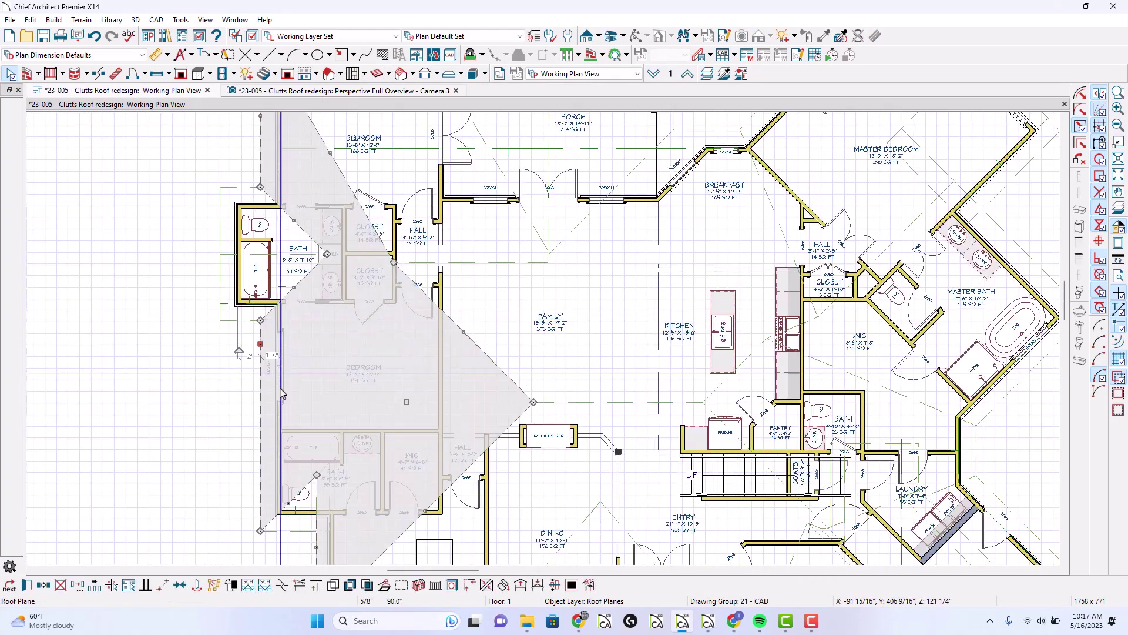
pyautogui.scroll(3, 281, 387)
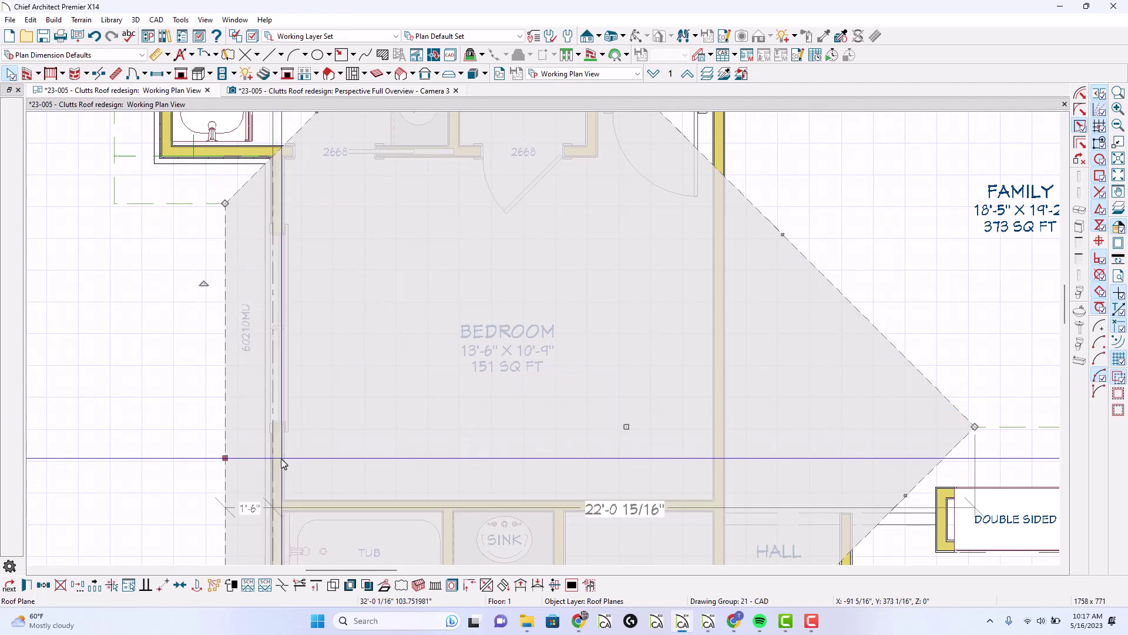
pyautogui.scroll(-2, 288, 328)
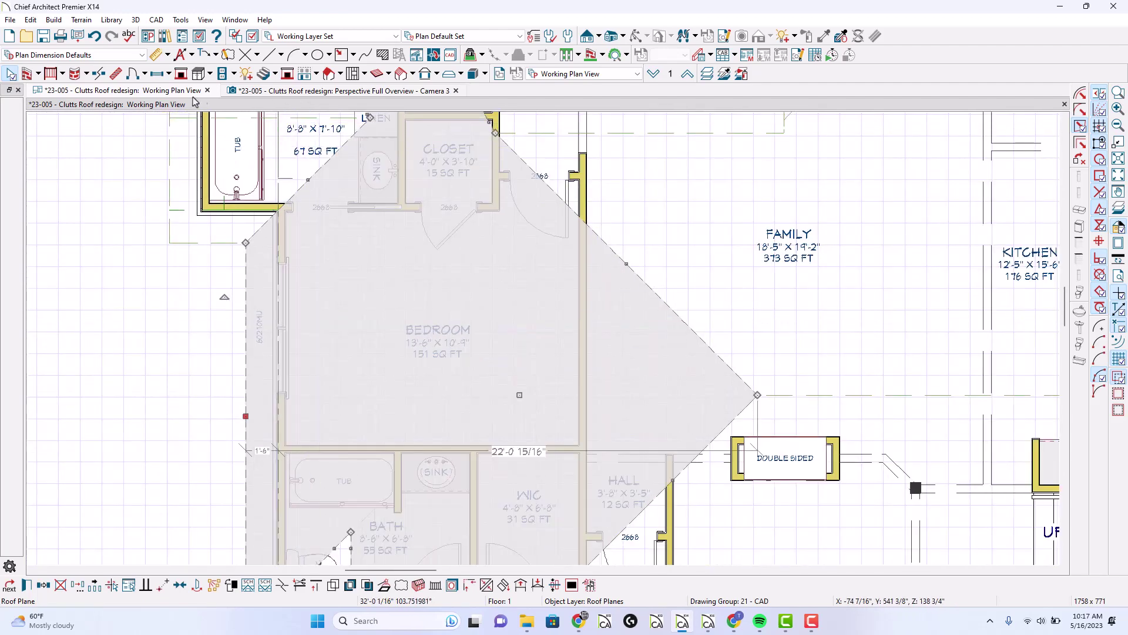
pyautogui.doubleClick(178, 88)
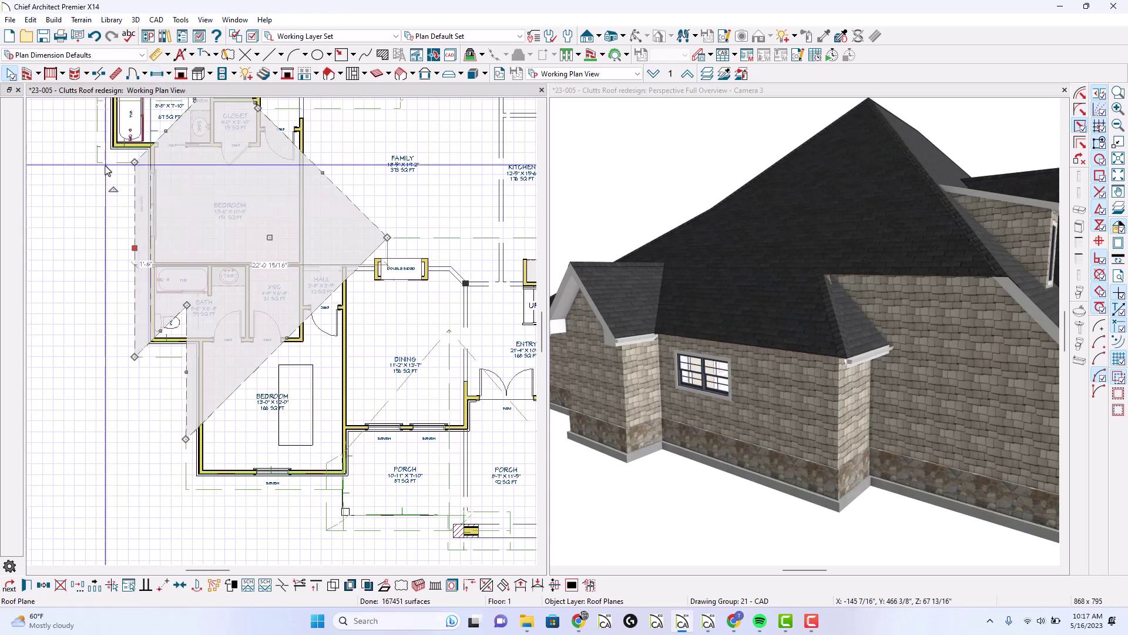
# Examine the roof plane edges and overhangs in plan at the bath corner by the lower bedroom and at the upper bedroom corner
pyautogui.scroll(2, 107, 168)
pyautogui.click(228, 481)
pyautogui.moveTo(228, 481); pyautogui.dragTo(252, 527)
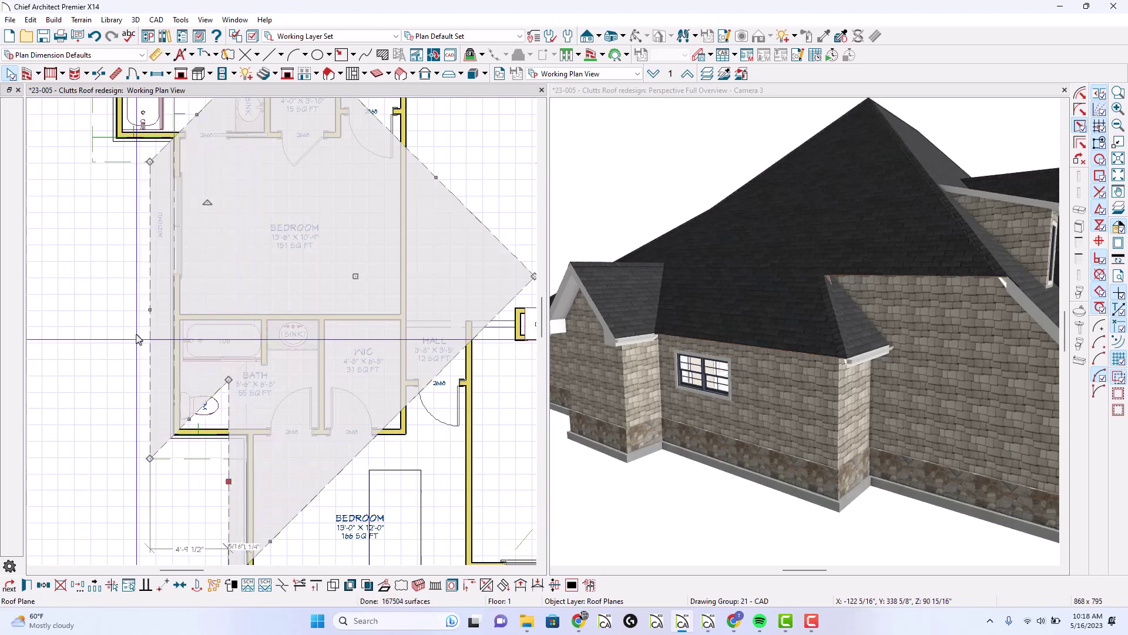
pyautogui.scroll(5, 188, 463)
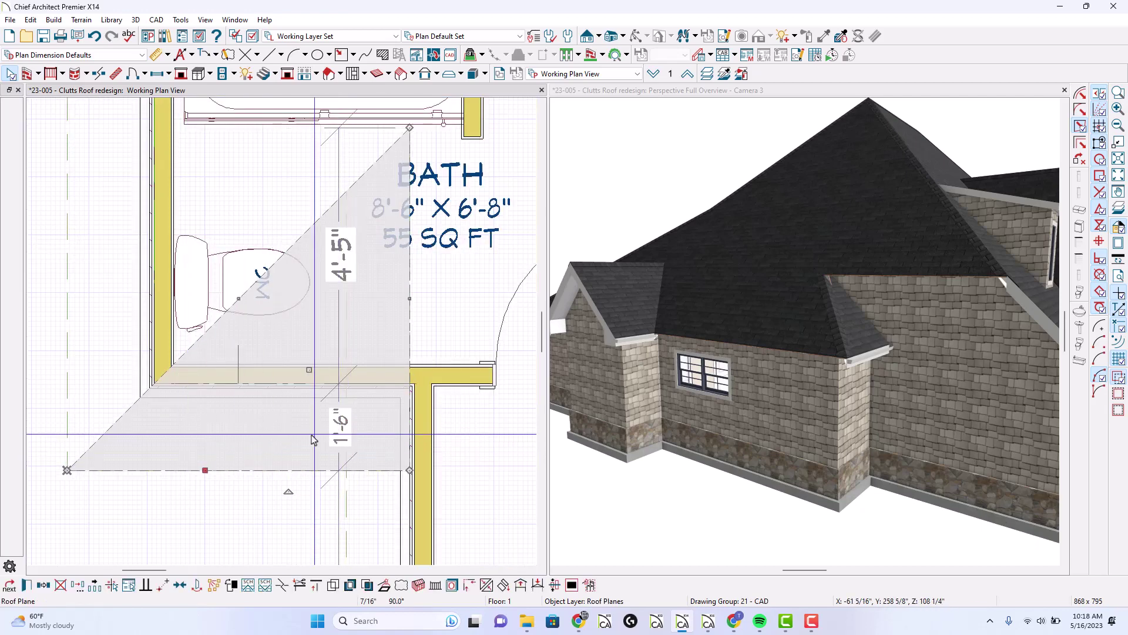
pyautogui.scroll(-3, 81, 369)
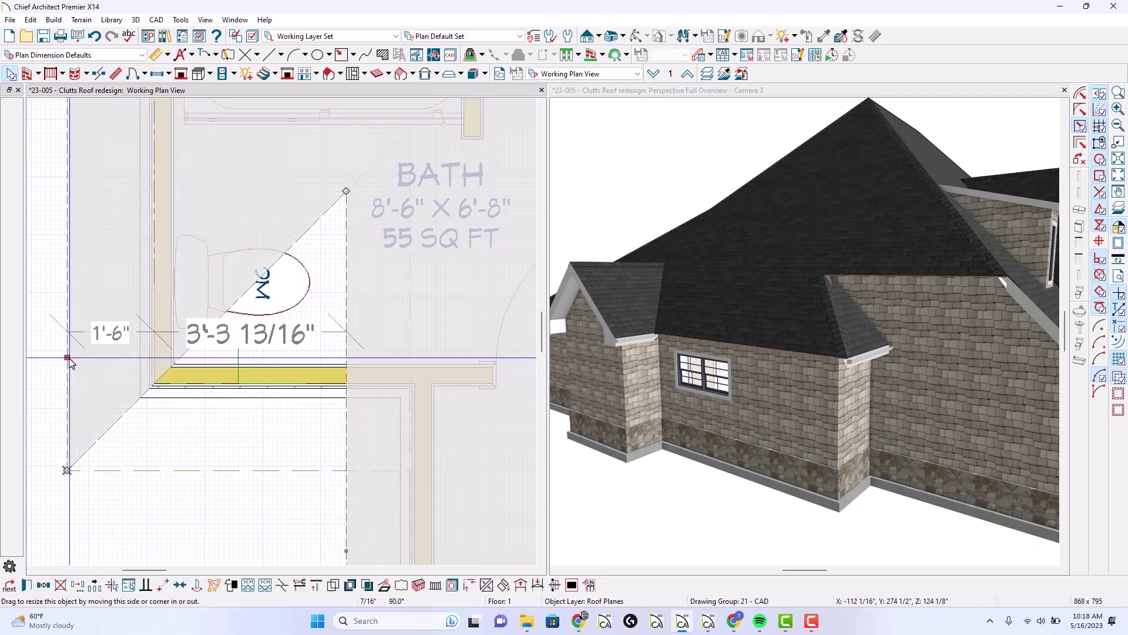
pyautogui.scroll(-5, 299, 450)
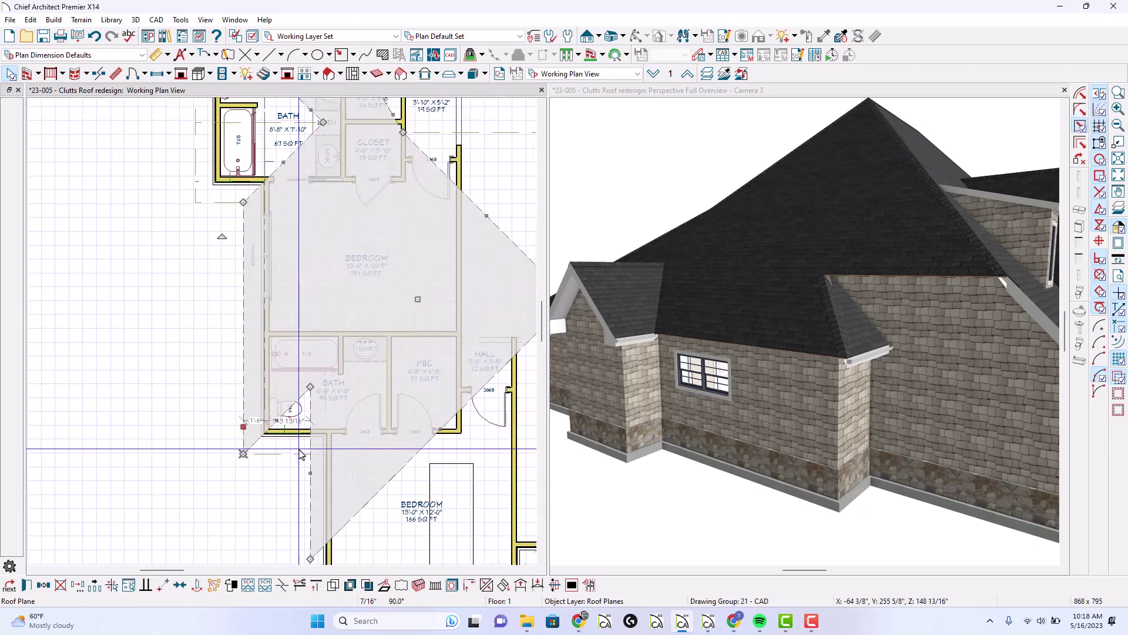
pyautogui.moveTo(238, 332); pyautogui.dragTo(255, 498, button='middle')
pyautogui.scroll(-3, 254, 499)
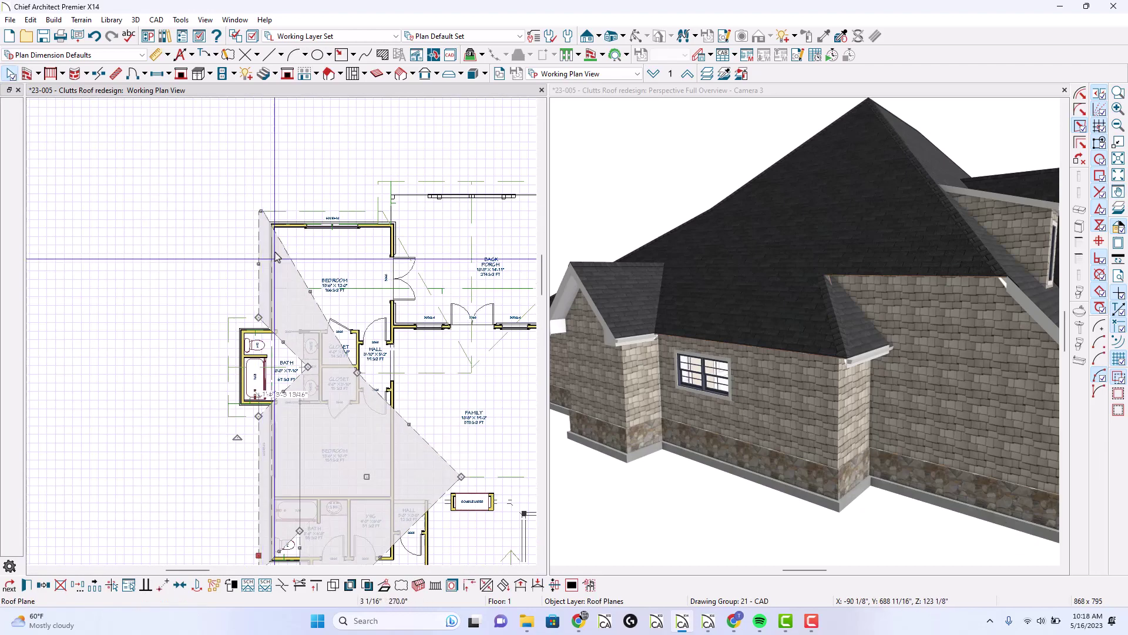
pyautogui.scroll(5, 276, 158)
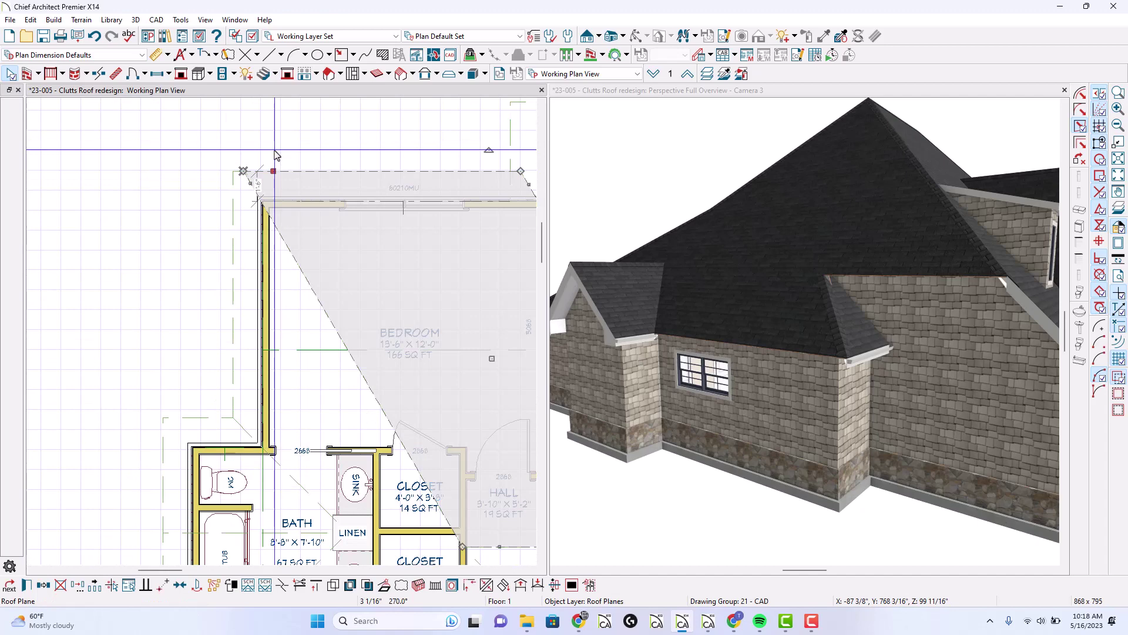
pyautogui.scroll(-3, 280, 176)
pyautogui.scroll(3, 283, 200)
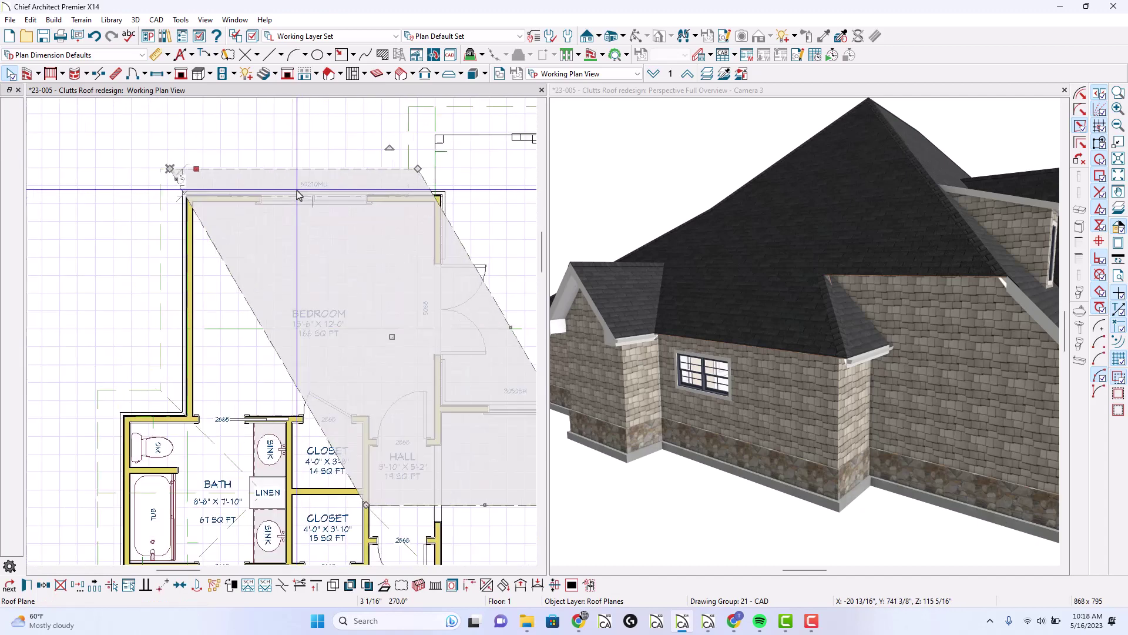
# Switch the floor plan to the Roof Plan View and check roof plane G23 over the upper bedroom
pyautogui.click(587, 74)
pyautogui.click(564, 227)
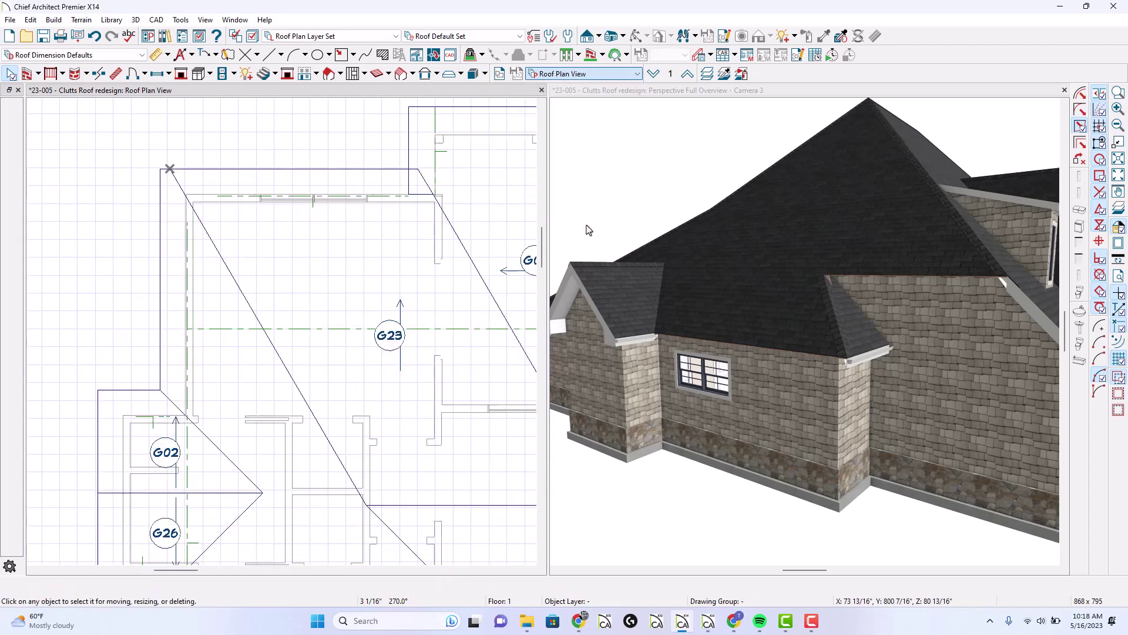
pyautogui.click(285, 176)
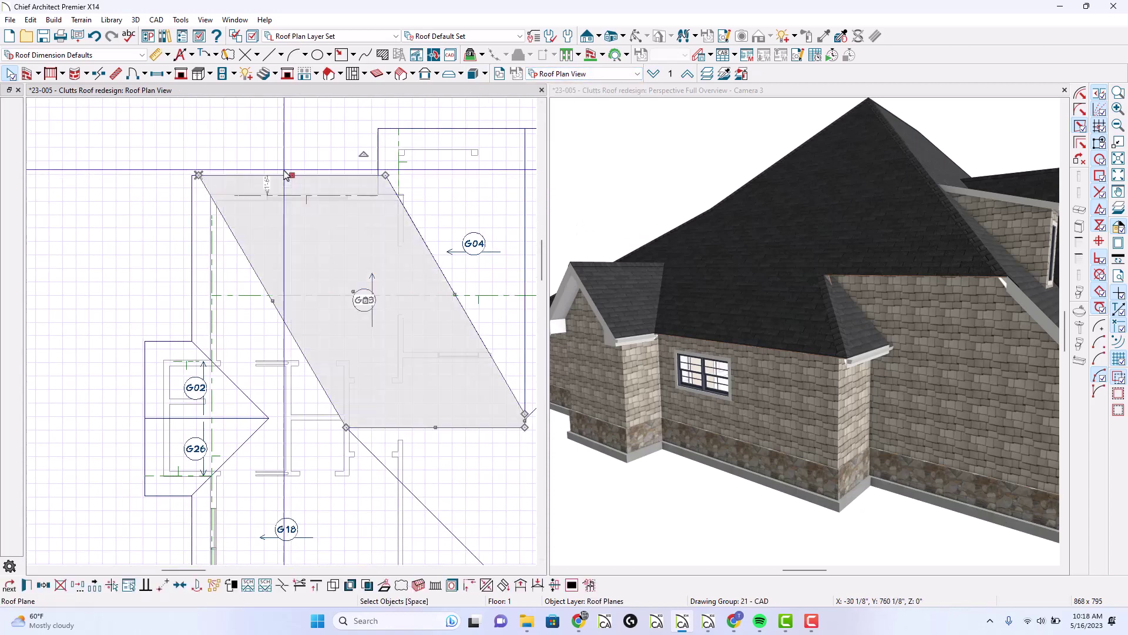
pyautogui.press('Escape')
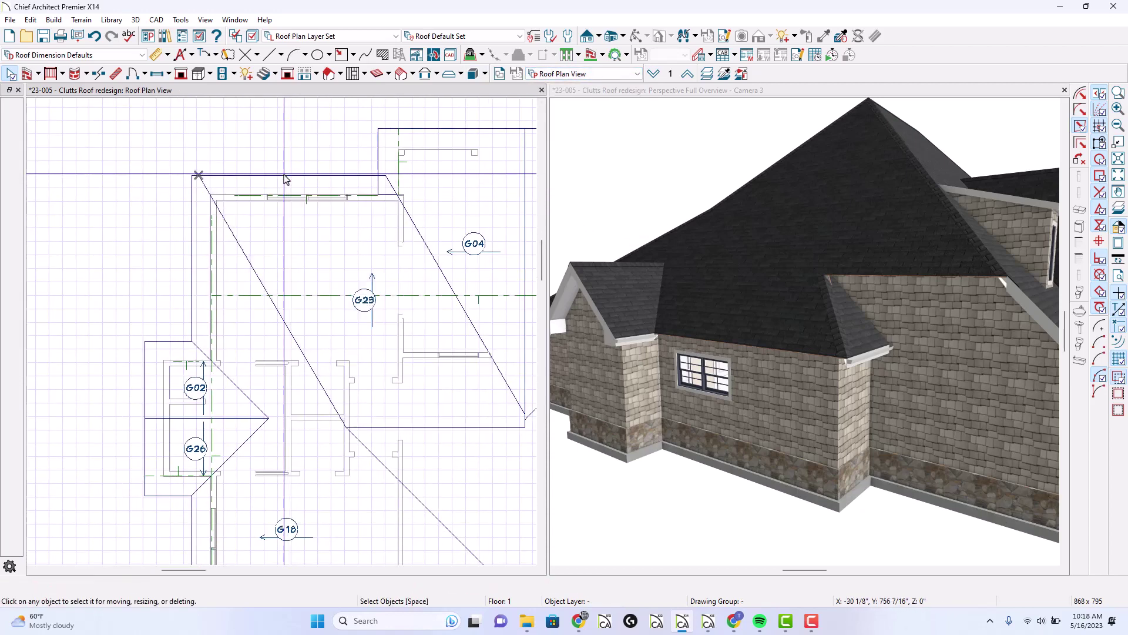
pyautogui.scroll(-1, 269, 190)
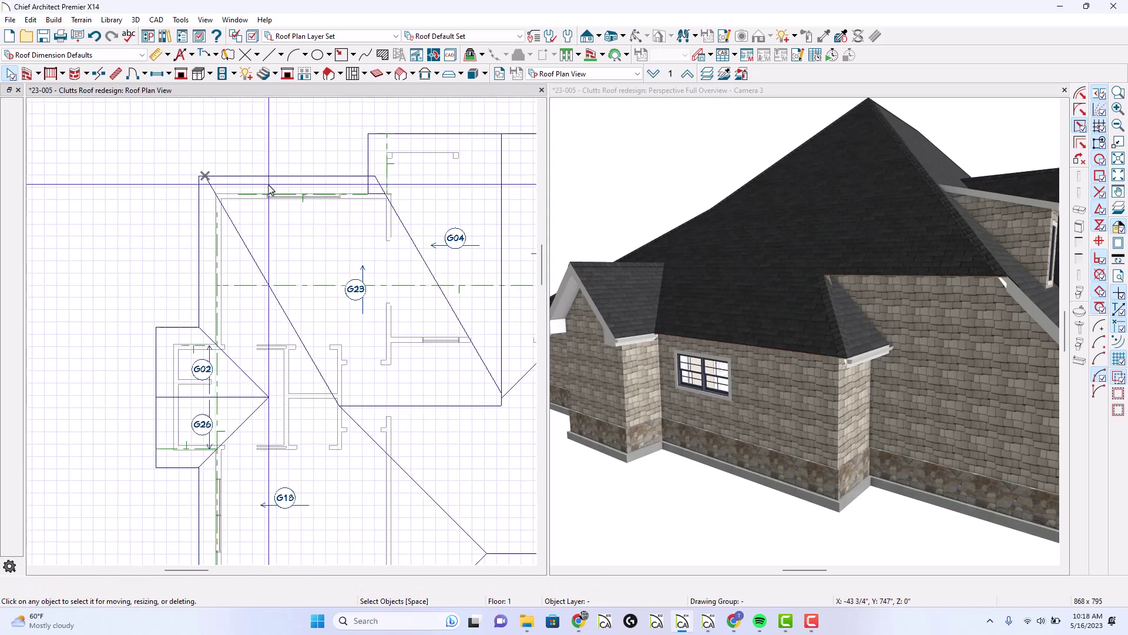
pyautogui.hotkey('ctrl', 'd')
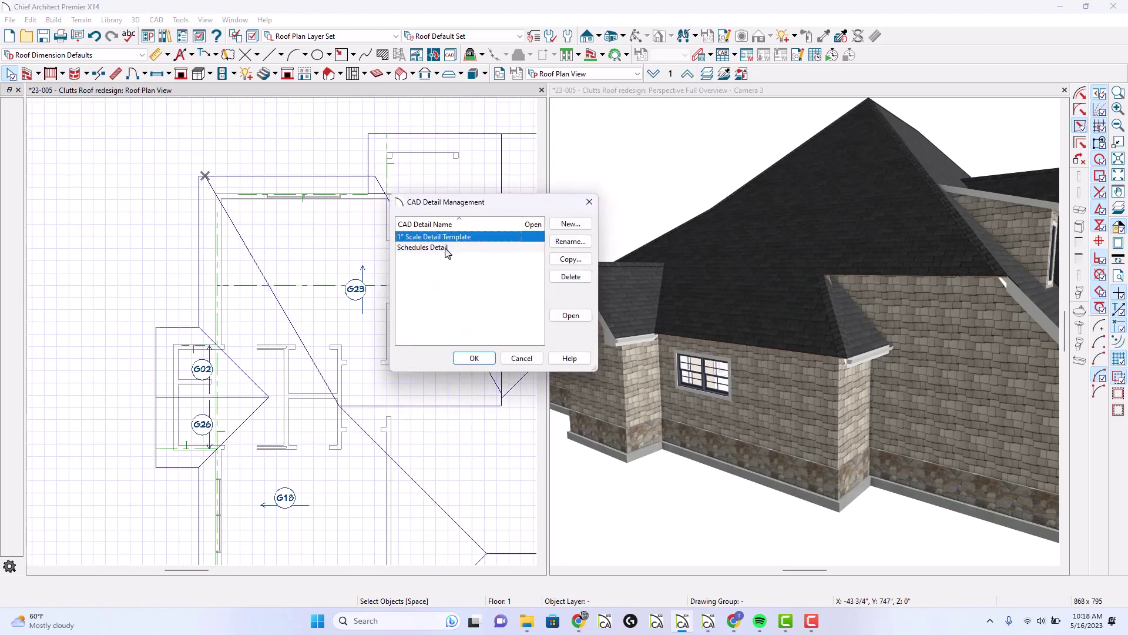
pyautogui.press('Escape')
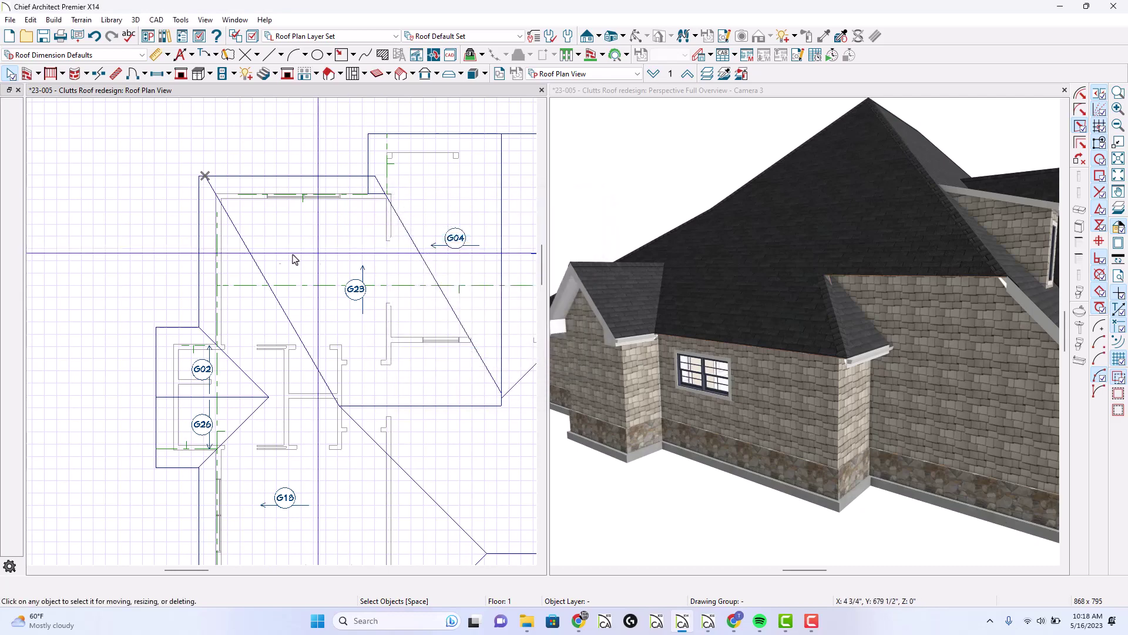
pyautogui.scroll(-4, 312, 255)
pyautogui.scroll(2, 438, 232)
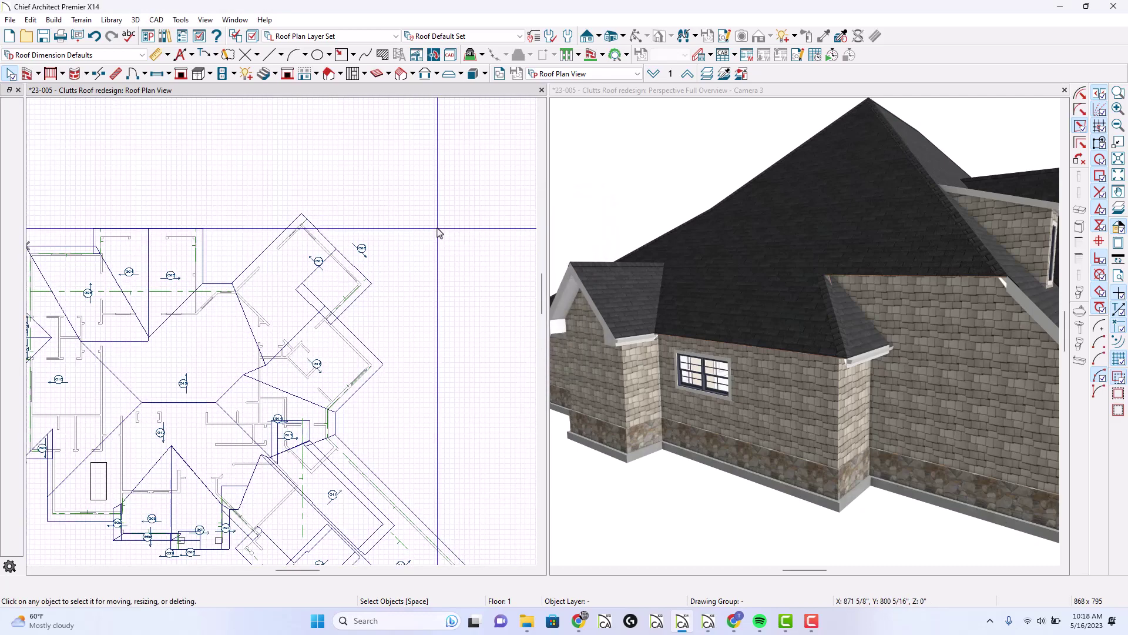
pyautogui.scroll(-2, 437, 232)
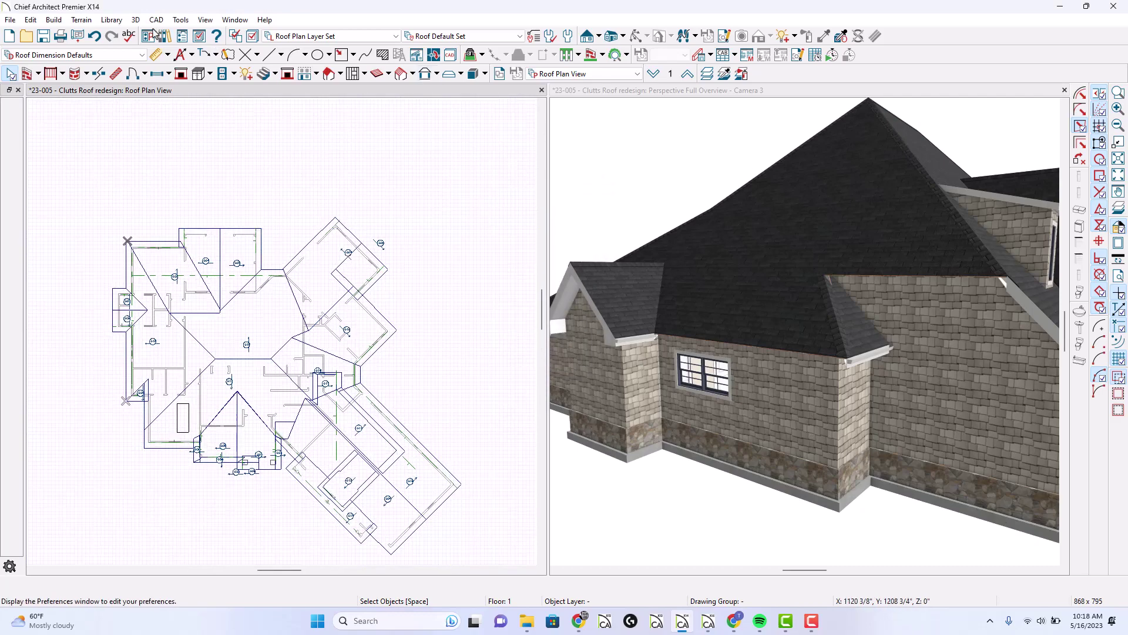
pyautogui.click(156, 20)
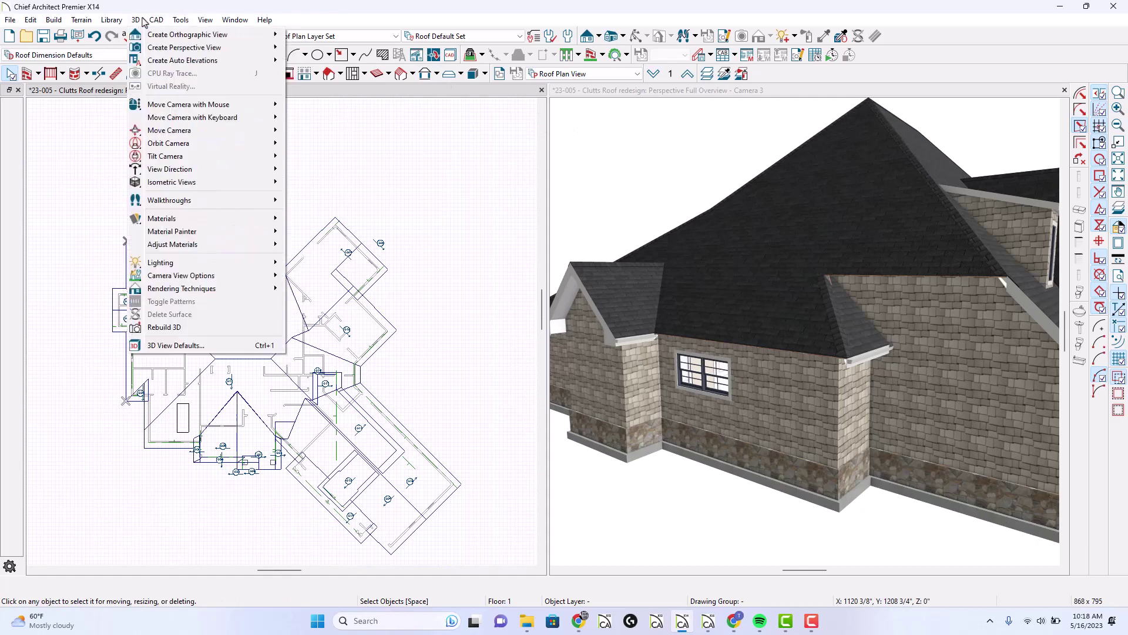
pyautogui.moveTo(205, 21)
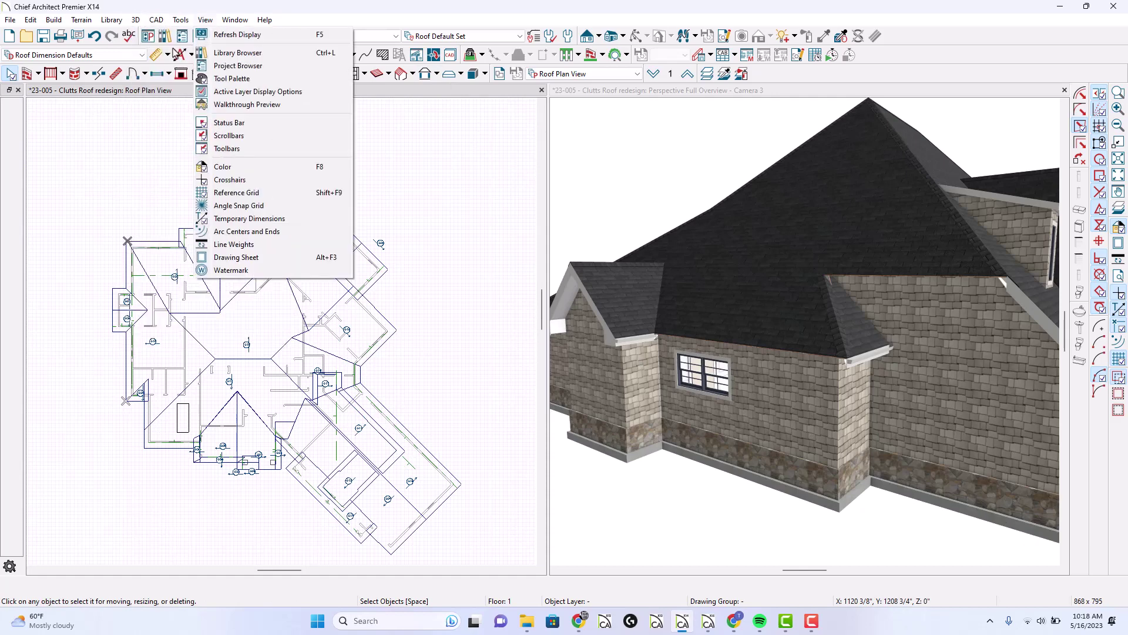
pyautogui.click(410, 40)
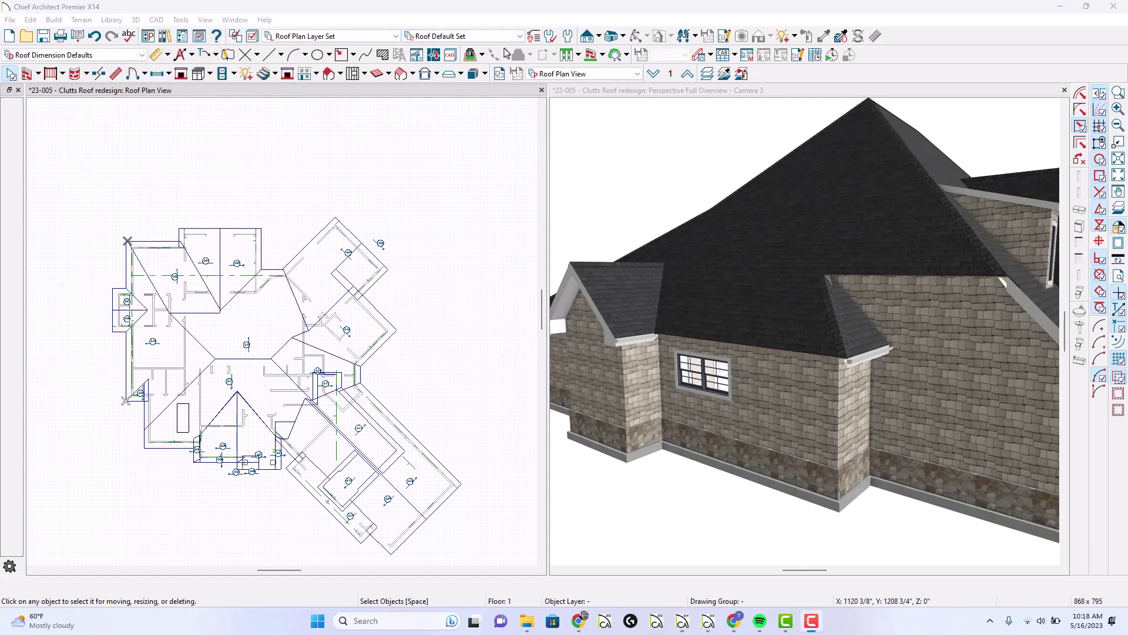
pyautogui.click(180, 20)
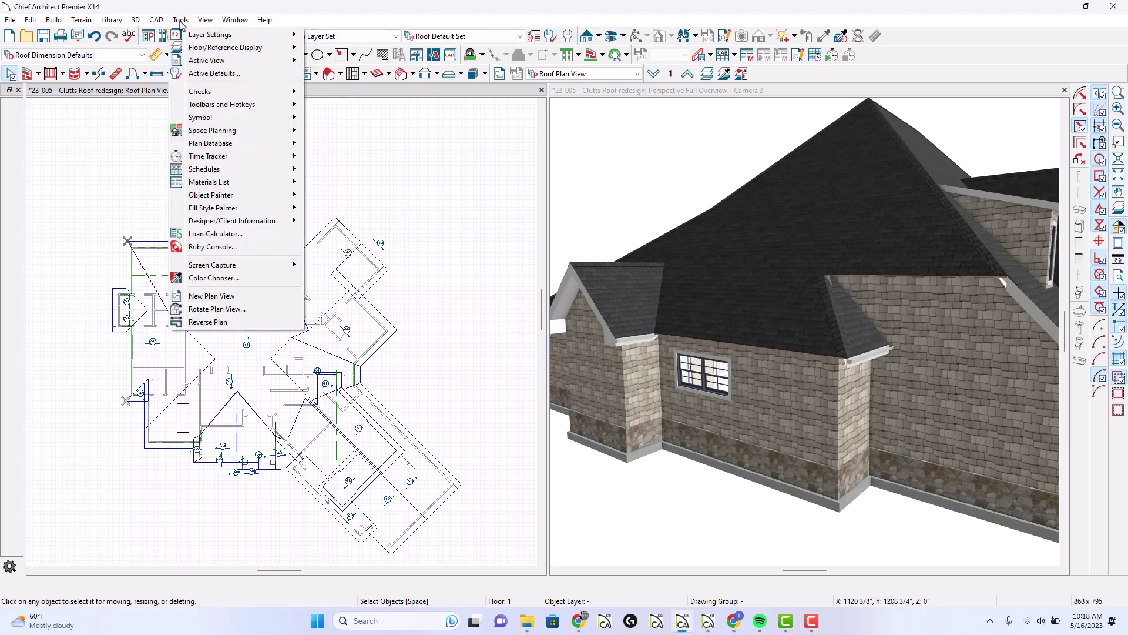
pyautogui.moveTo(265, 20)
pyautogui.click(301, 15)
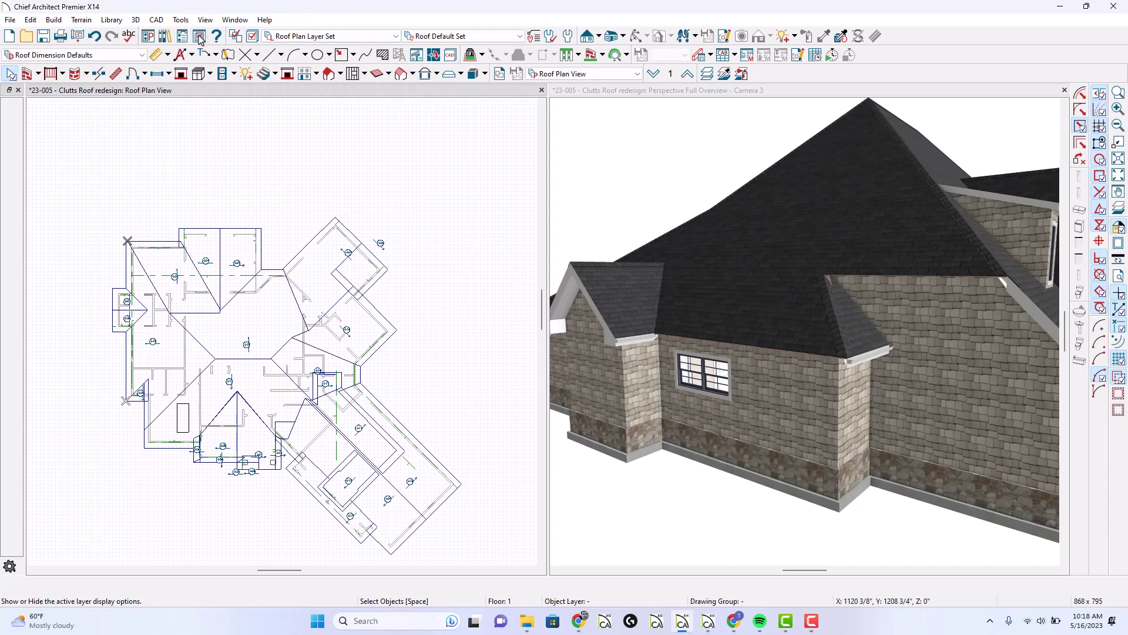
# Show the Project Browser and locate the ROOF SCHEDULE in the roof plan
pyautogui.click(182, 37)
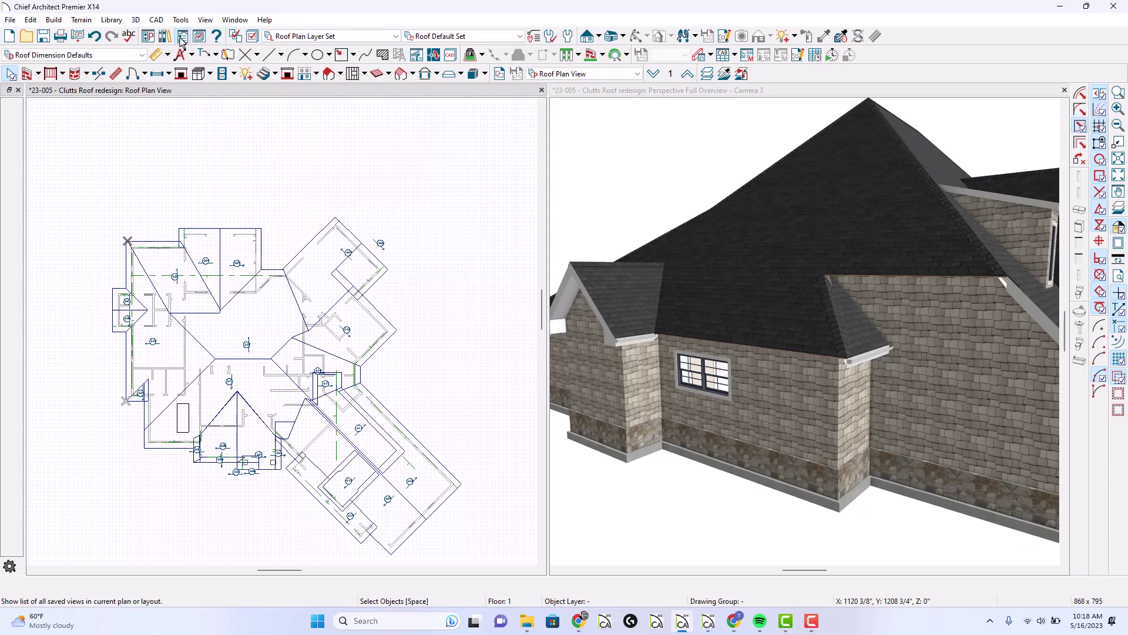
pyautogui.click(816, 186)
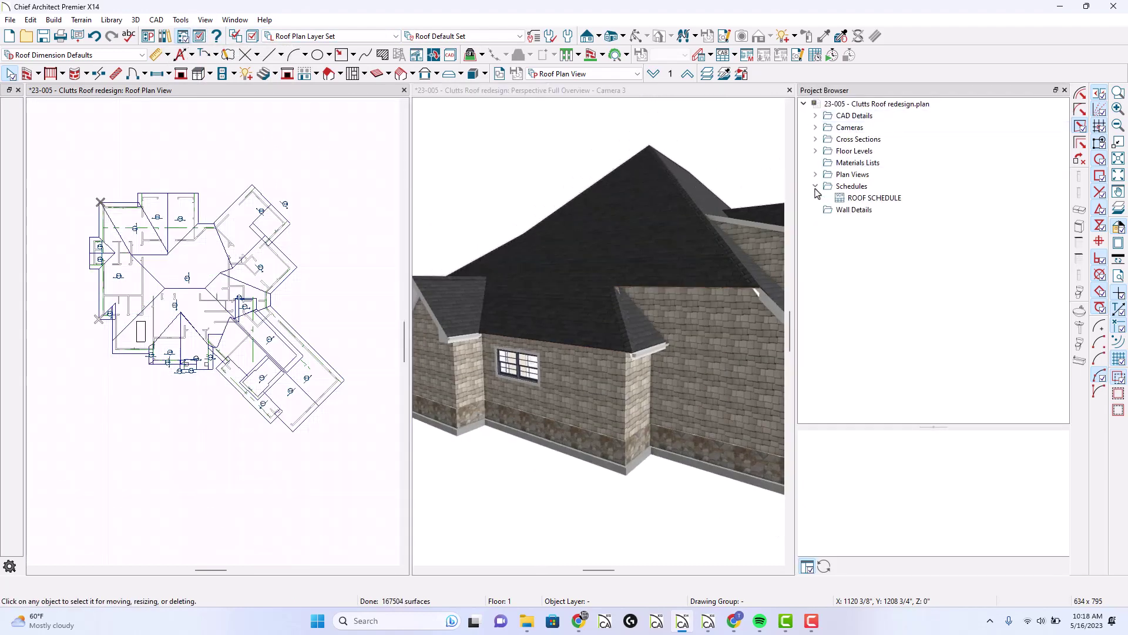
pyautogui.doubleClick(844, 198)
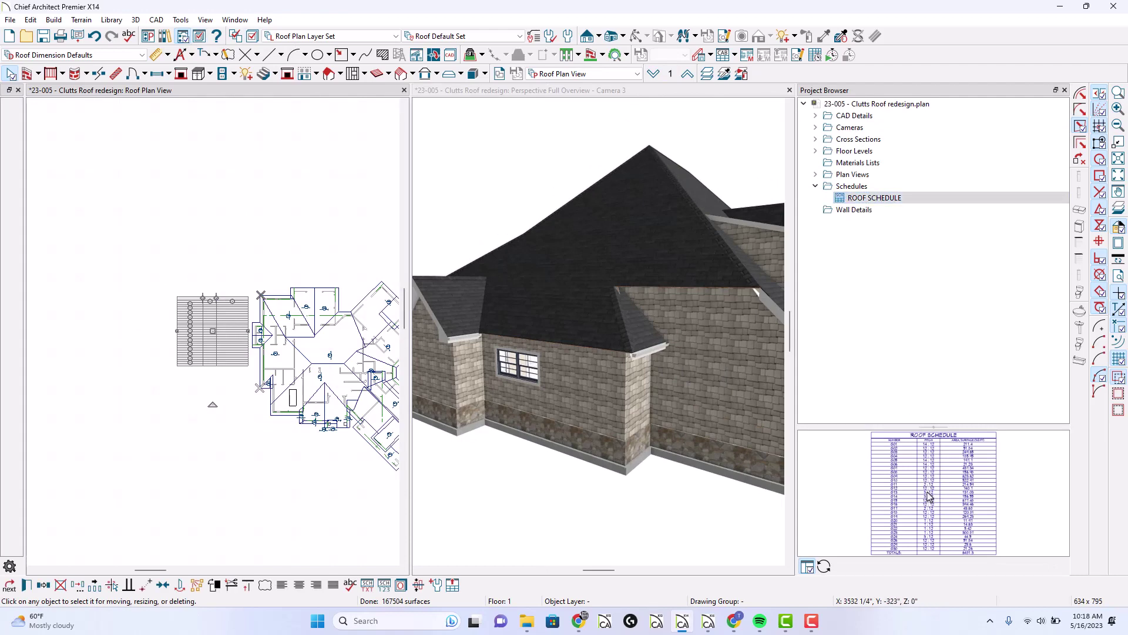
pyautogui.scroll(6, 213, 312)
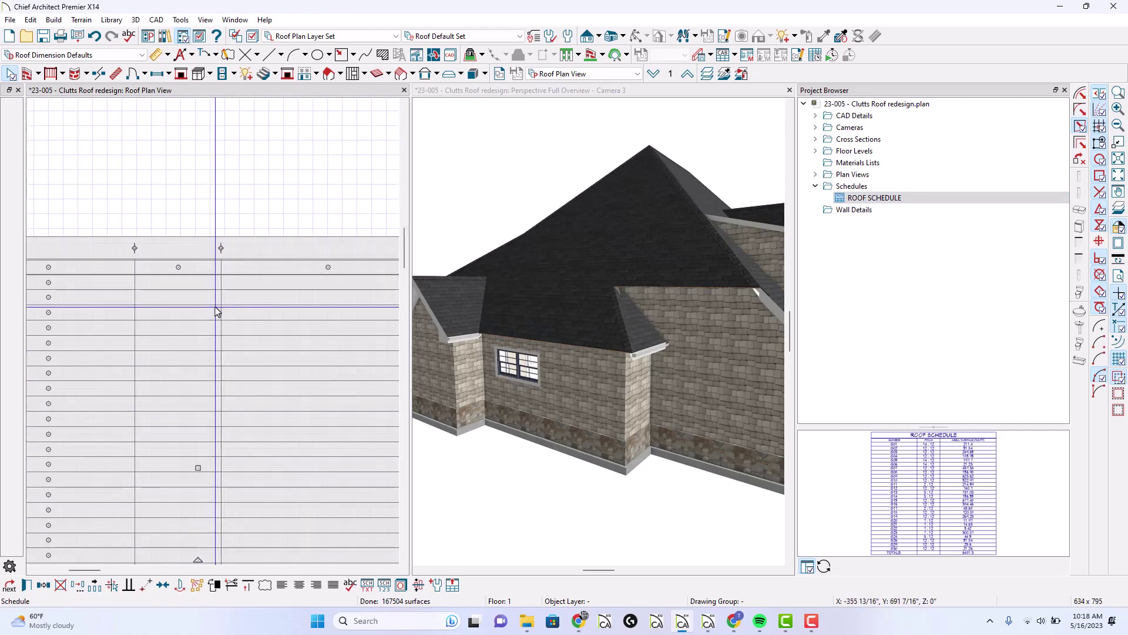
pyautogui.press('Delete')
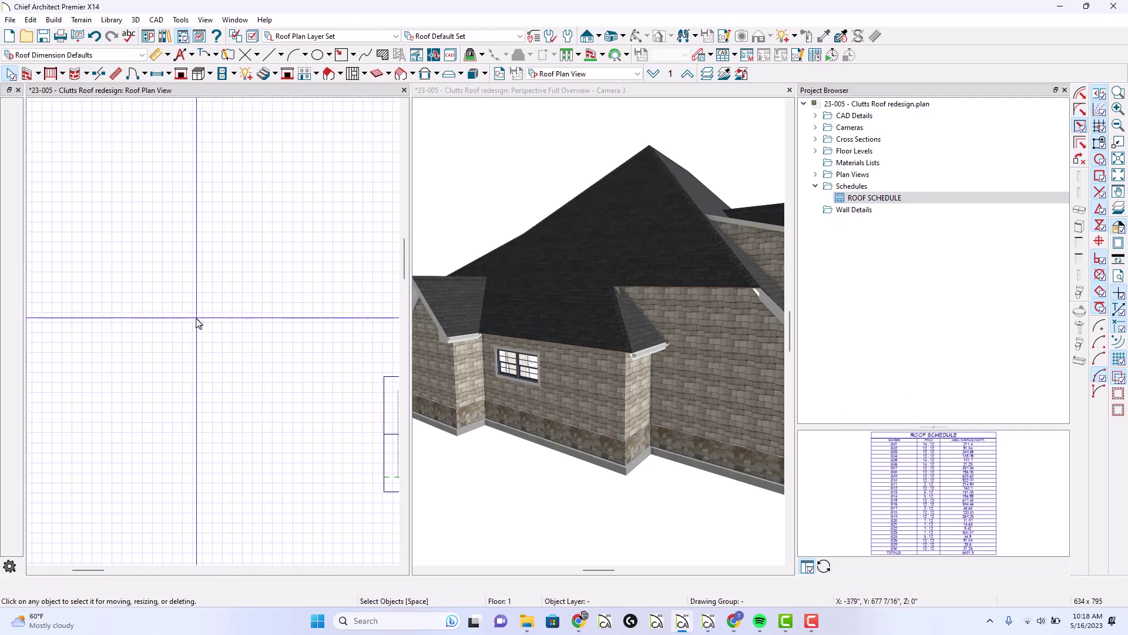
# Turn on display of the Schedules layer in the Roof Plan Layer Set for the selected ROOF SCHEDULE
pyautogui.doubleClick(943, 506)
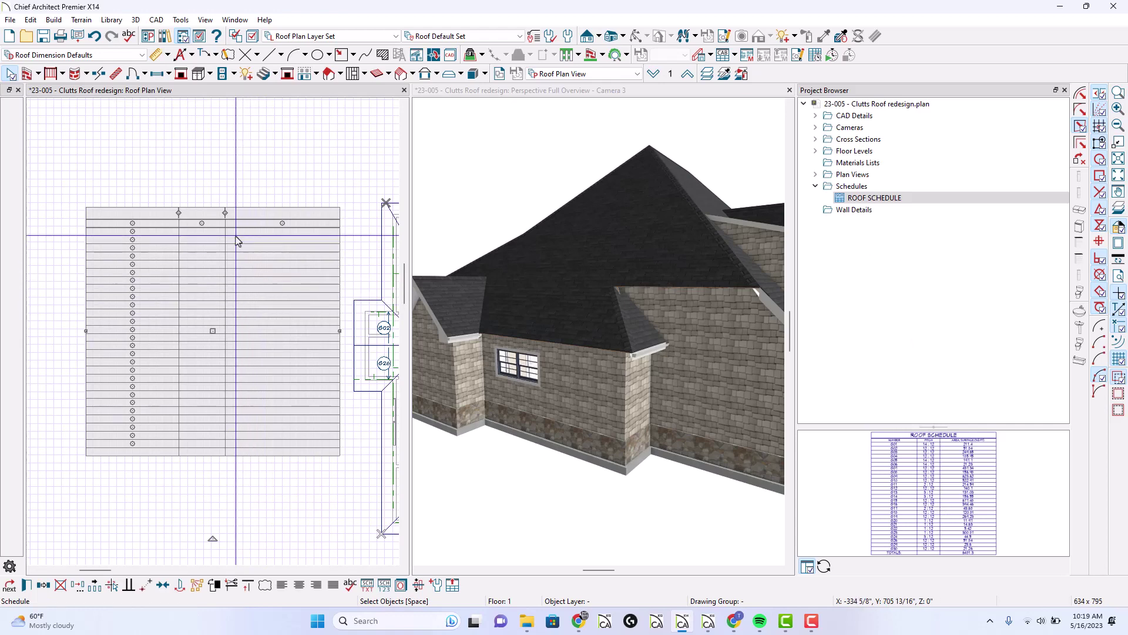
pyautogui.press('l')
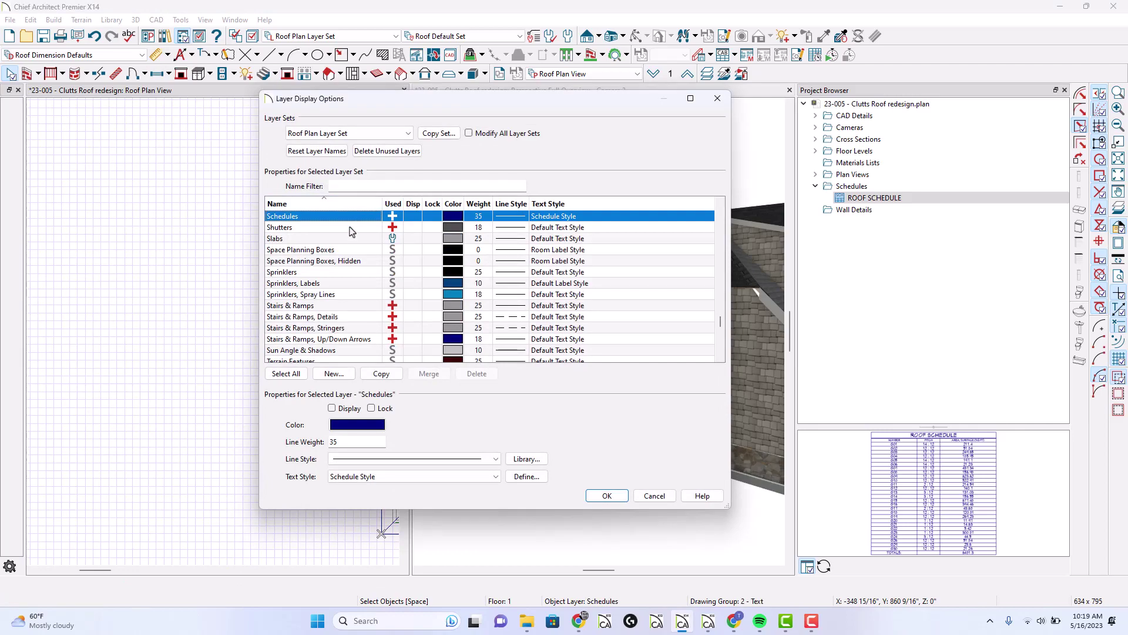
pyautogui.press('Return')
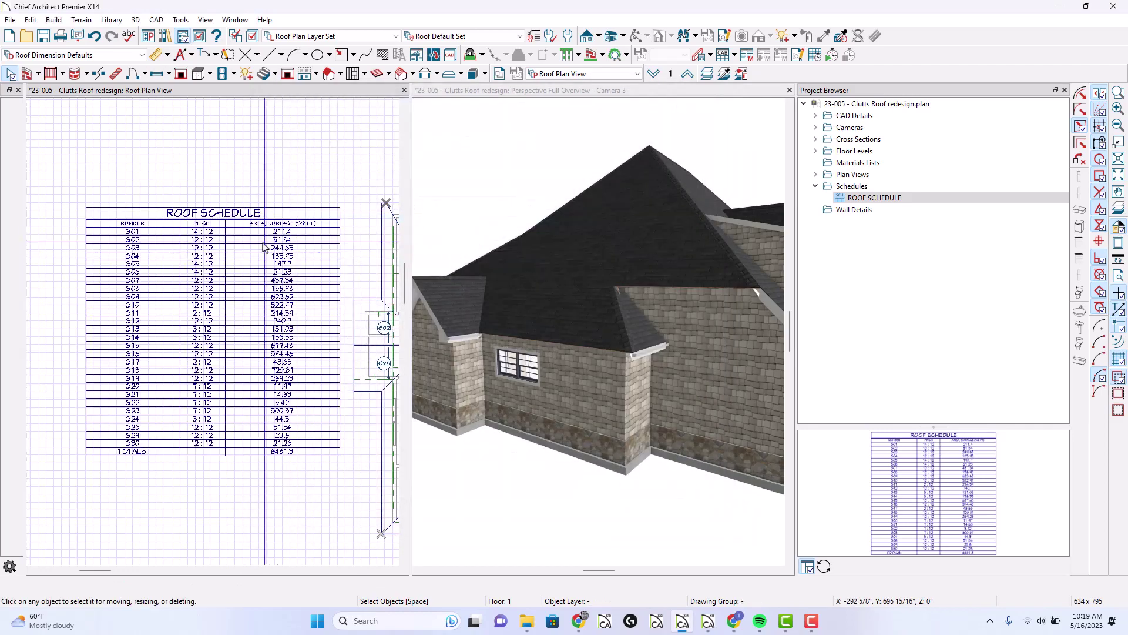
# Delete the ROOF SCHEDULE beside the house in the roof plan
pyautogui.scroll(1, 260, 249)
pyautogui.scroll(-4, 110, 247)
pyautogui.scroll(3, 207, 252)
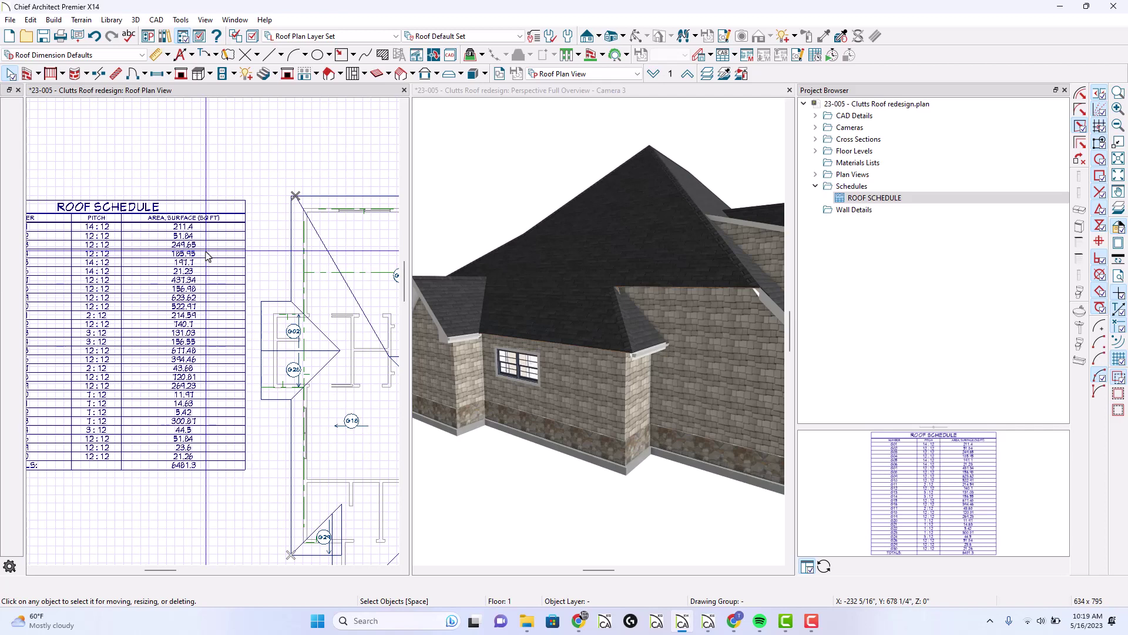
pyautogui.scroll(-1, 207, 255)
pyautogui.click(164, 270)
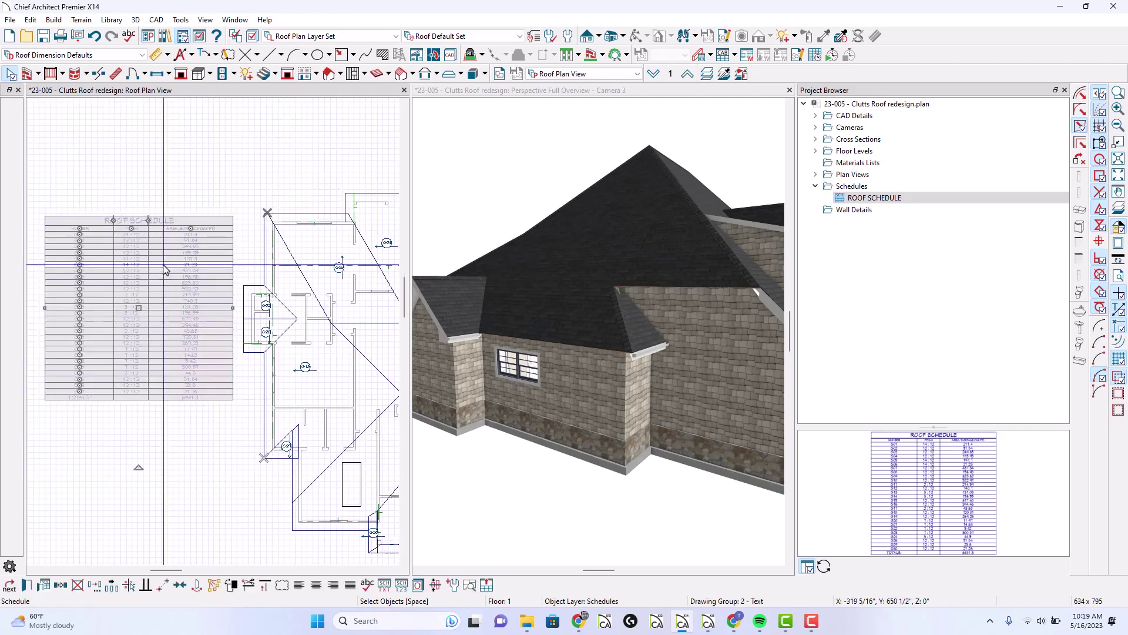
pyautogui.press('Delete')
# Examine the pitch labels and eave edges of the roof planes around the upper bedroom corner and the small side gable
pyautogui.scroll(5, 328, 288)
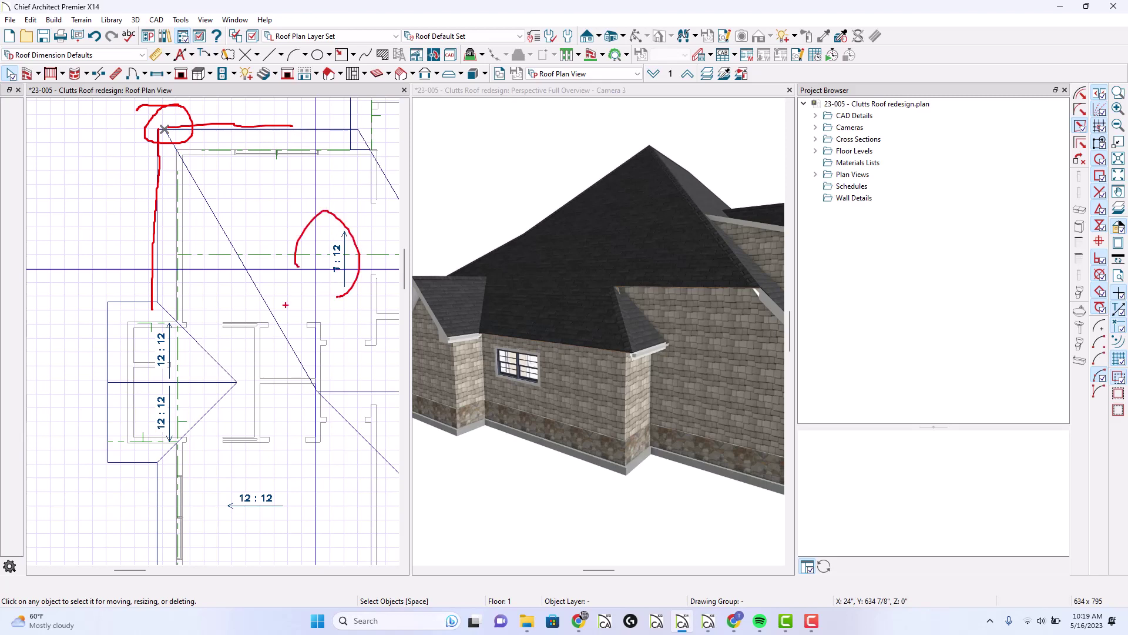
pyautogui.press('Escape')
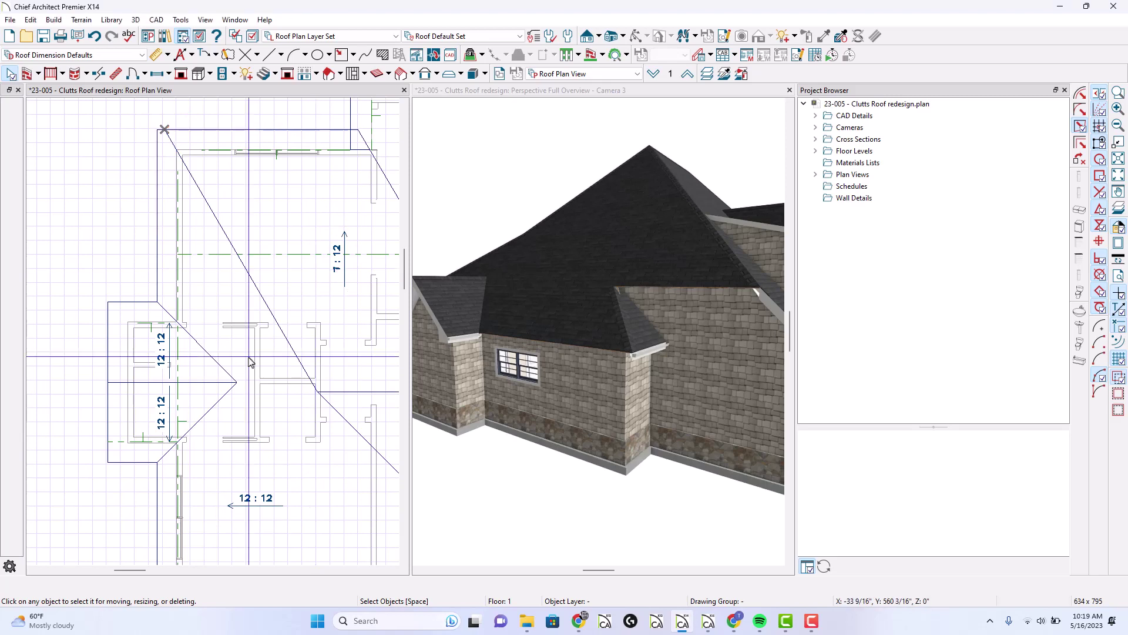
pyautogui.scroll(-1, 313, 234)
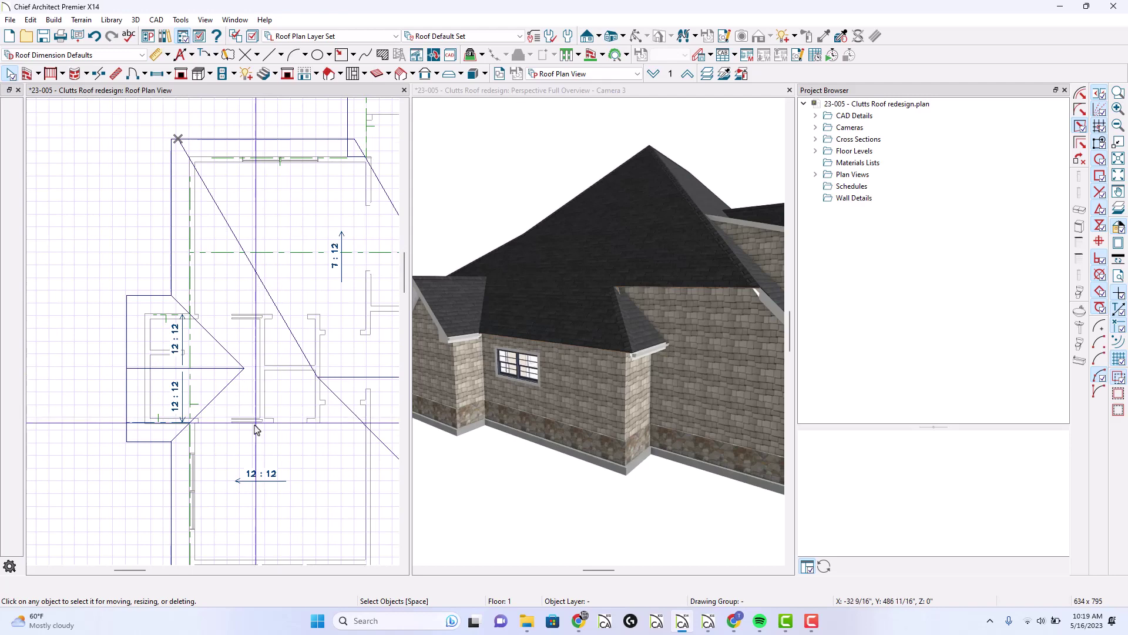
pyautogui.scroll(4, 164, 462)
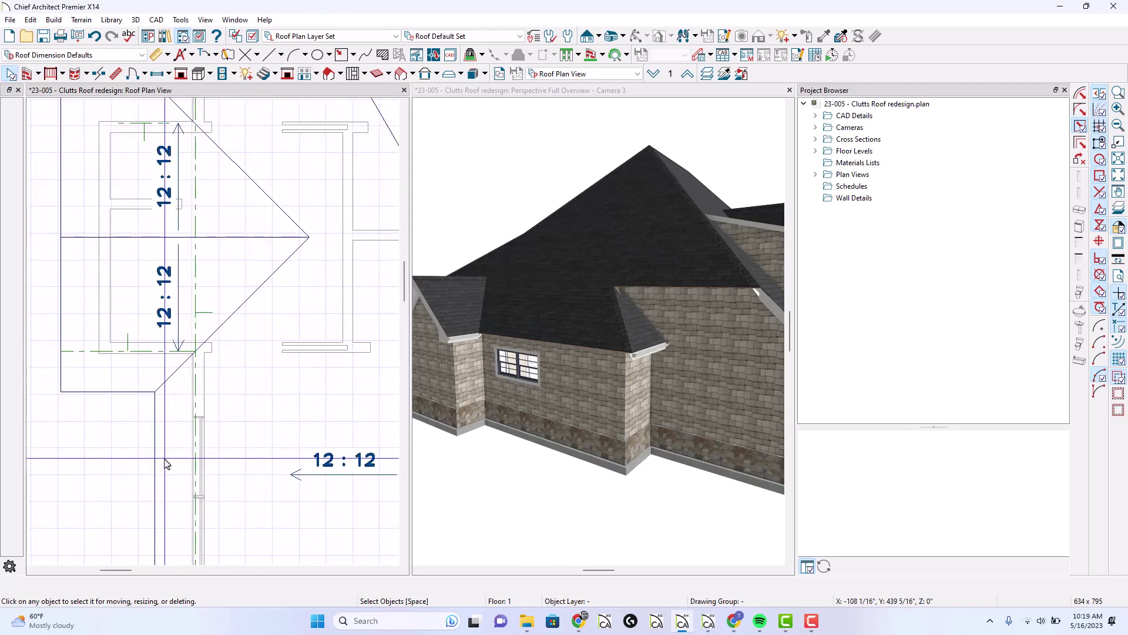
pyautogui.scroll(1, 165, 463)
pyautogui.scroll(-3, 170, 364)
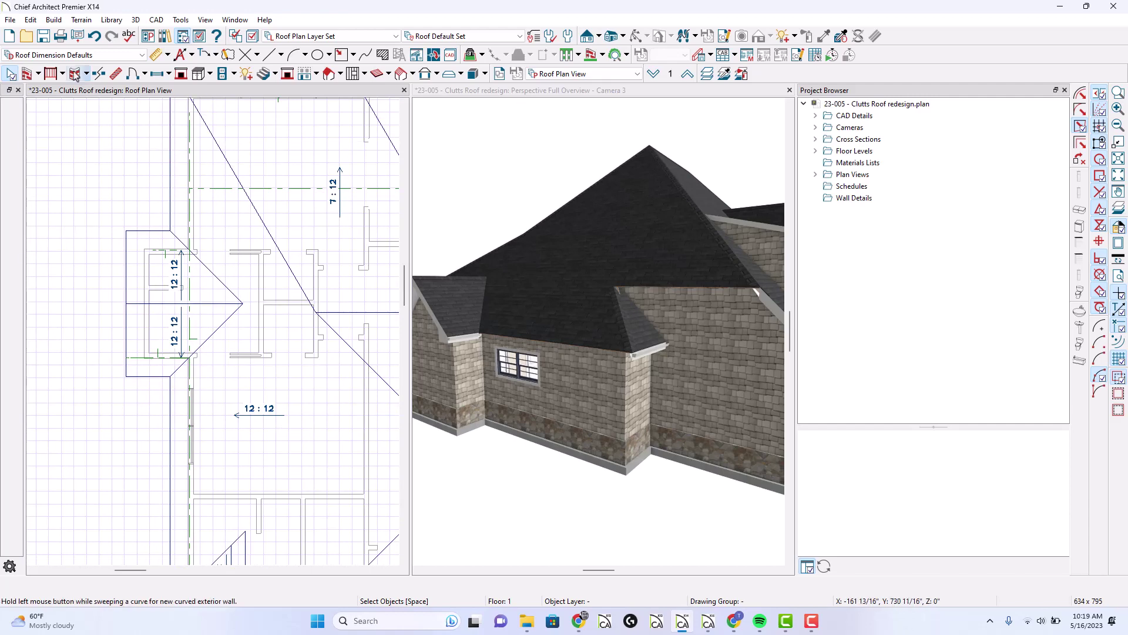
pyautogui.scroll(2, 149, 240)
pyautogui.scroll(-1, 149, 240)
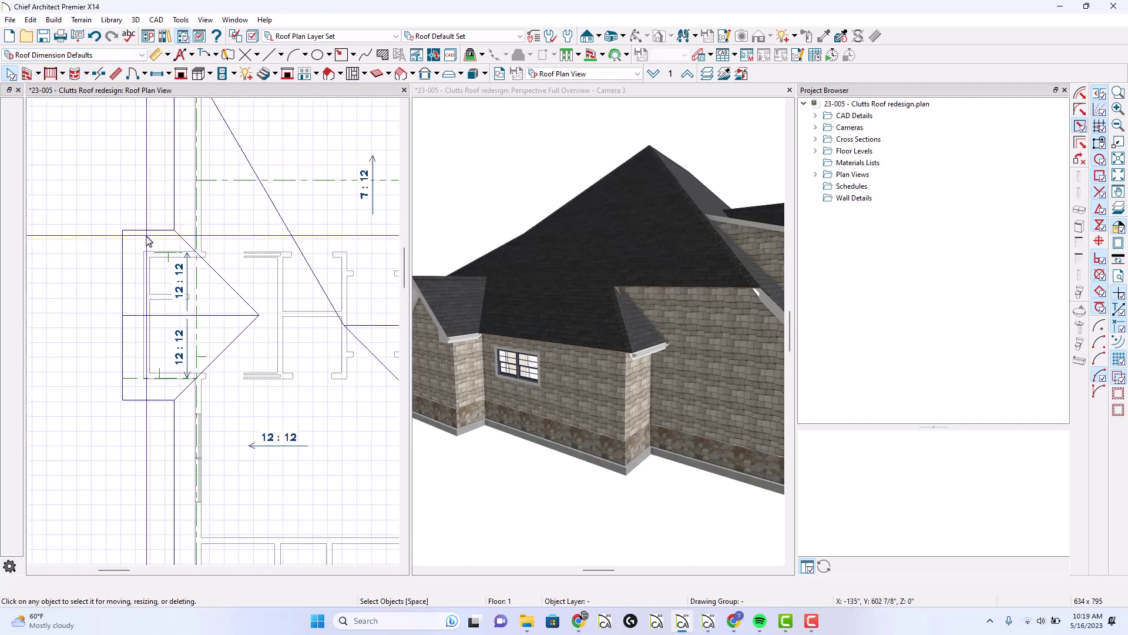
# Turn off the snap grid and the reference grid in the General Plan Defaults
pyautogui.doubleClick(10, 74)
pyautogui.click(467, 359)
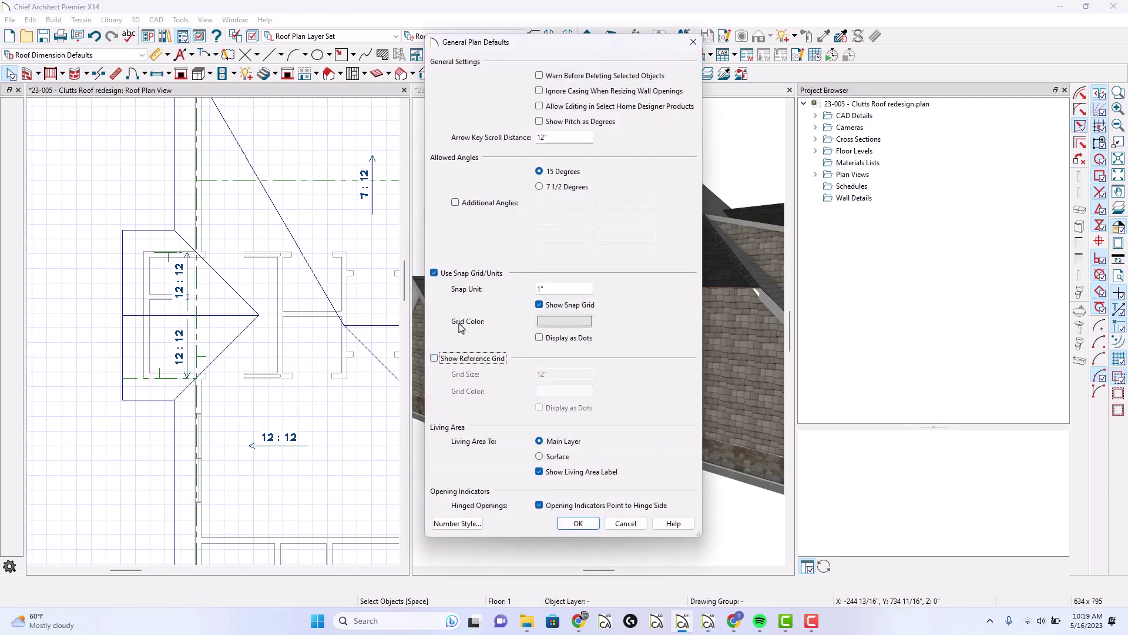
pyautogui.click(460, 274)
pyautogui.press('Return')
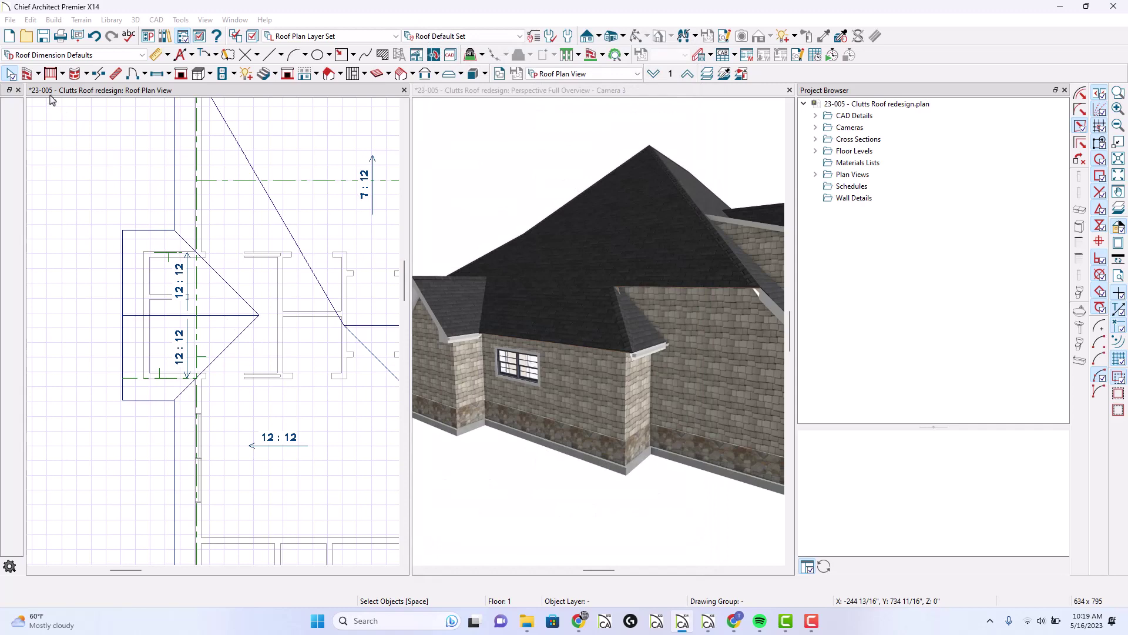
pyautogui.doubleClick(10, 76)
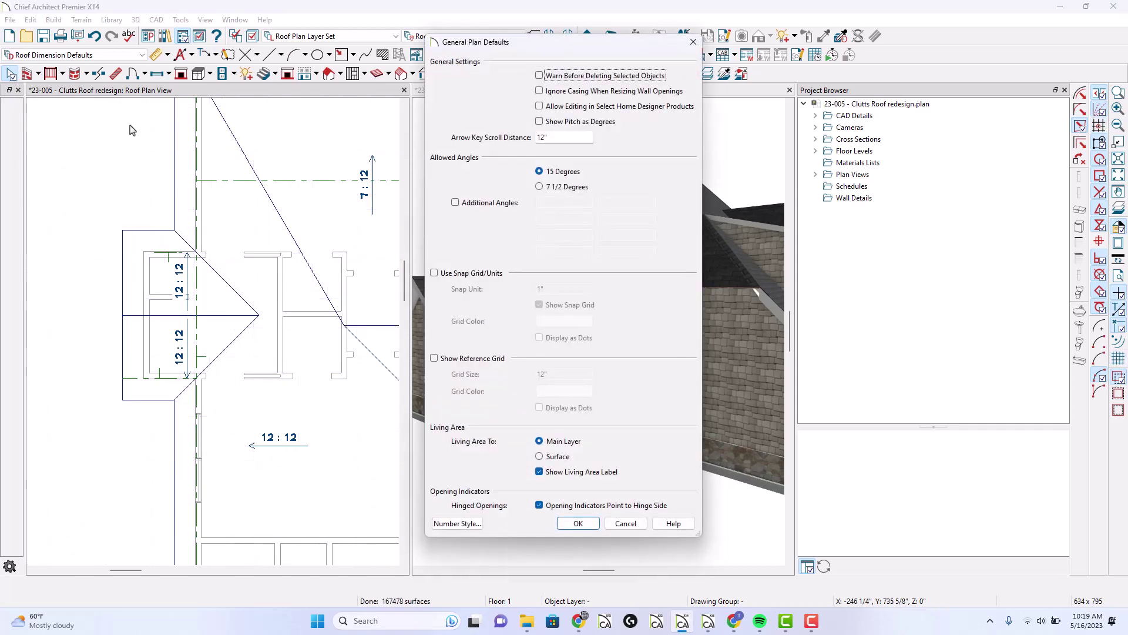
pyautogui.press('Return')
# Select the large side roof plane between the side gable and the lower corner return, and check its specification
pyautogui.scroll(-3, 199, 349)
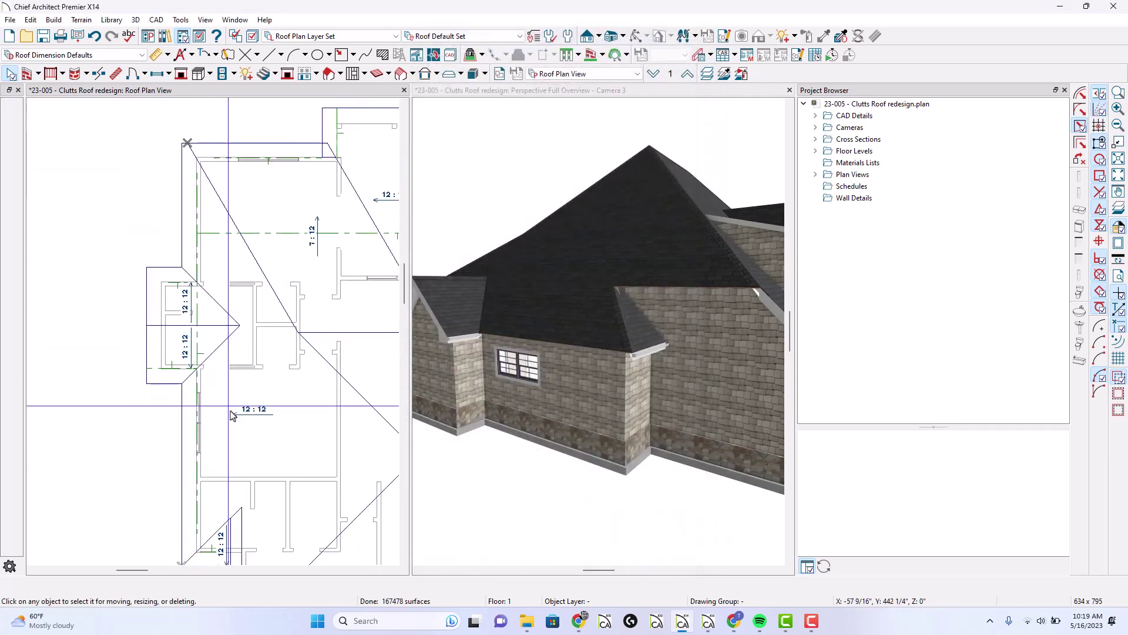
pyautogui.scroll(5, 245, 465)
pyautogui.scroll(-4, 245, 452)
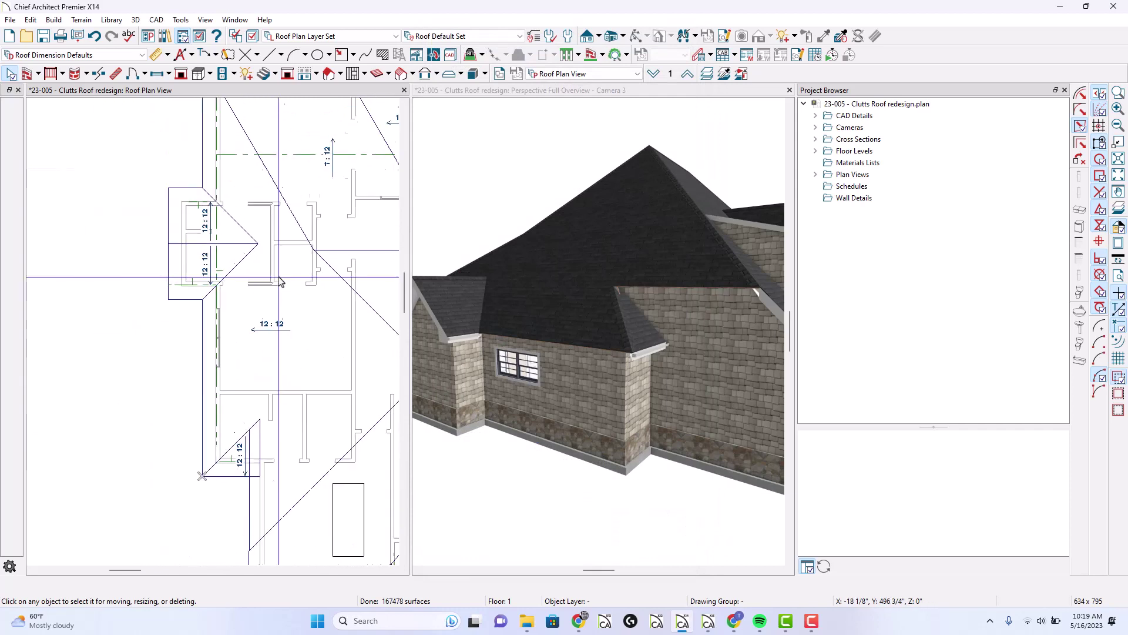
pyautogui.scroll(3, 197, 475)
pyautogui.scroll(1, 196, 470)
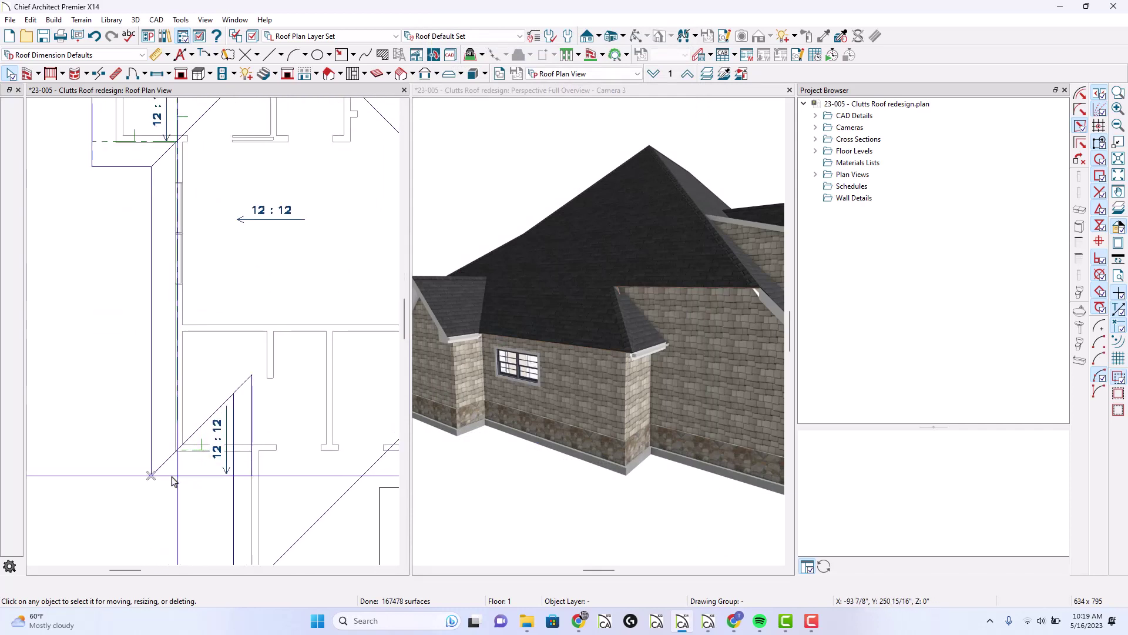
pyautogui.click(151, 411)
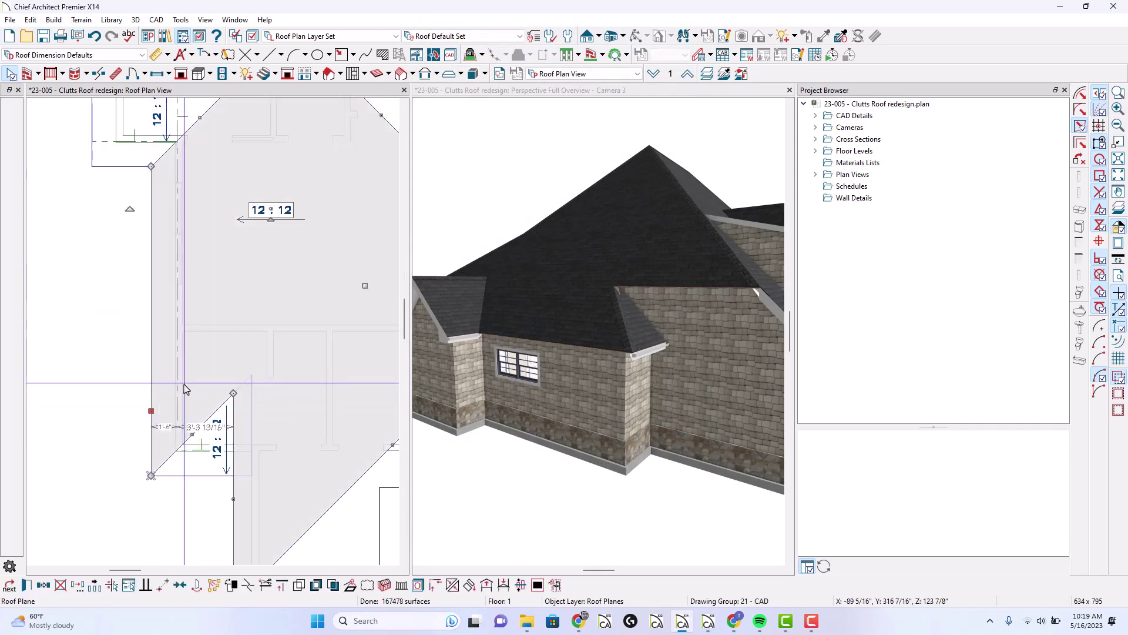
pyautogui.doubleClick(184, 388)
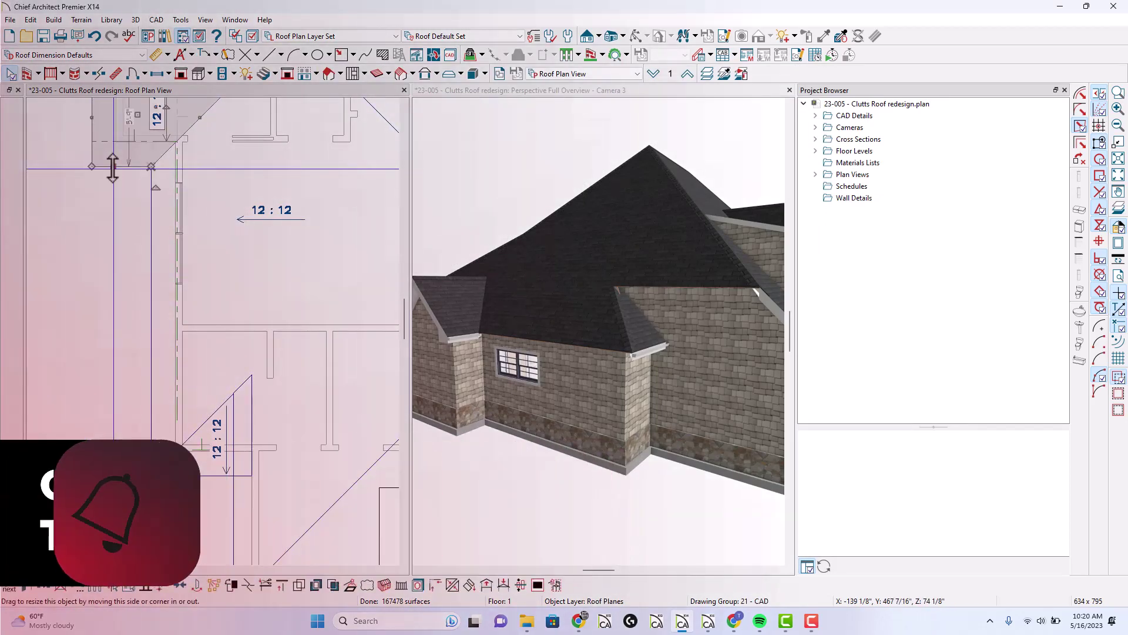
# Compare the height and overhang settings of the side gable's lower plane and the small triangular corner plane, cancelling without changes
pyautogui.doubleClick(112, 169)
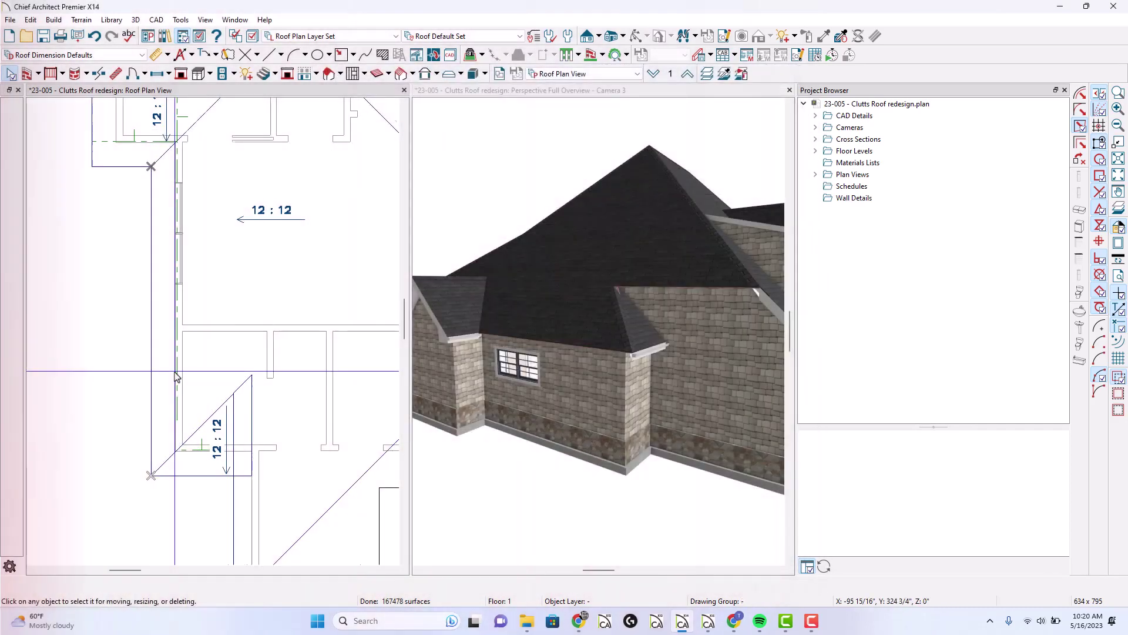
pyautogui.scroll(-2, 194, 353)
pyautogui.click(188, 433)
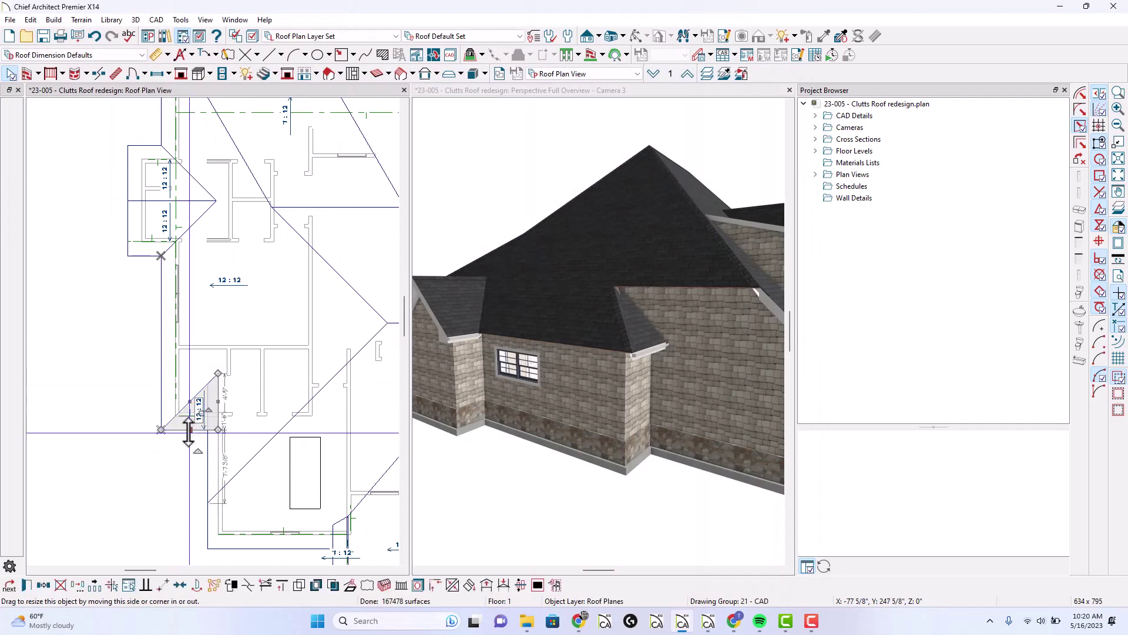
pyautogui.doubleClick(188, 433)
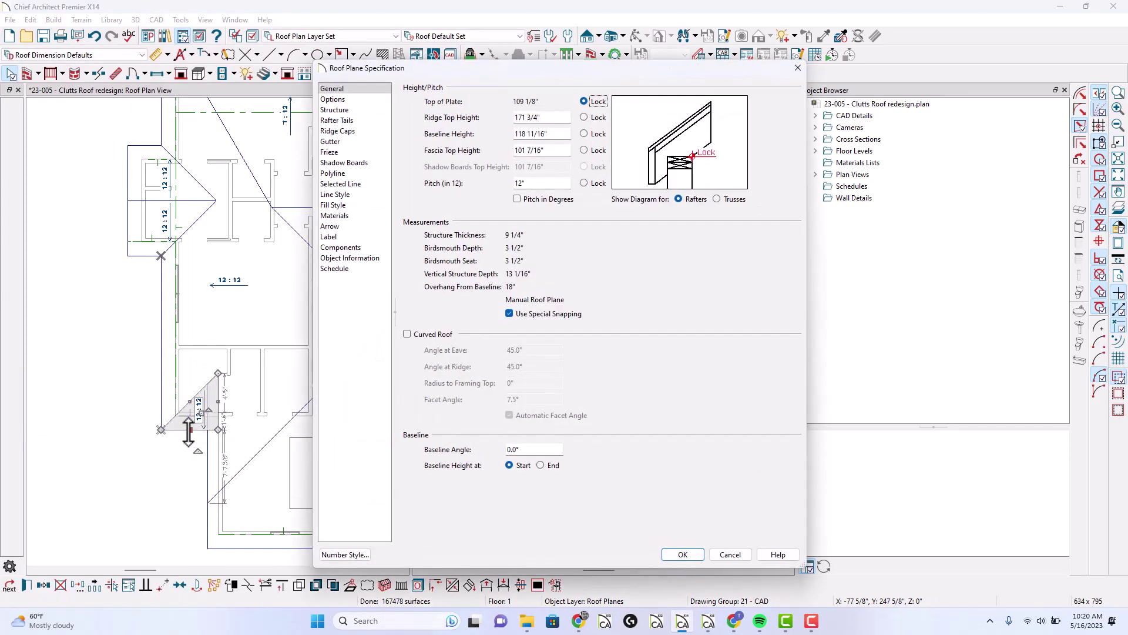
pyautogui.press('Escape')
pyautogui.press('Escape')
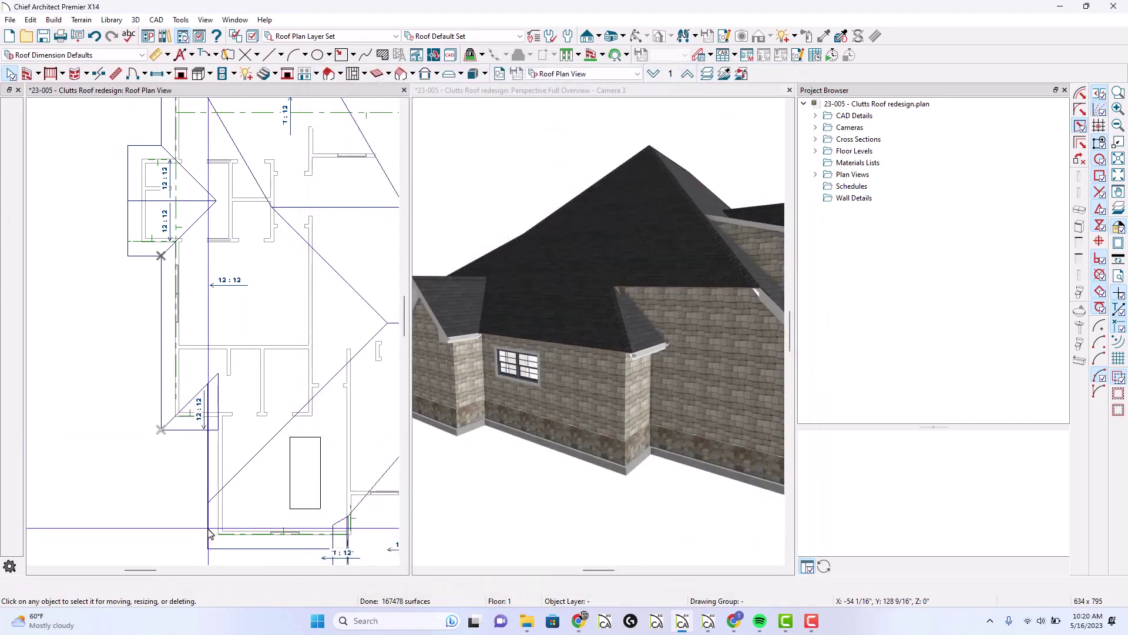
# Align the lower return edge of the large side roof plane with the inner corner of the small triangular plane
pyautogui.click(211, 476)
pyautogui.scroll(2, 202, 470)
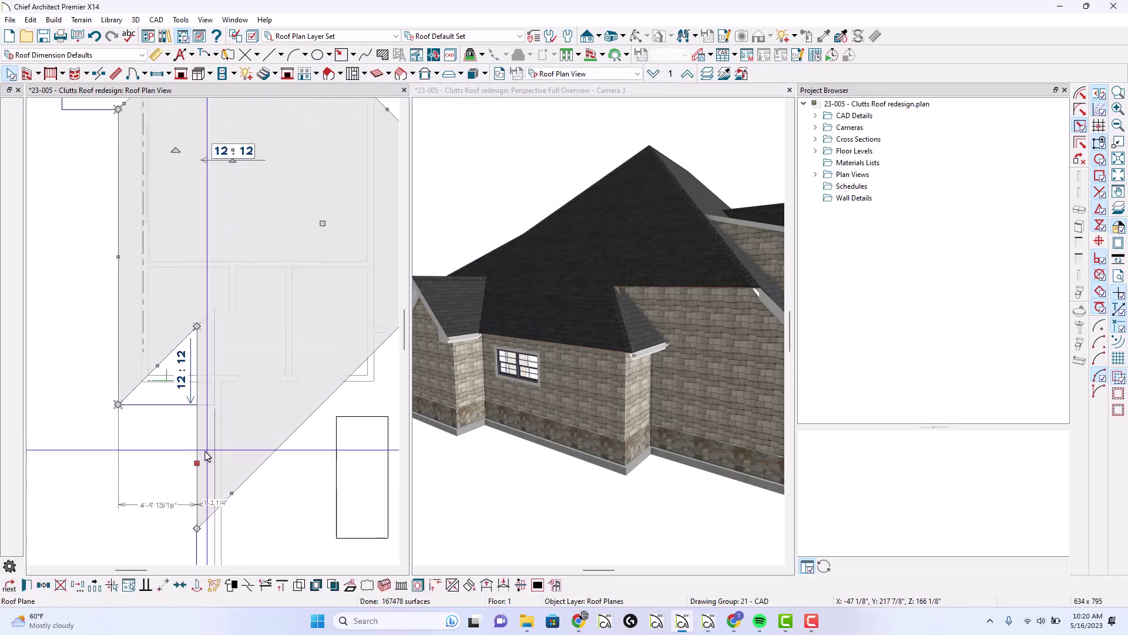
pyautogui.moveTo(198, 463); pyautogui.dragTo(193, 535)
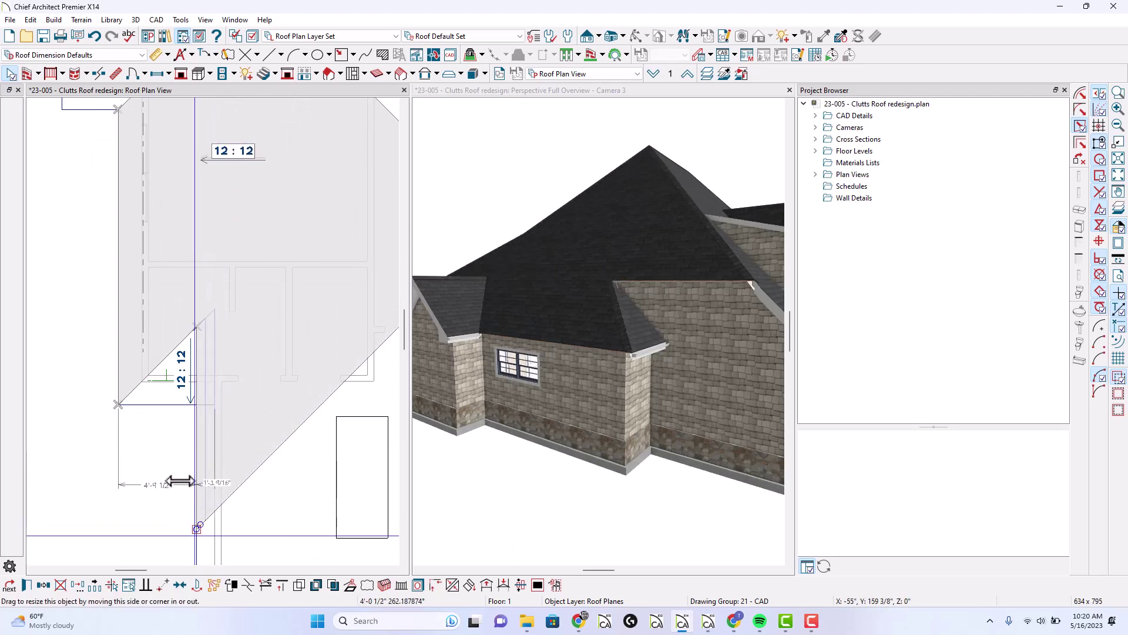
pyautogui.moveTo(151, 435); pyautogui.dragTo(152, 434)
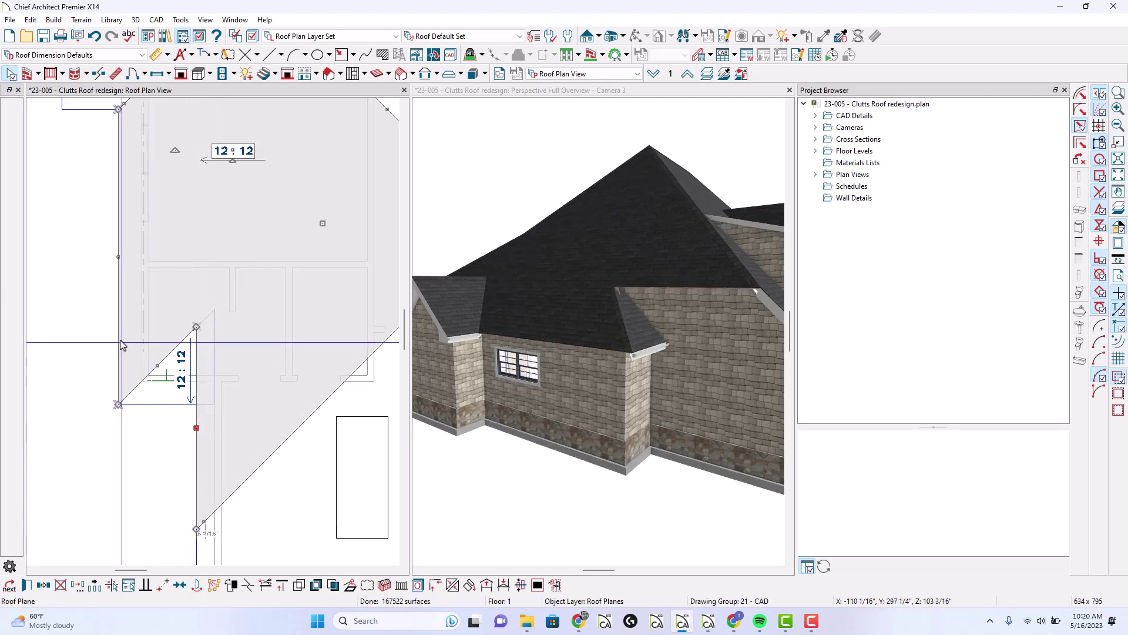
# Try extending the large side roof plane's main eave to about 2'-6 3/4" beyond its baseline, and check the corner in 3D
pyautogui.moveTo(116, 258); pyautogui.dragTo(100, 273)
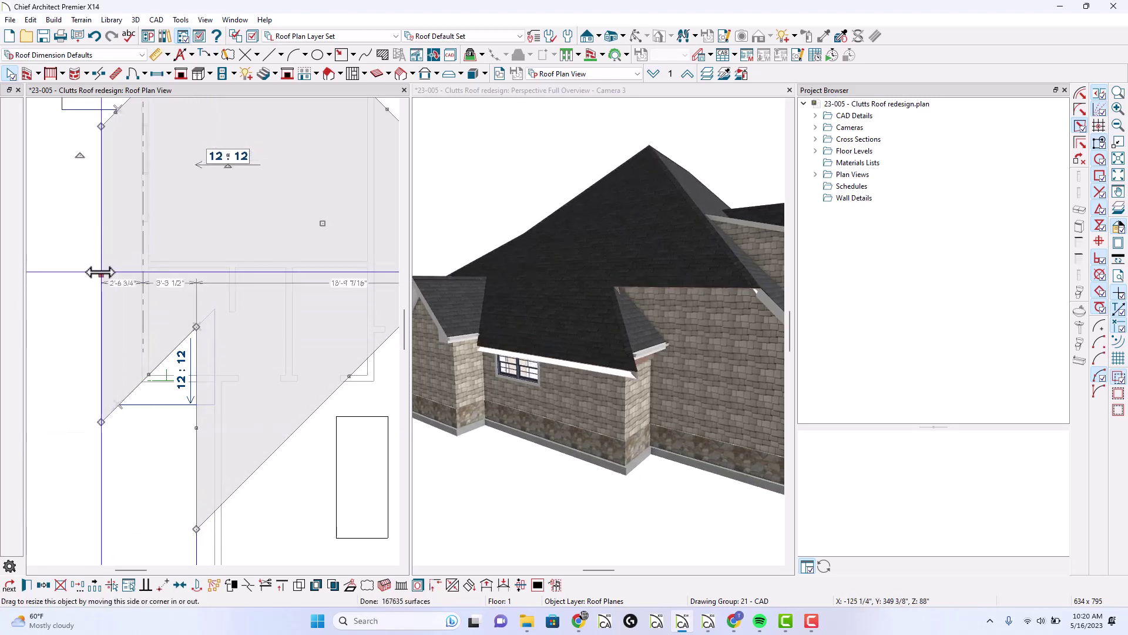
pyautogui.scroll(5, 610, 362)
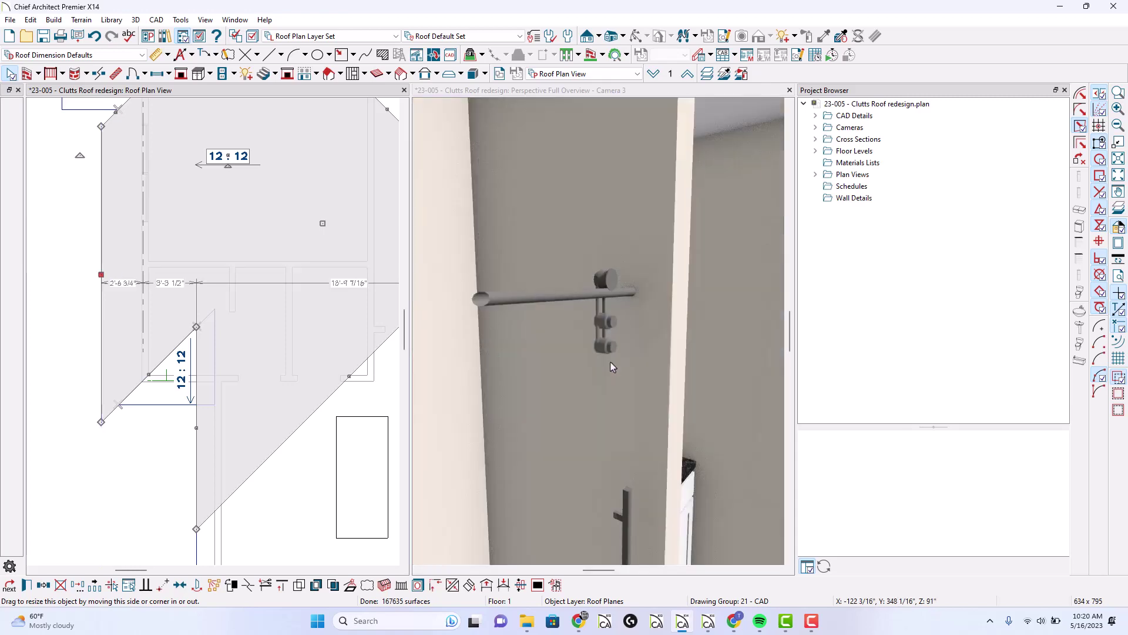
pyautogui.scroll(-4, 610, 362)
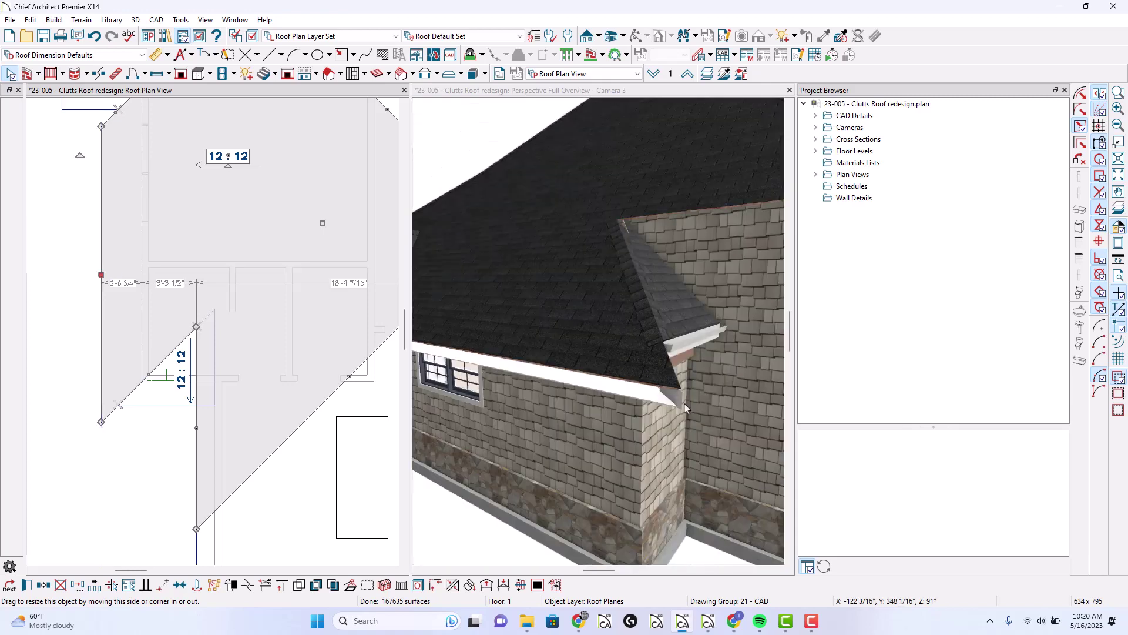
pyautogui.click(494, 169)
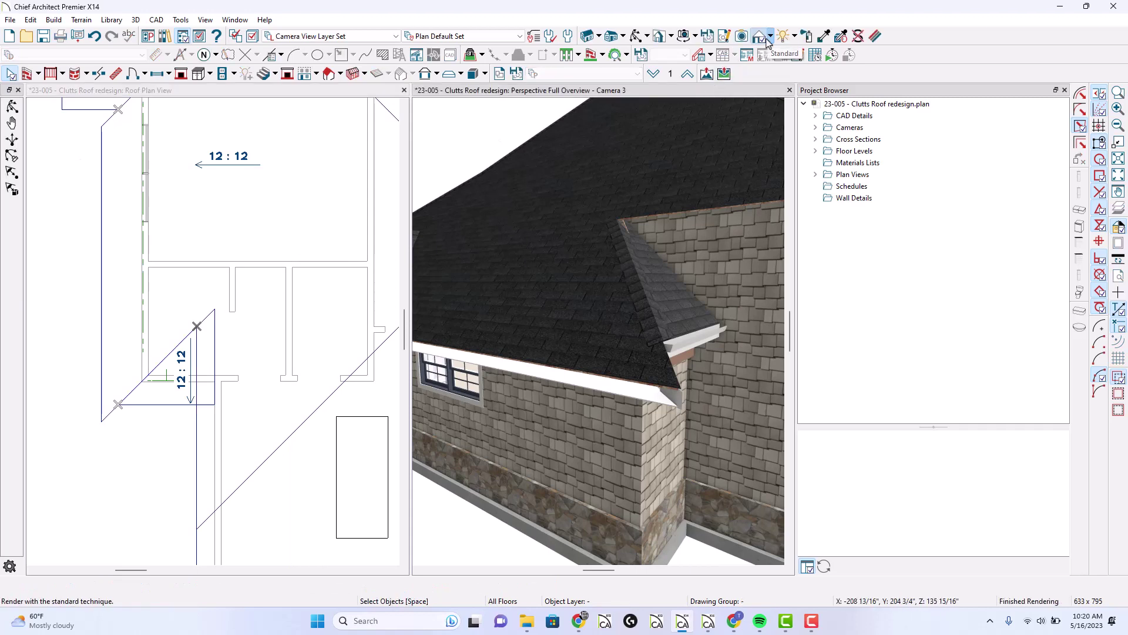
pyautogui.click(637, 36)
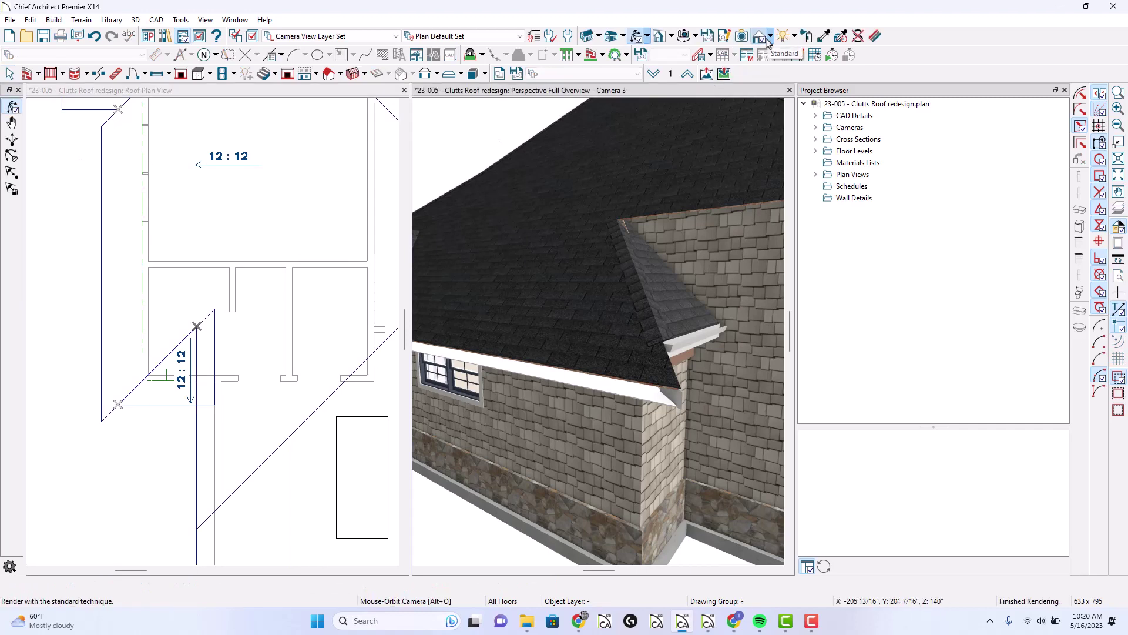
pyautogui.moveTo(565, 183)
pyautogui.mouseDown()
pyautogui.moveTo(574, 165)
pyautogui.moveTo(564, 171)
pyautogui.mouseUp()
pyautogui.moveTo(605, 207); pyautogui.dragTo(583, 274)
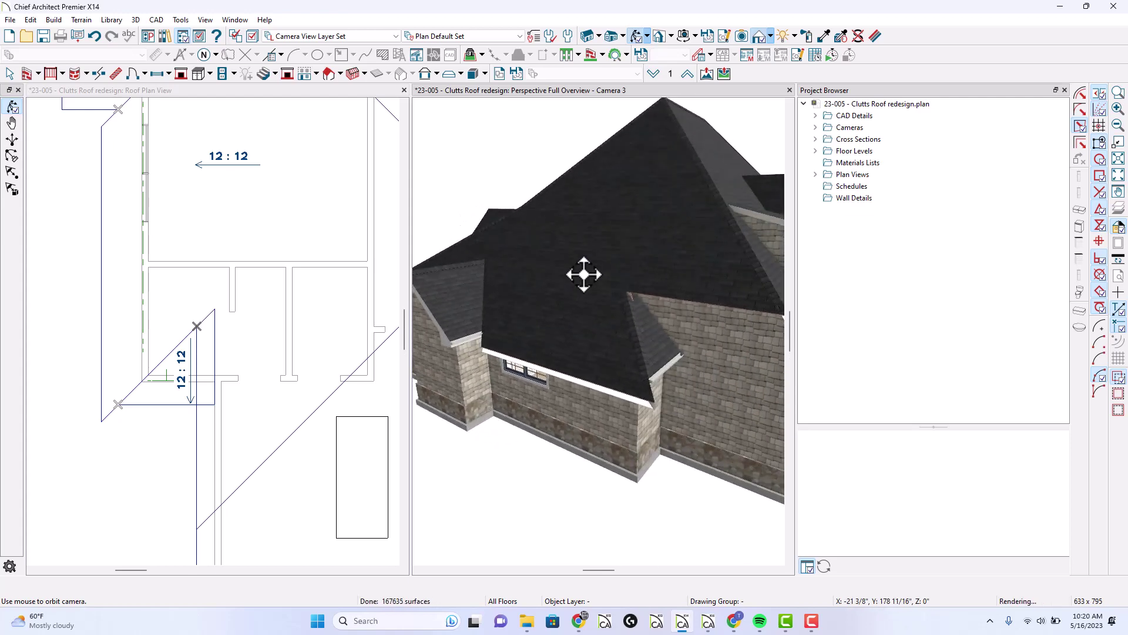
# Realign the large side roof plane's two valley edges with the small side gable and check that junction in 3D
pyautogui.scroll(-2, 595, 264)
pyautogui.scroll(-1, 208, 245)
pyautogui.moveTo(199, 238); pyautogui.dragTo(219, 358, button='middle')
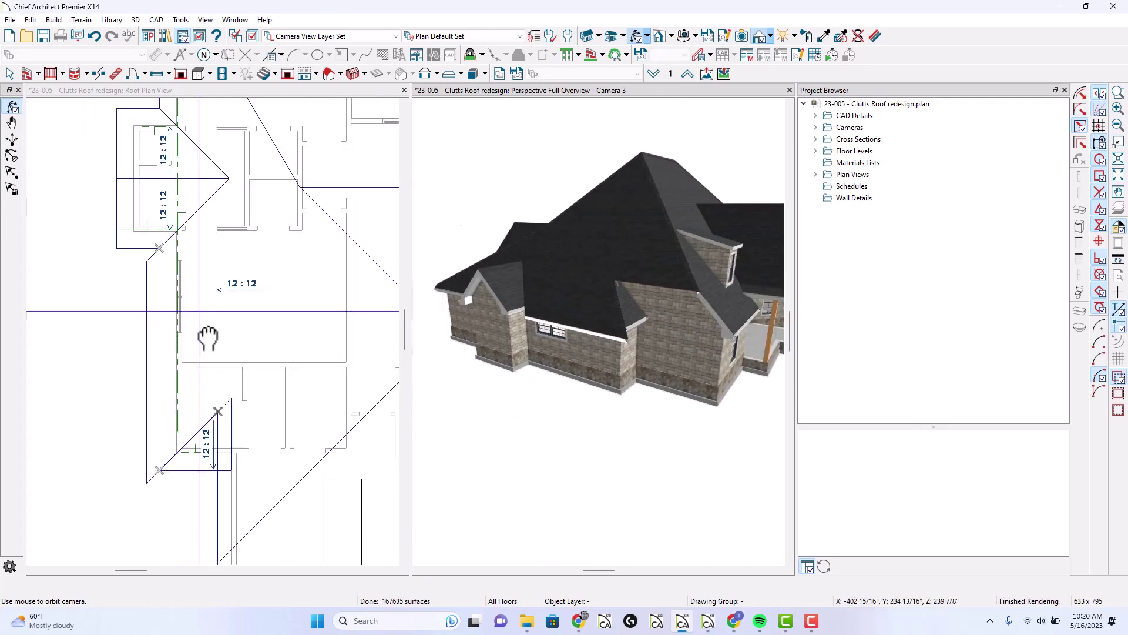
pyautogui.click(171, 305)
pyautogui.moveTo(209, 266); pyautogui.dragTo(208, 268)
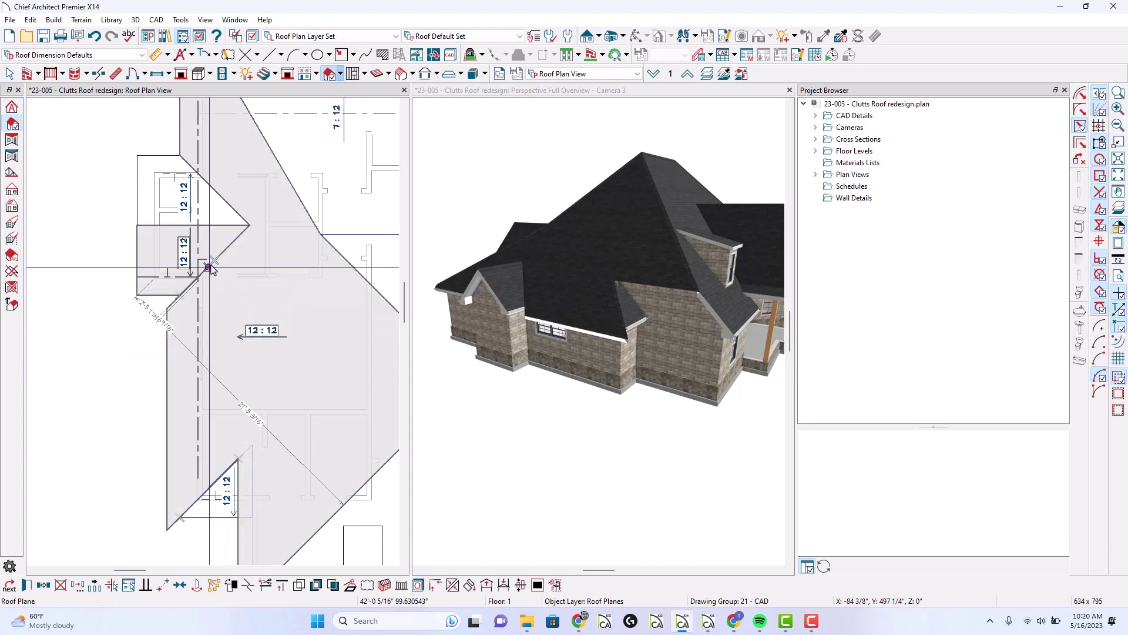
pyautogui.click(219, 196)
pyautogui.moveTo(214, 189); pyautogui.dragTo(222, 204)
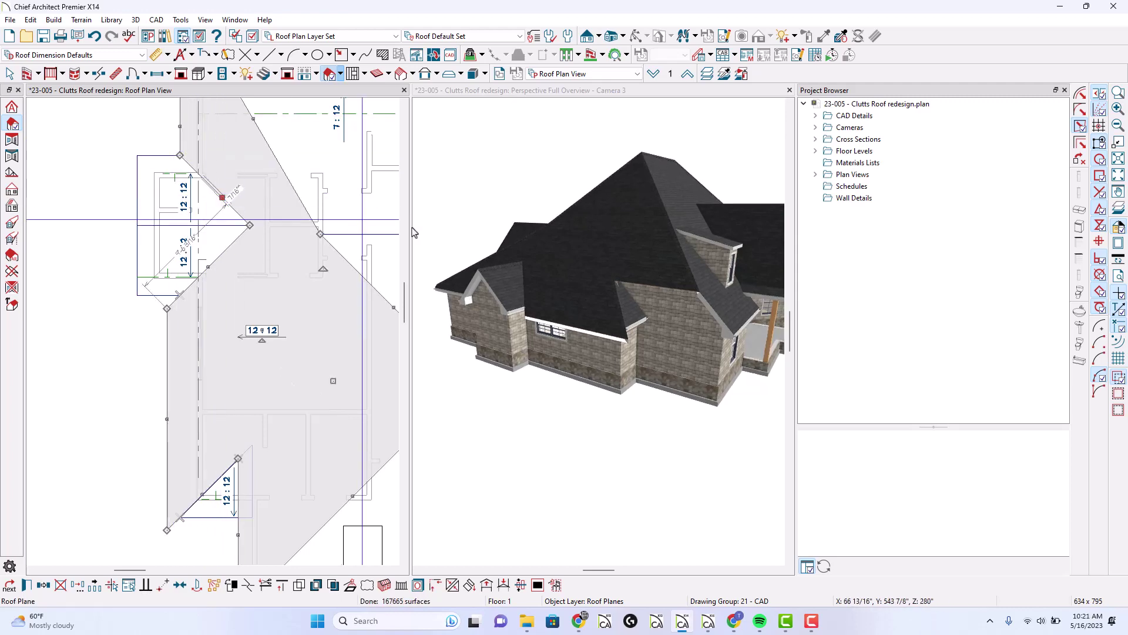
pyautogui.scroll(5, 528, 314)
pyautogui.scroll(-2, 528, 314)
pyautogui.scroll(1, 509, 300)
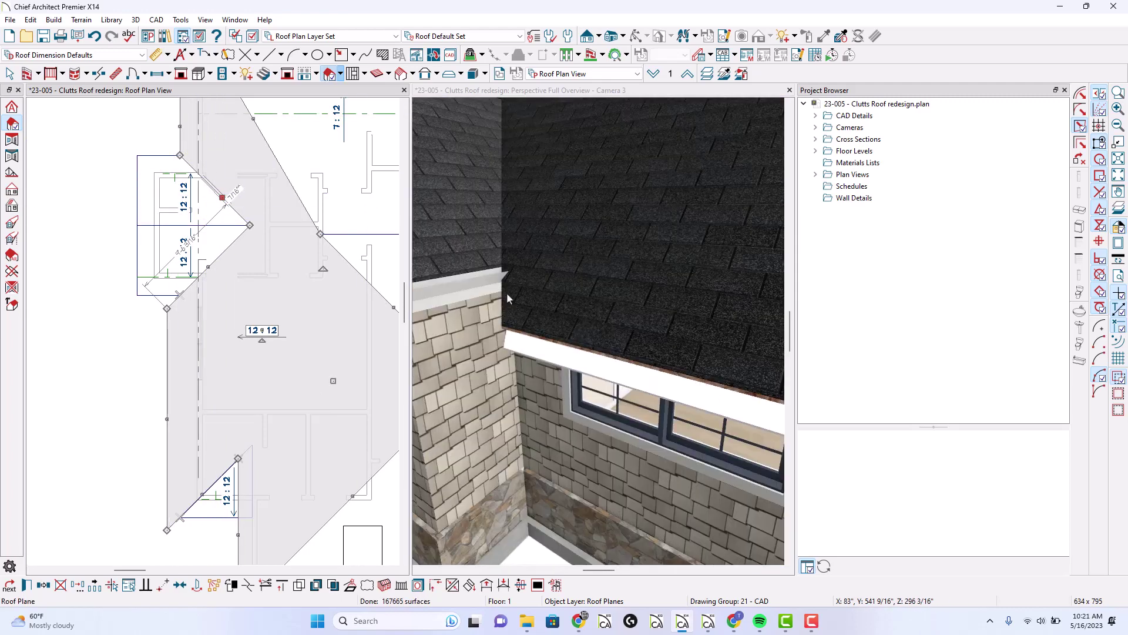
pyautogui.scroll(-2, 508, 300)
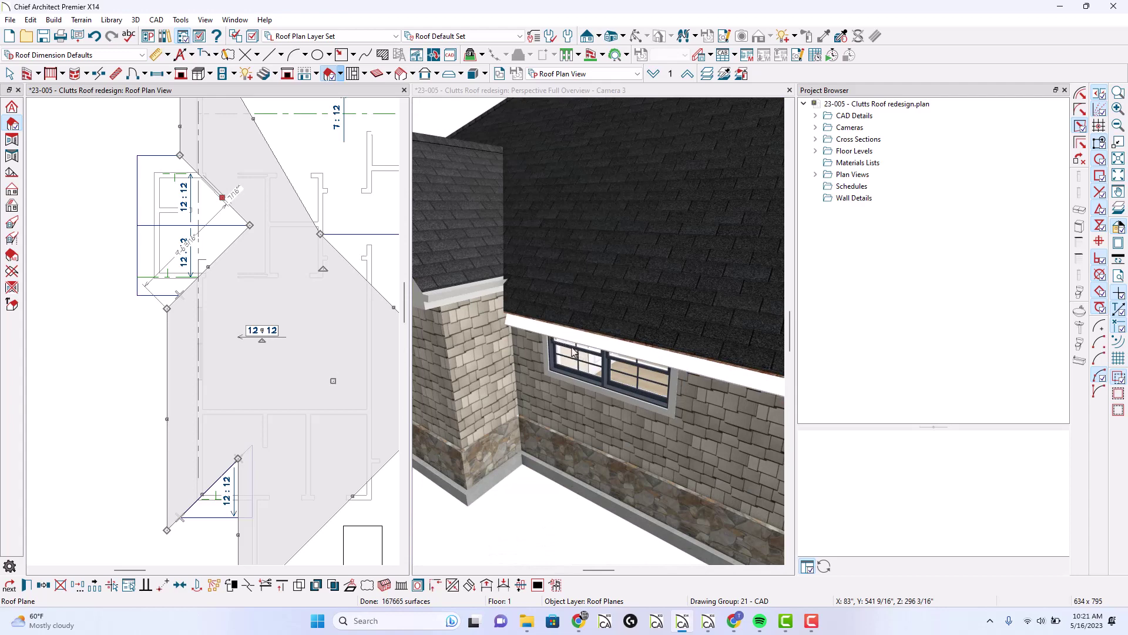
pyautogui.click(147, 393)
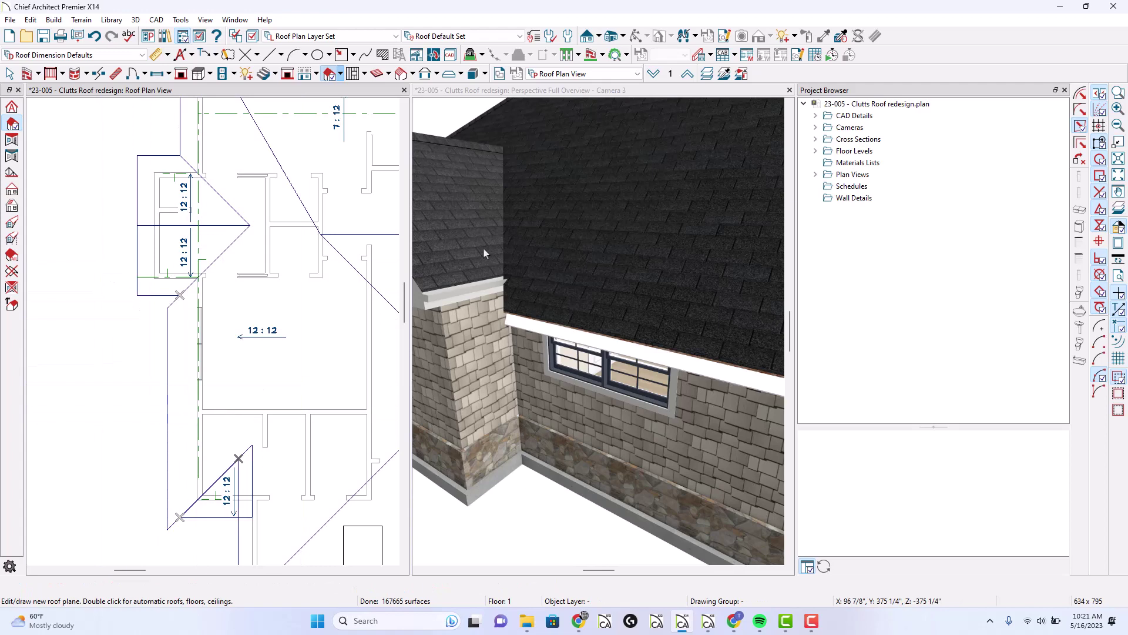
# Enable Boxed Eave on the hip roof plane above the window beside the timber-framed porch gable
pyautogui.click(451, 117)
pyautogui.moveTo(449, 111); pyautogui.dragTo(617, 162)
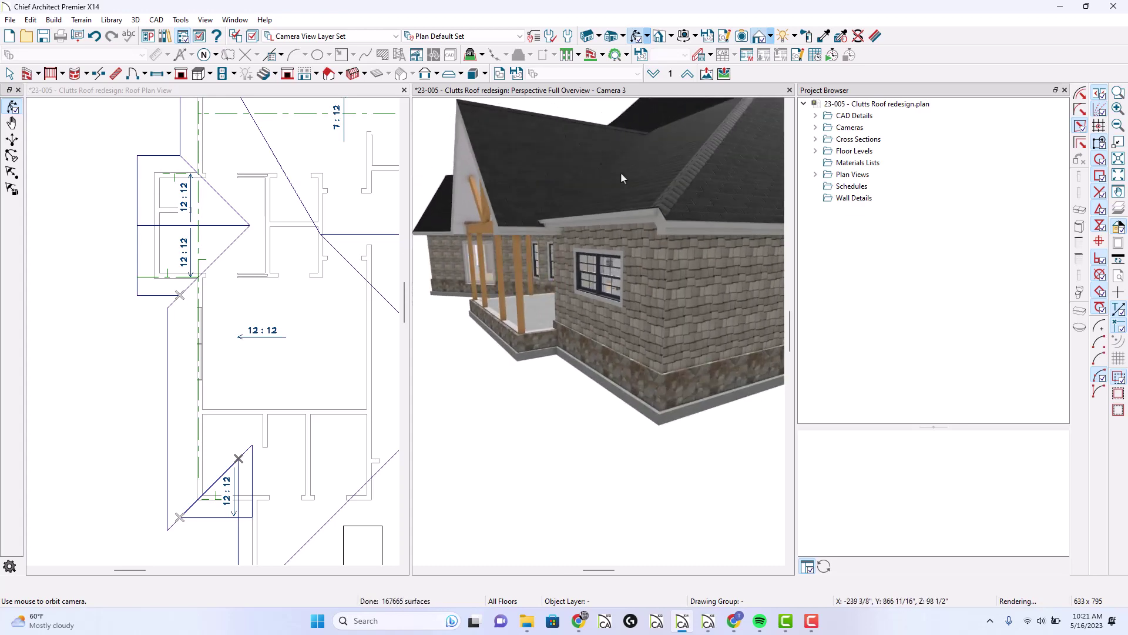
pyautogui.press('space')
pyautogui.click(627, 190)
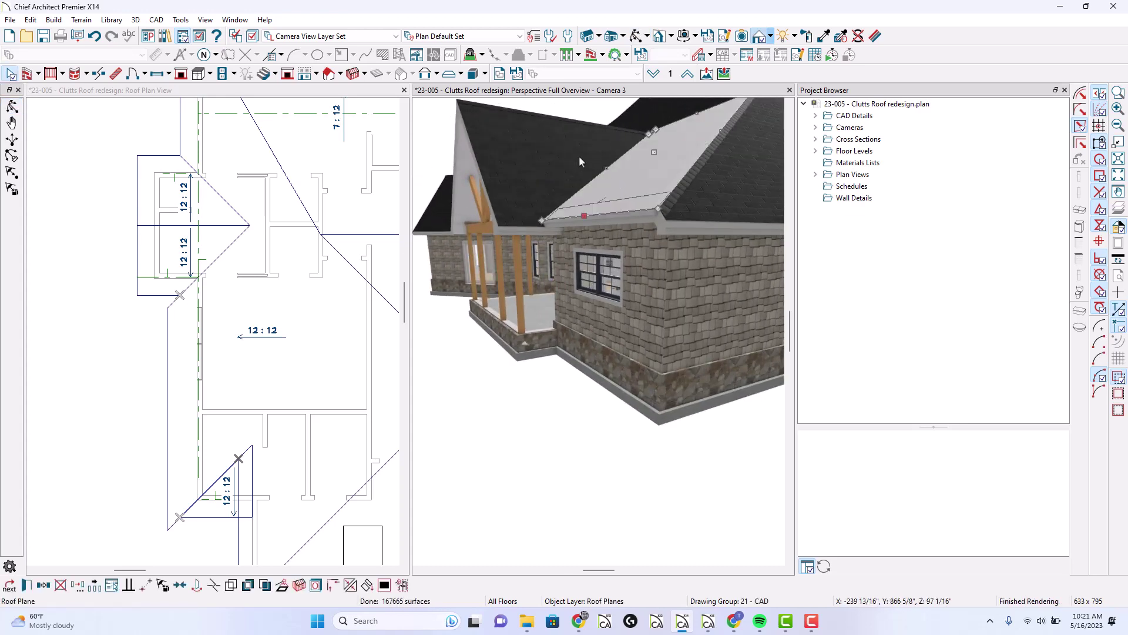
pyautogui.doubleClick(580, 156)
pyautogui.click(351, 101)
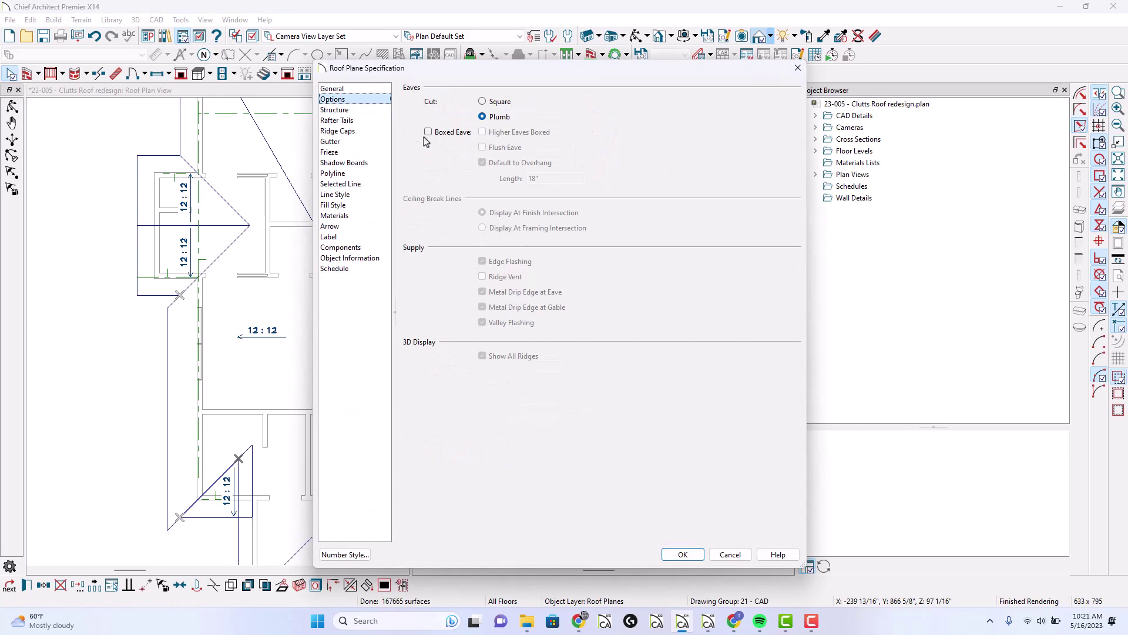
pyautogui.click(428, 132)
pyautogui.press('Return')
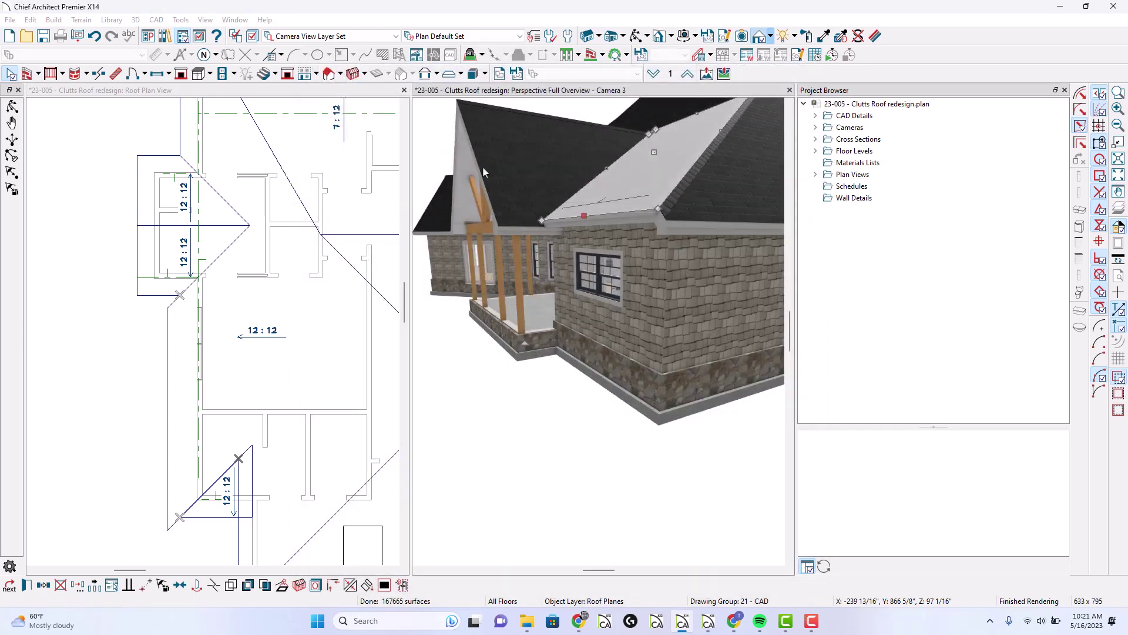
# Pull the large side roof plane's main eave back in line with the outer corner of the triangular plane
pyautogui.click(12, 106)
pyautogui.moveTo(751, 308); pyautogui.dragTo(661, 227)
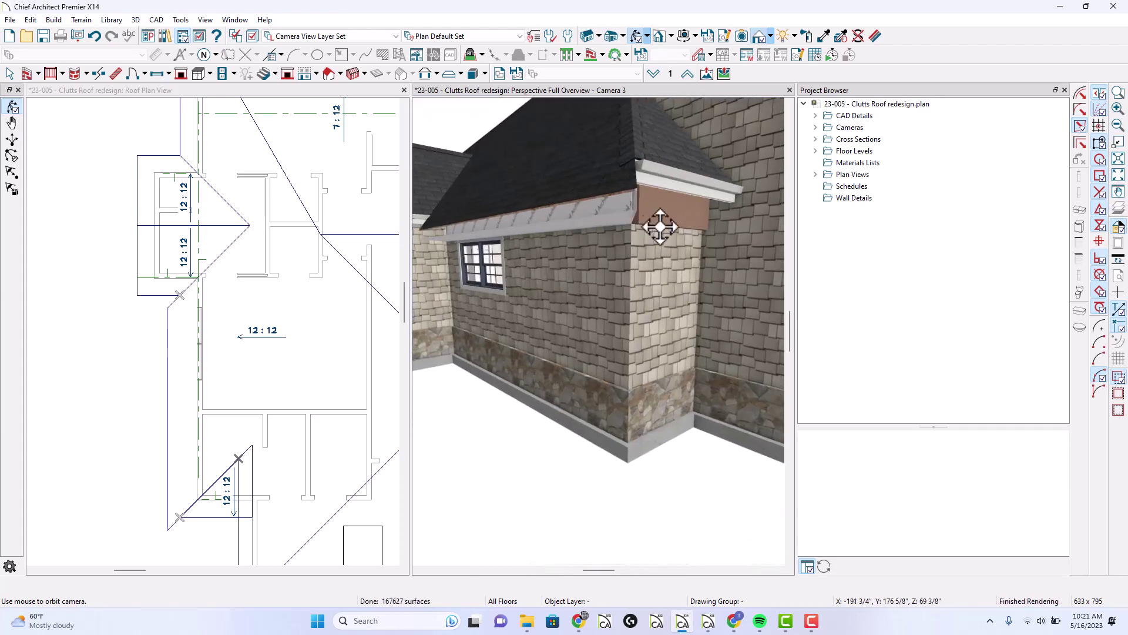
pyautogui.click(670, 197)
pyautogui.click(577, 178)
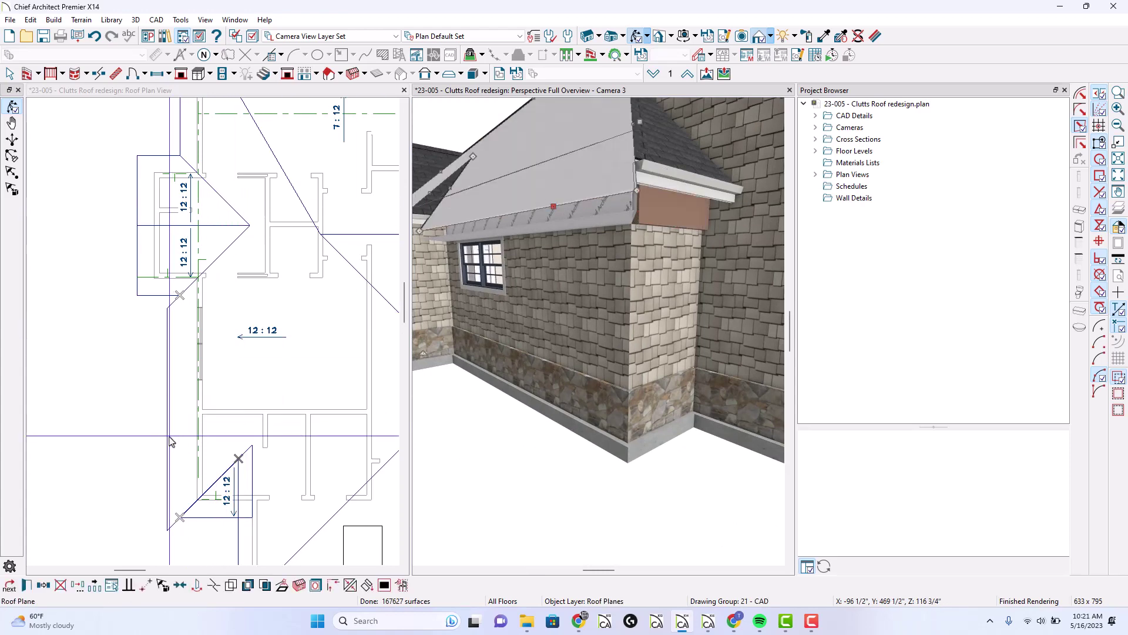
pyautogui.click(184, 427)
pyautogui.moveTo(186, 555); pyautogui.dragTo(163, 516)
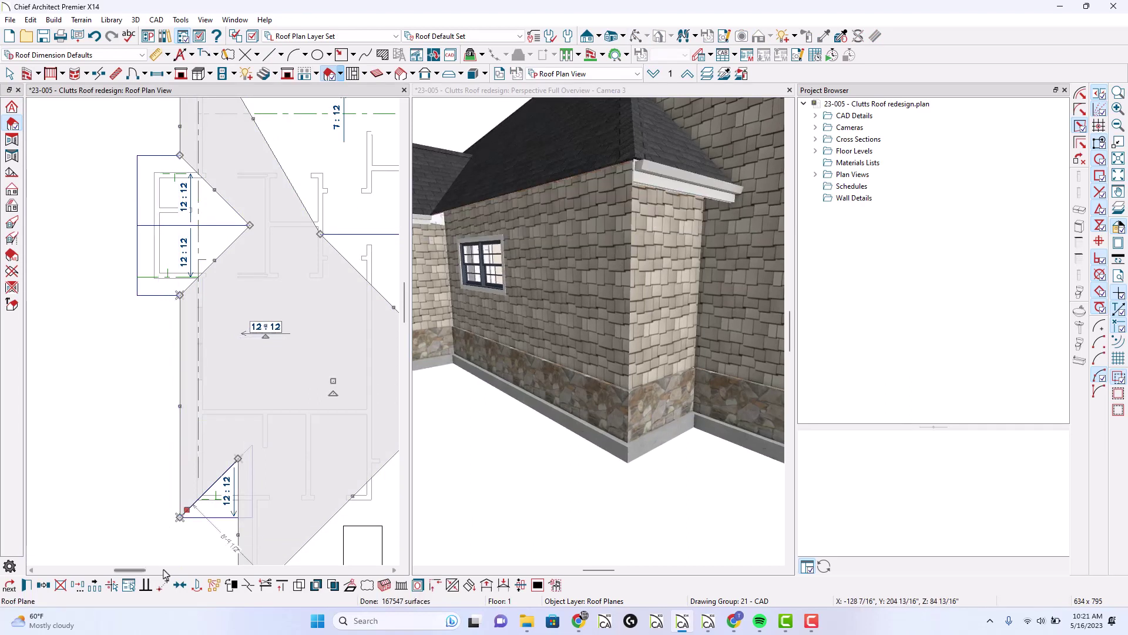
pyautogui.click(147, 511)
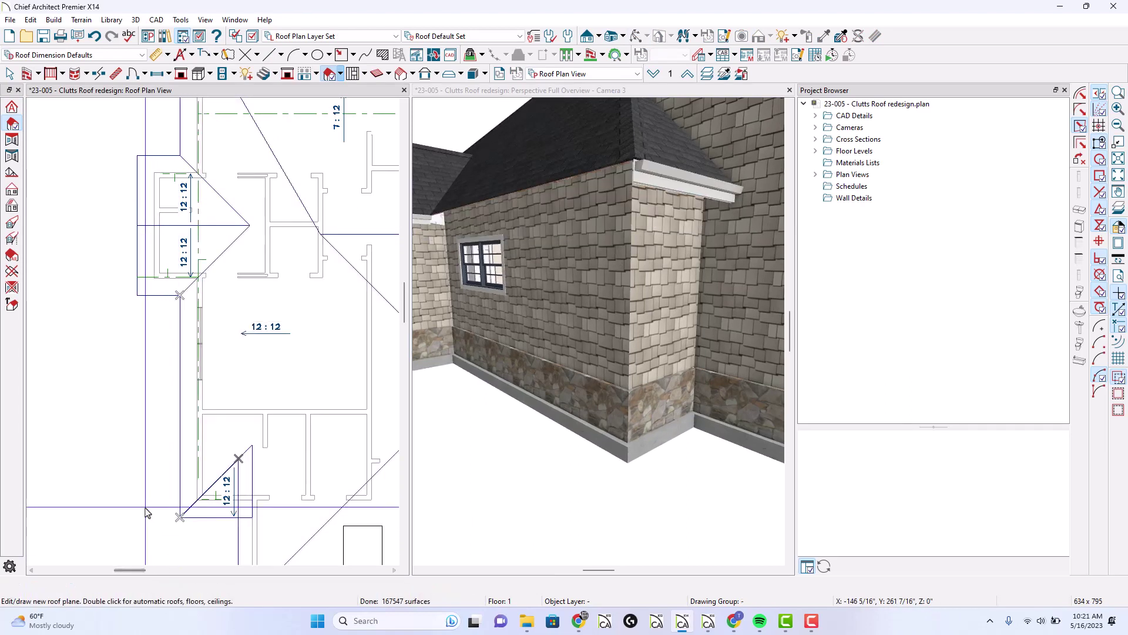
# Enable Boxed Eave on the small triangular corner roof plane
pyautogui.click(545, 180)
pyautogui.moveTo(545, 167); pyautogui.dragTo(655, 202)
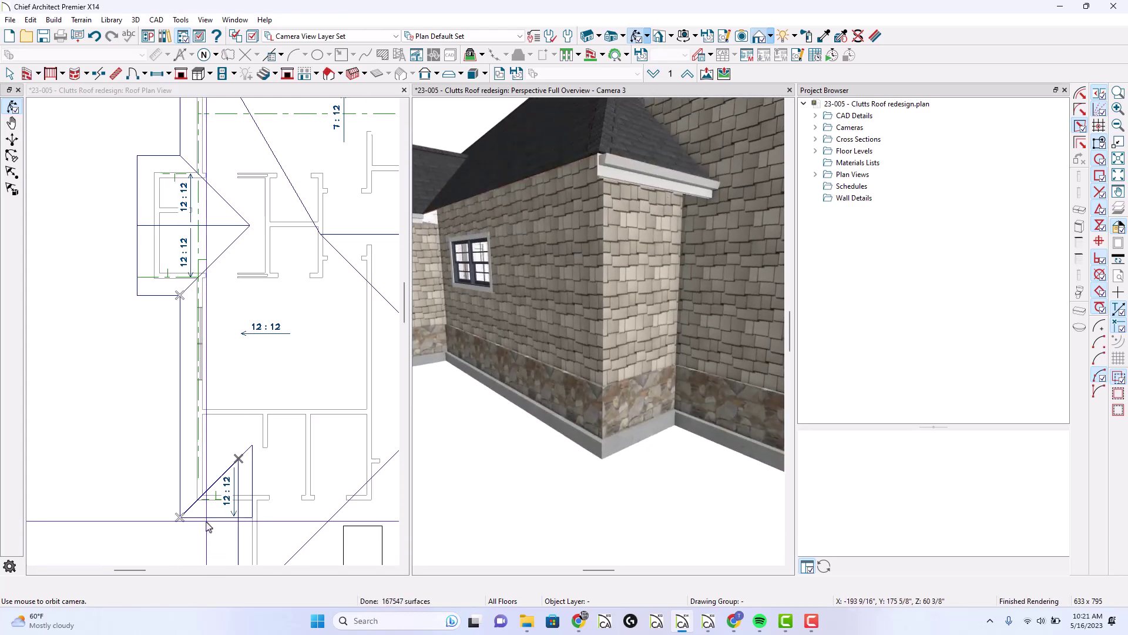
pyautogui.click(207, 525)
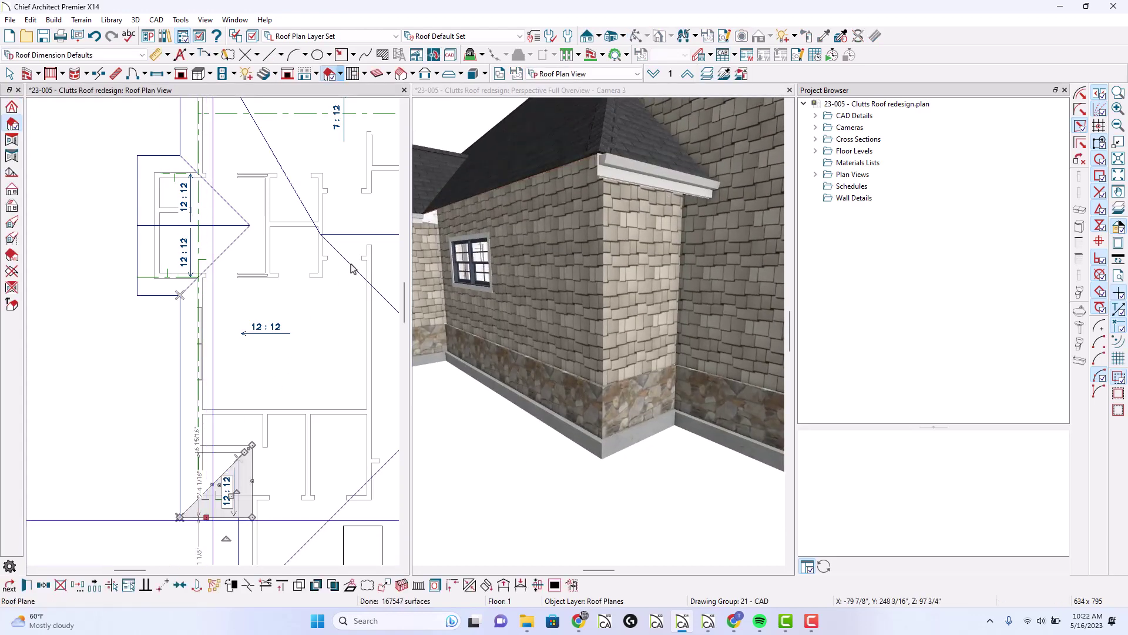
pyautogui.hotkey('ctrl', 'e')
pyautogui.click(325, 100)
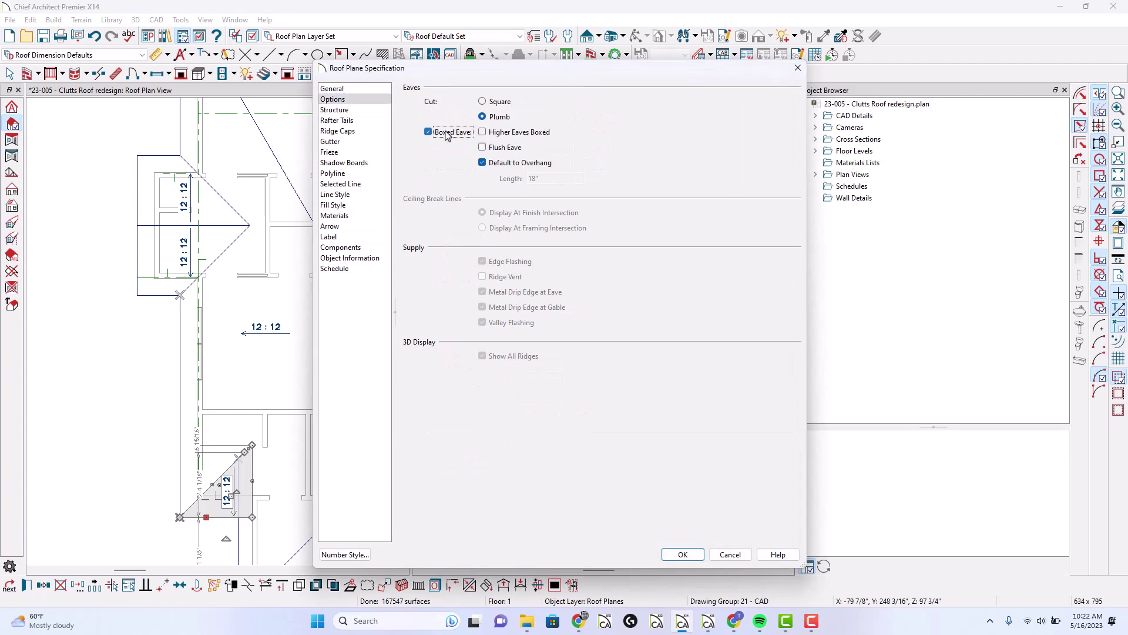
pyautogui.click(446, 134)
pyautogui.press('Return')
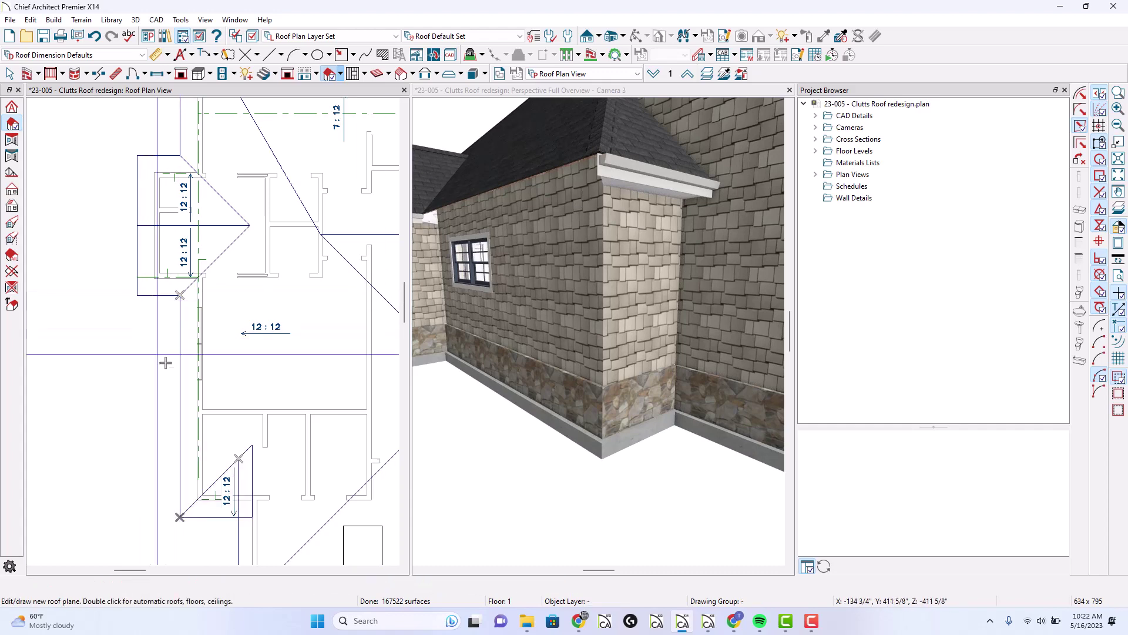
# Select all roof planes of the house in plan and enable Boxed Eave for them together
pyautogui.click(165, 326)
pyautogui.scroll(-6, 165, 327)
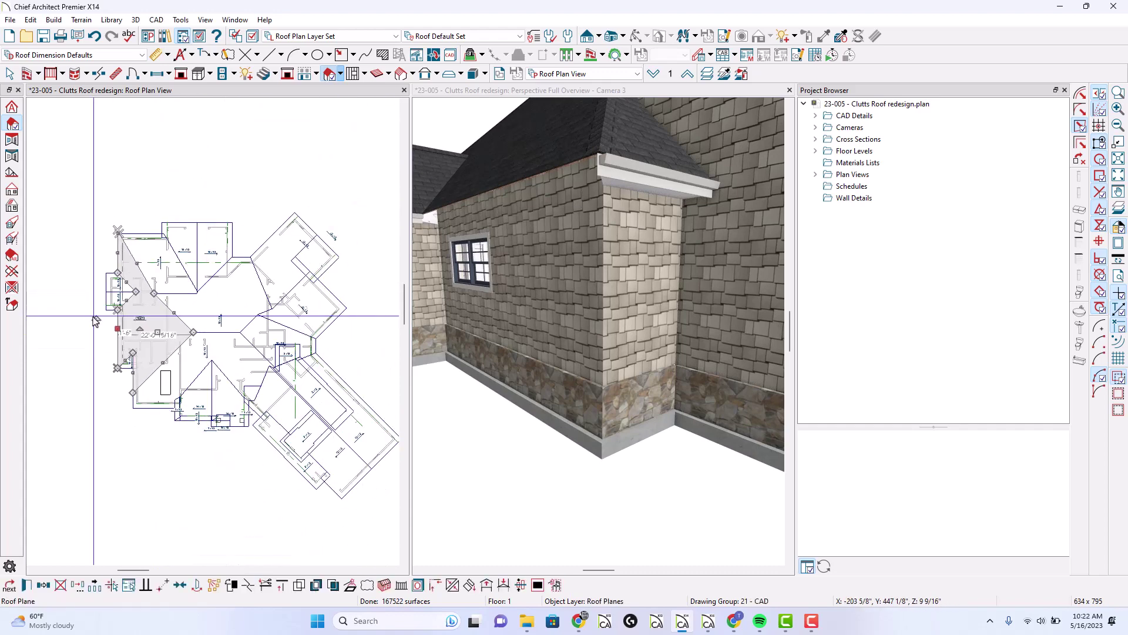
pyautogui.press('Escape')
pyautogui.moveTo(374, 506); pyautogui.dragTo(51, 155)
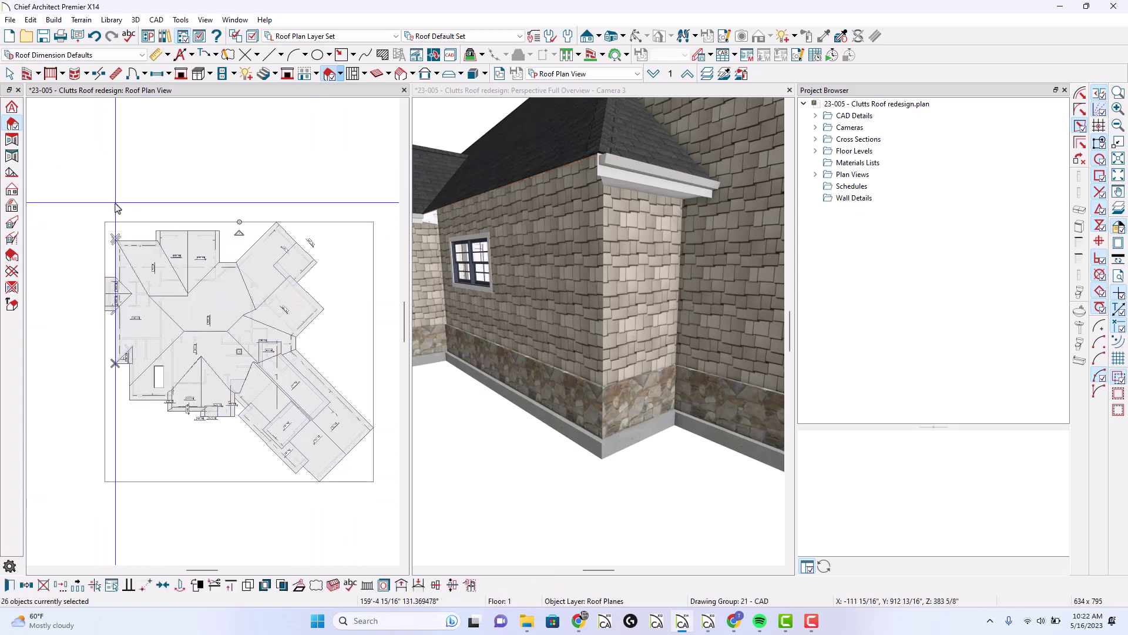
pyautogui.hotkey('ctrl', 'e')
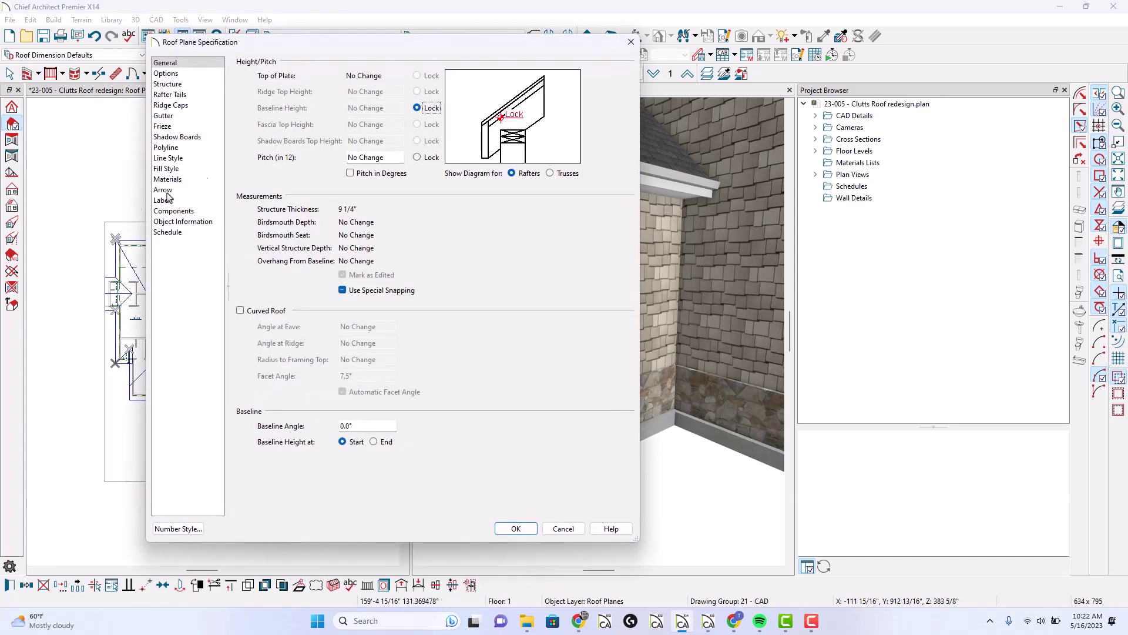
pyautogui.click(199, 74)
pyautogui.click(279, 112)
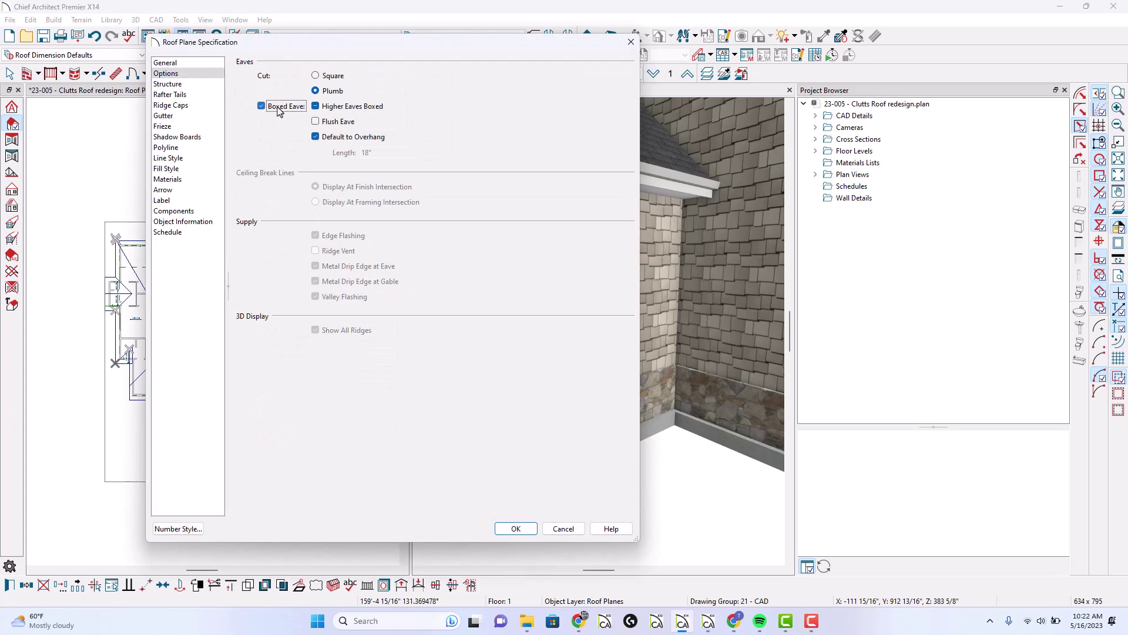
pyautogui.press('Return')
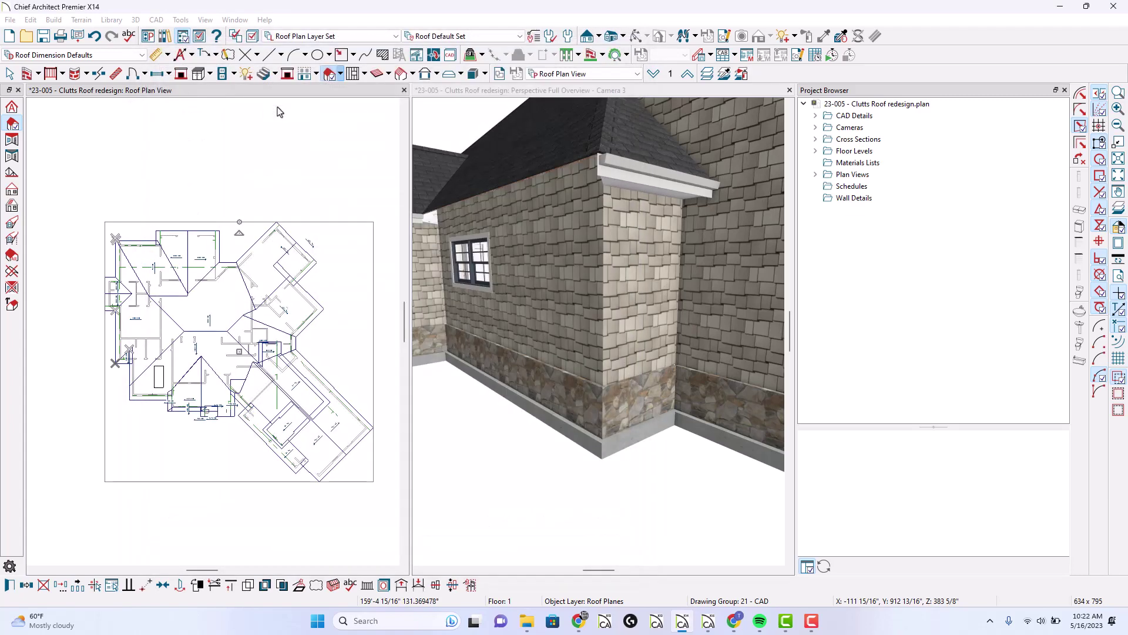
# Check the eave options and height settings of the large side roof plane, closing its specification without changes
pyautogui.click(116, 330)
pyautogui.click(115, 346)
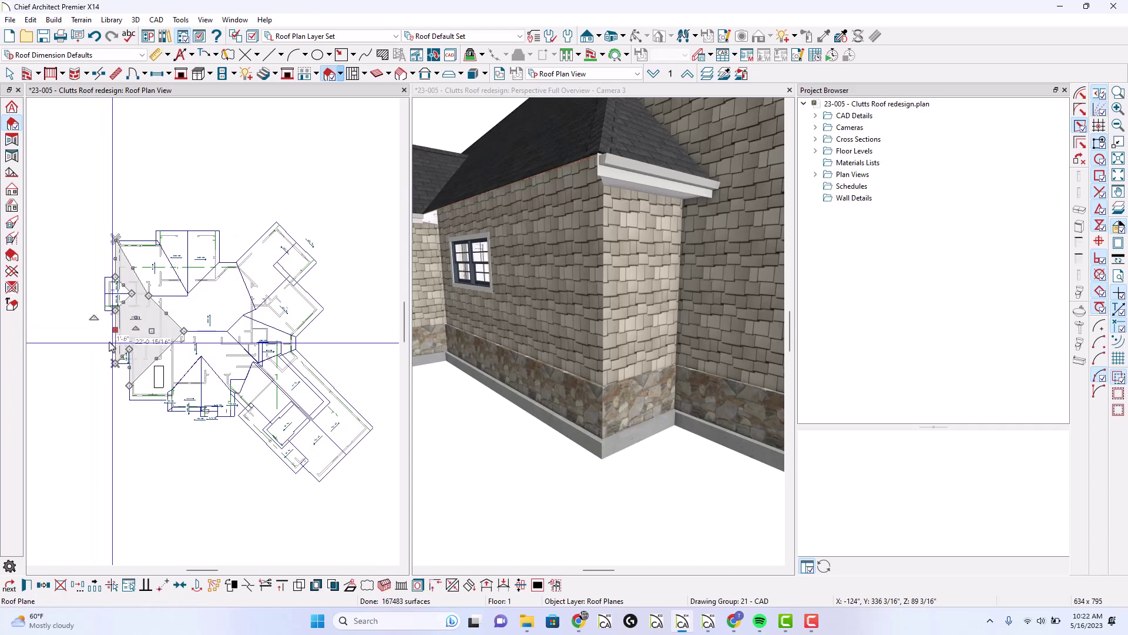
pyautogui.doubleClick(165, 306)
pyautogui.click(333, 99)
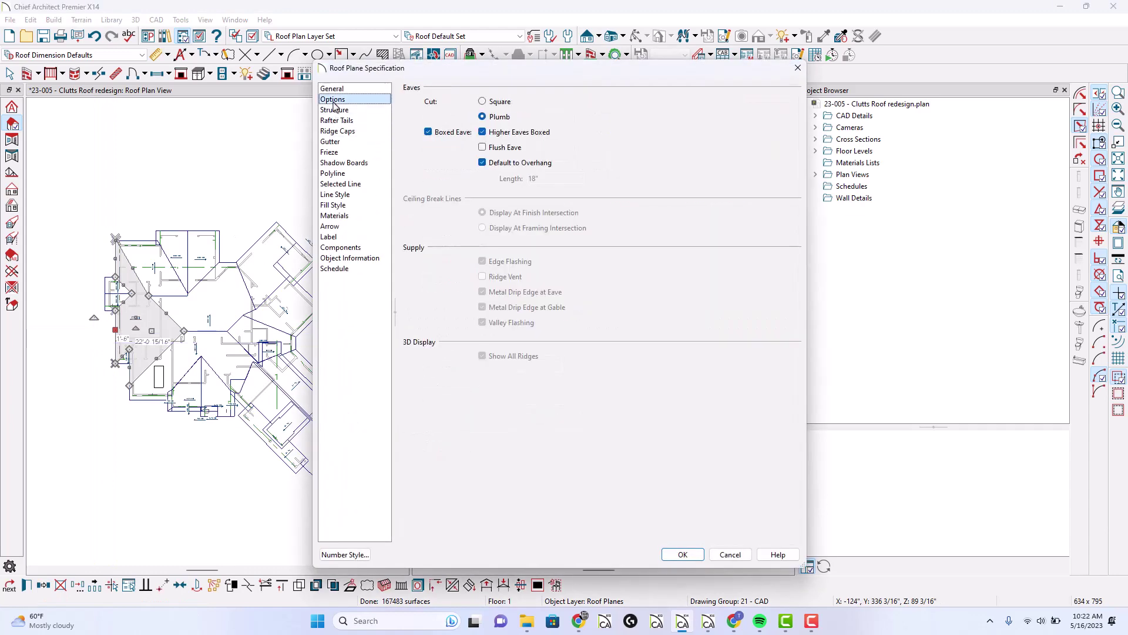
pyautogui.click(332, 89)
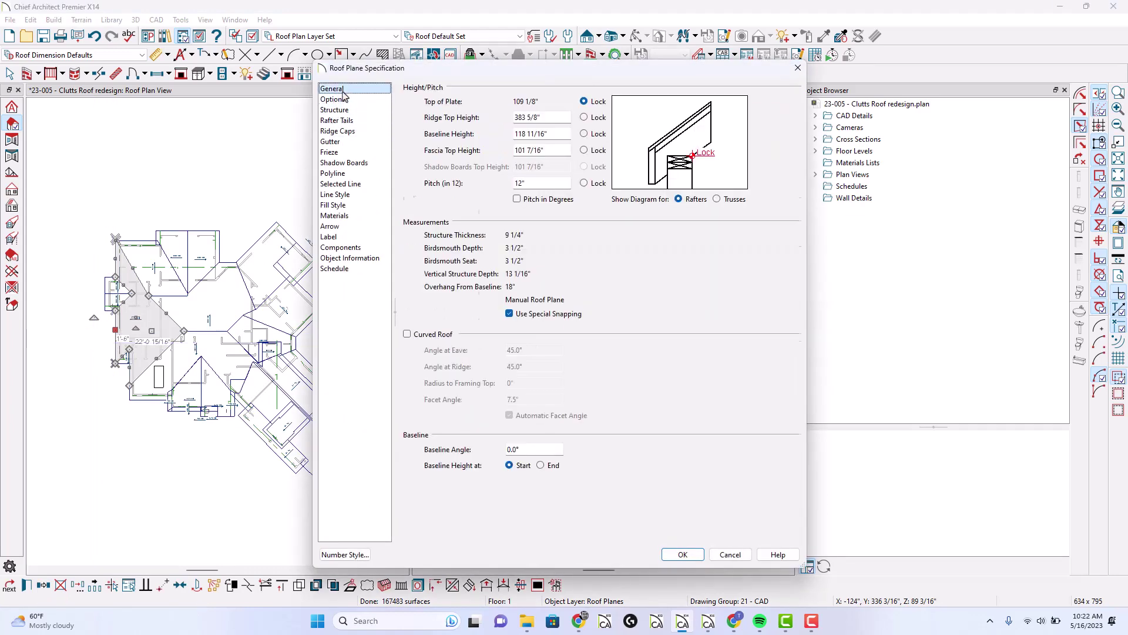
pyautogui.press('Escape')
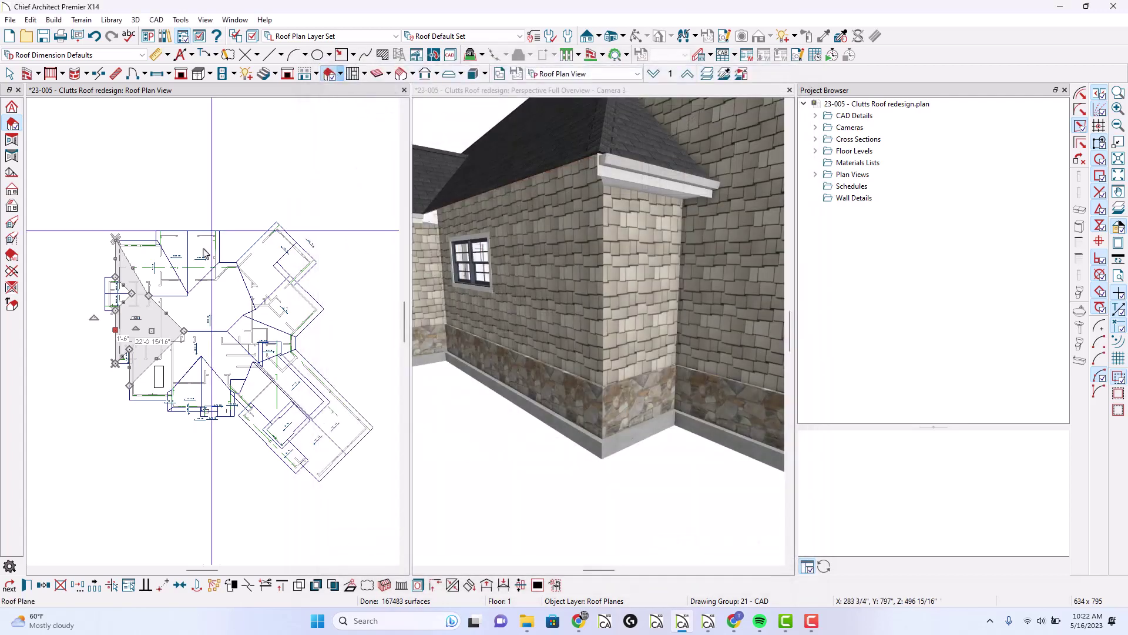
# Select all roof planes of the house in plan and check their shared general specification settings
pyautogui.press('Escape')
pyautogui.keyDown('shift'); pyautogui.moveTo(382, 484); pyautogui.dragTo(5, 180); pyautogui.keyUp('shift')
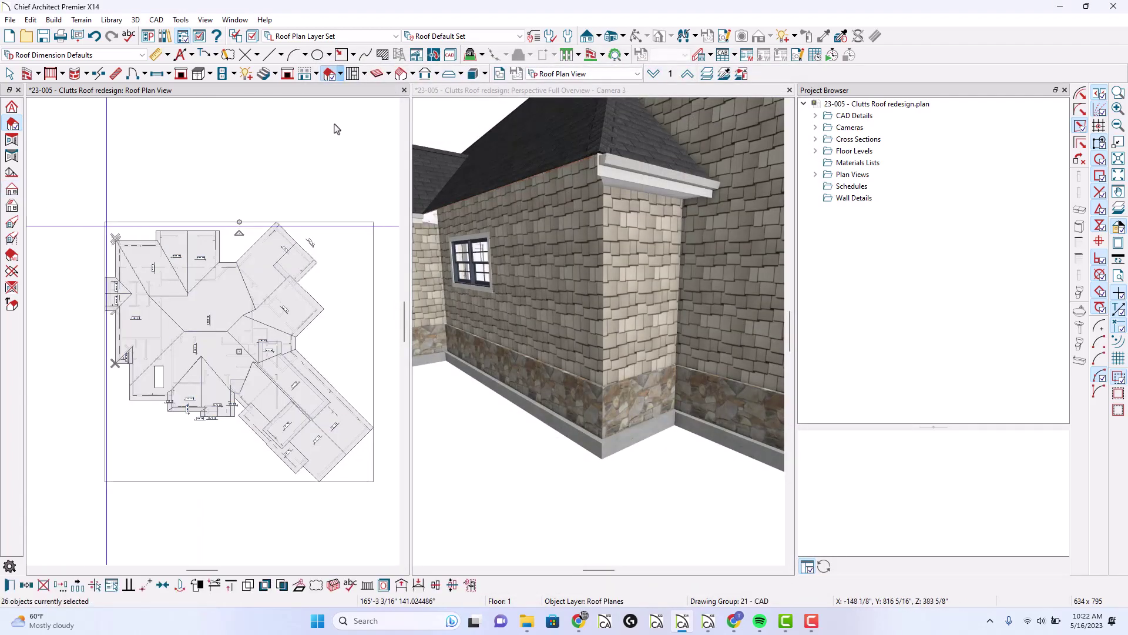
pyautogui.hotkey('ctrl', 'e')
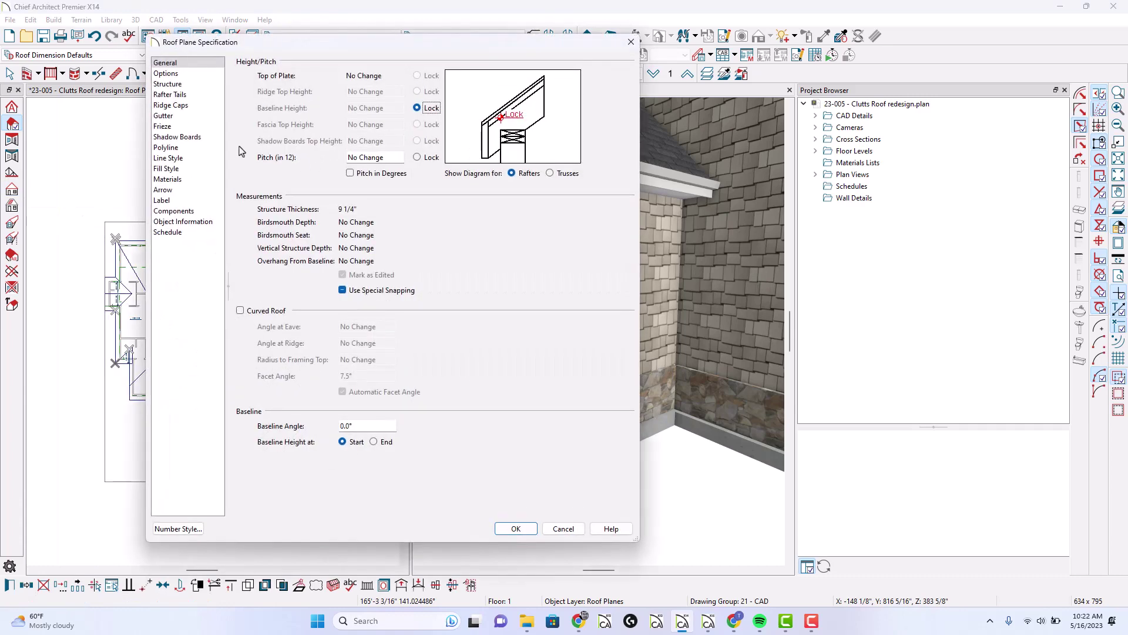
pyautogui.press('Return')
# Check the height, pitch and special snapping settings of the large side roof plane
pyautogui.click(115, 346)
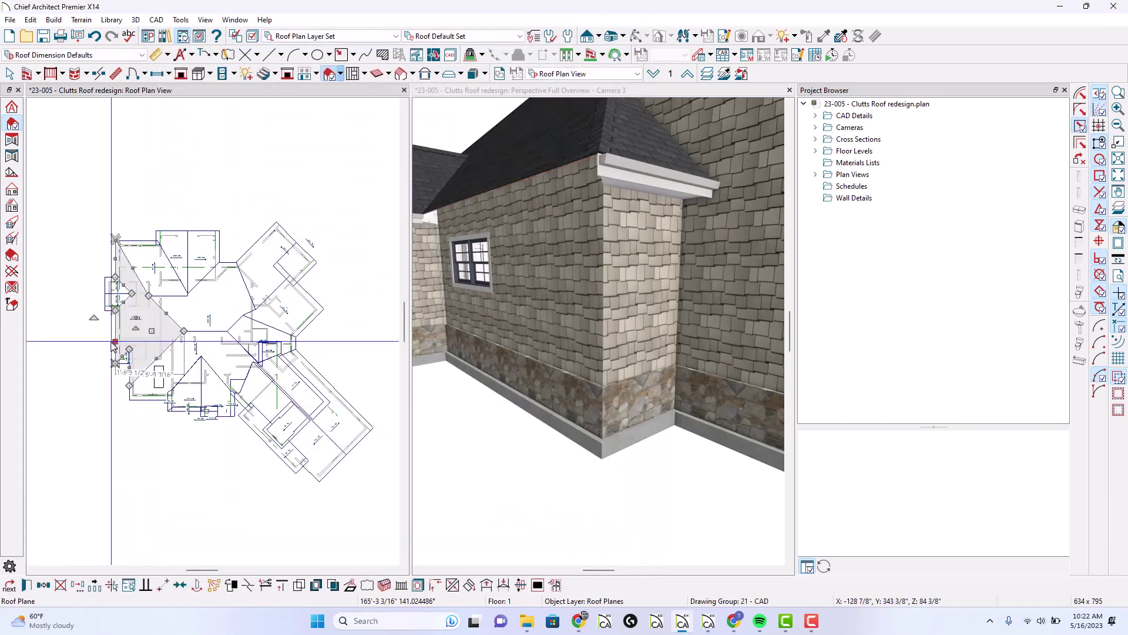
pyautogui.press('Return')
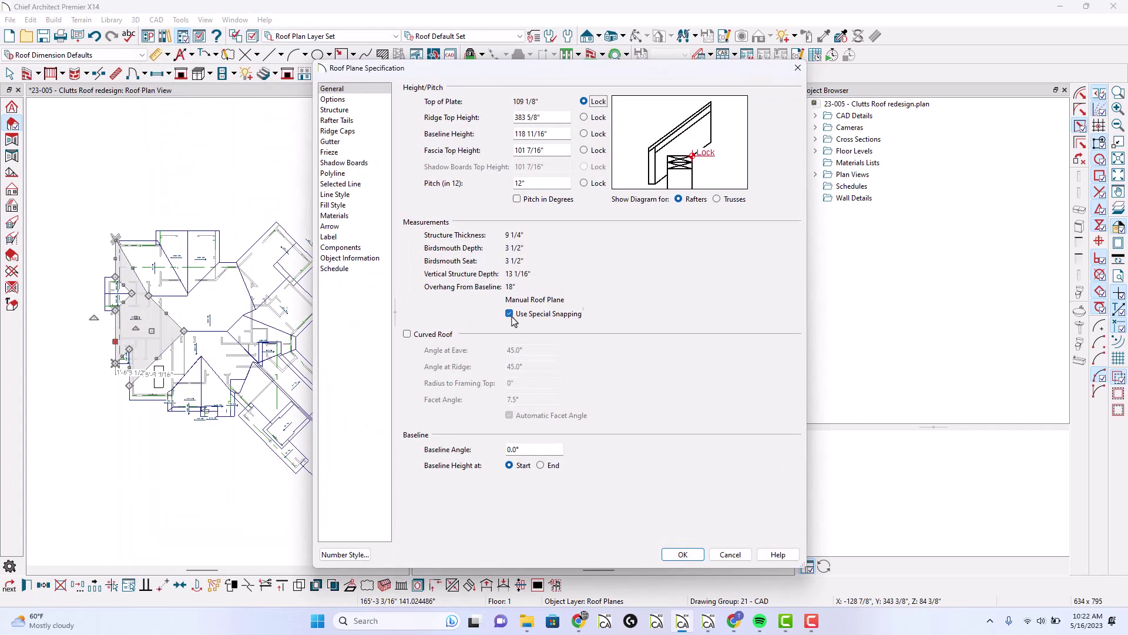
pyautogui.press('Return')
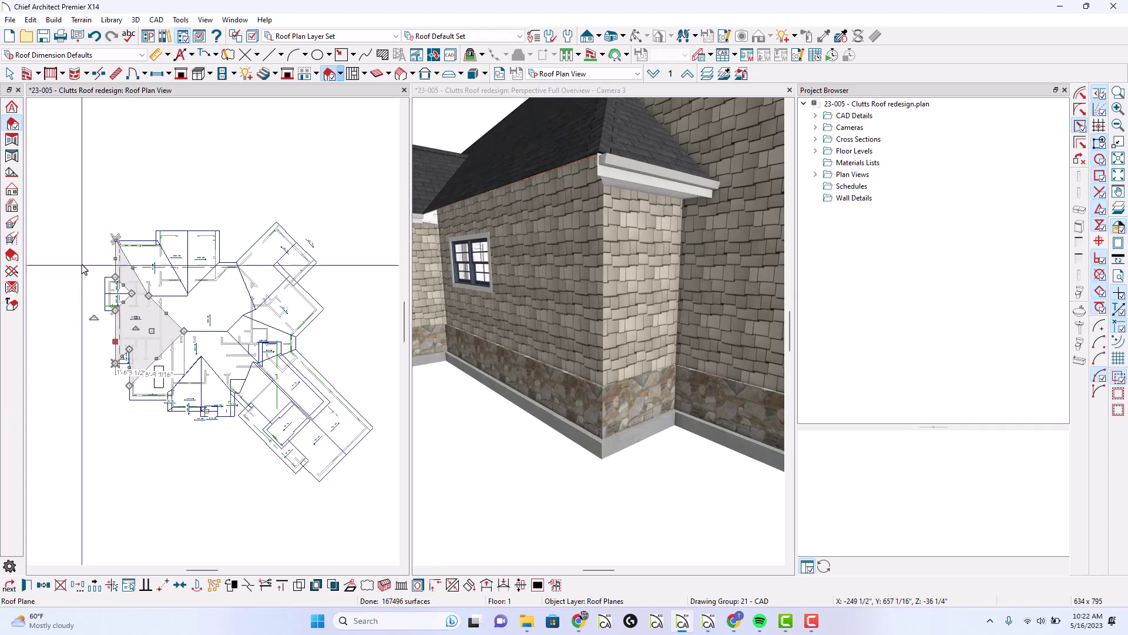
# Delete the large side roof plane between the triangular corner plane and the upper hip plane
pyautogui.scroll(4, 96, 267)
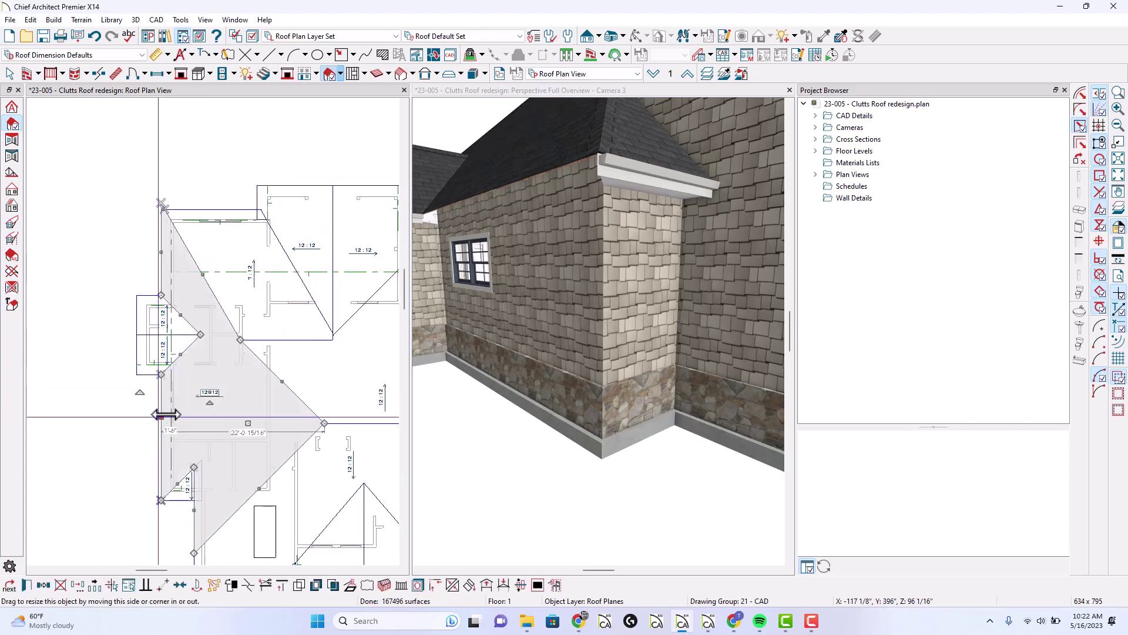
pyautogui.press('Delete')
# Set the Build Roof eave defaults to boxed eaves with Higher Eaves Boxed enabled, without building automatic roof planes
pyautogui.click(287, 73)
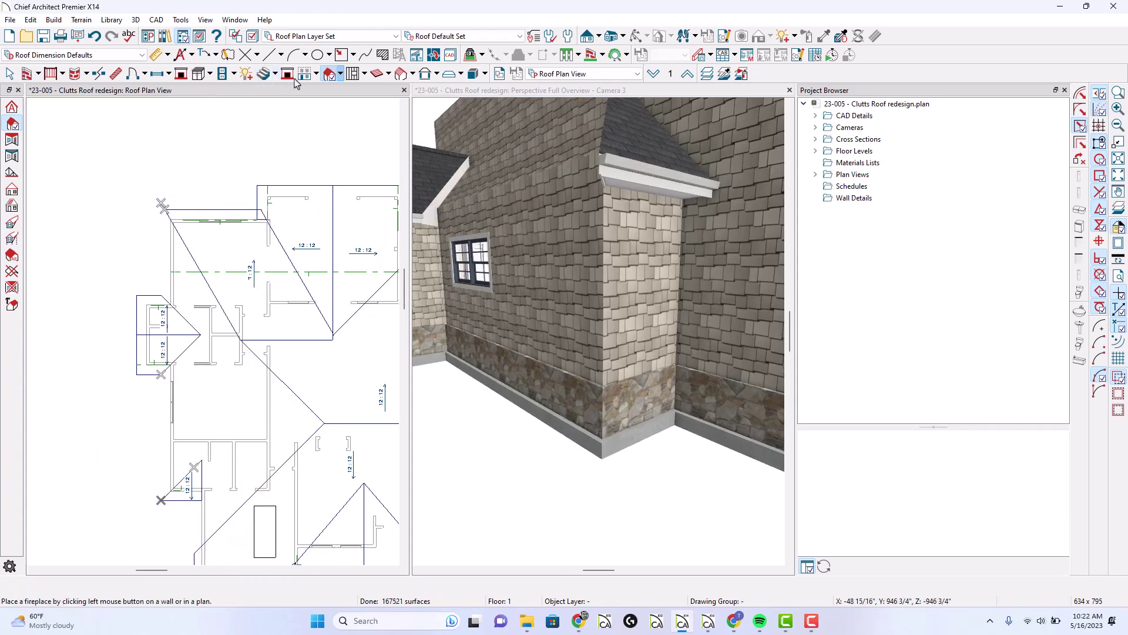
pyautogui.doubleClick(329, 76)
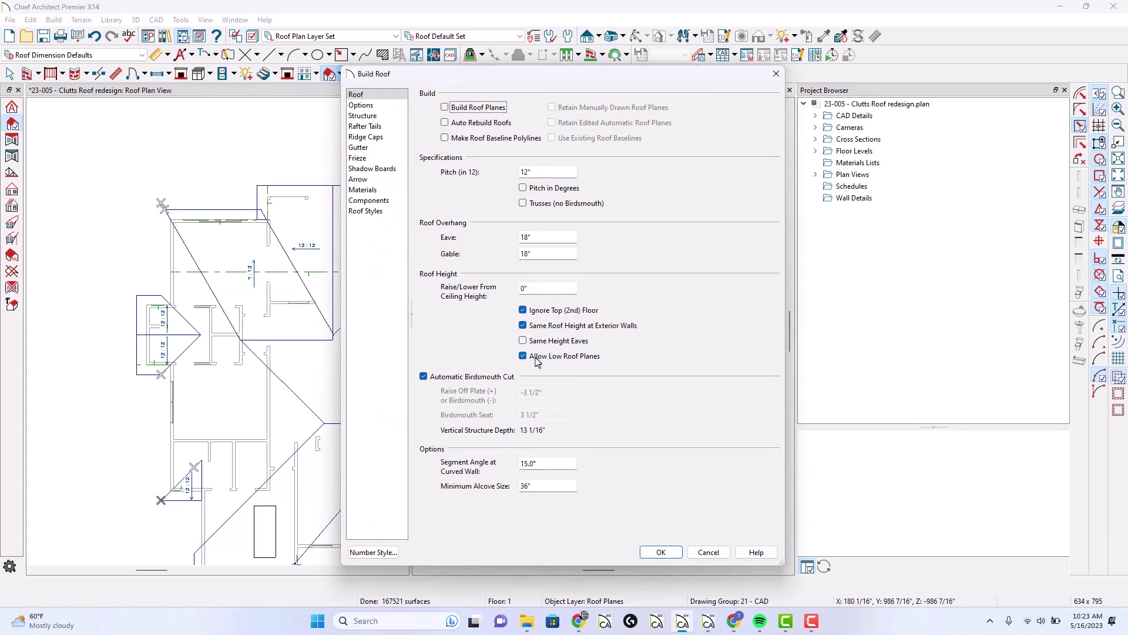
pyautogui.click(364, 106)
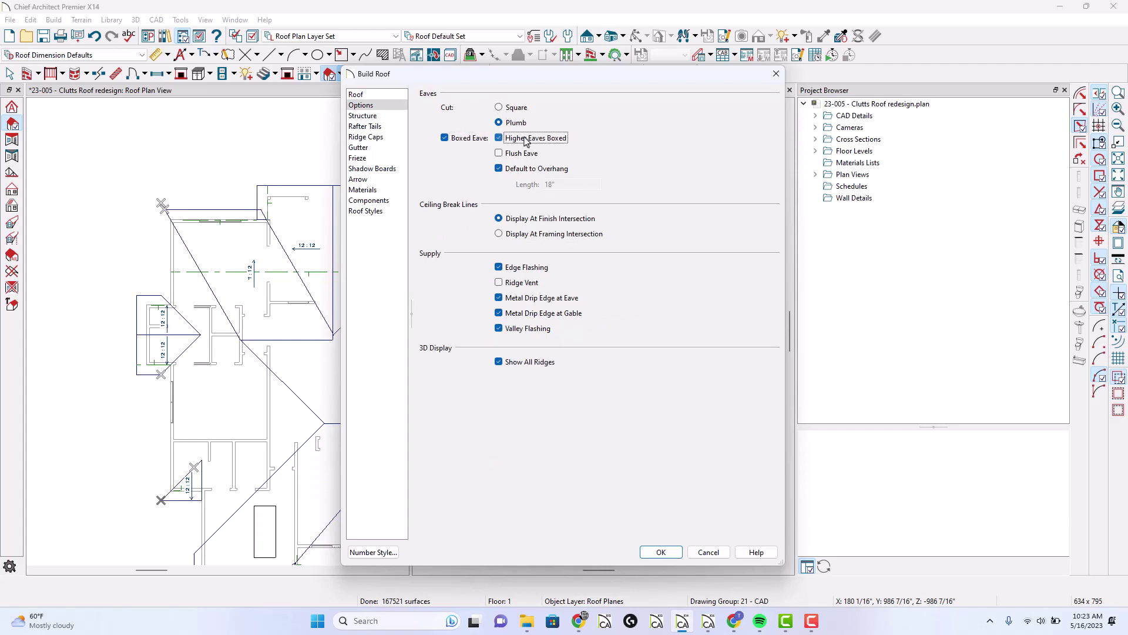
pyautogui.press('Return')
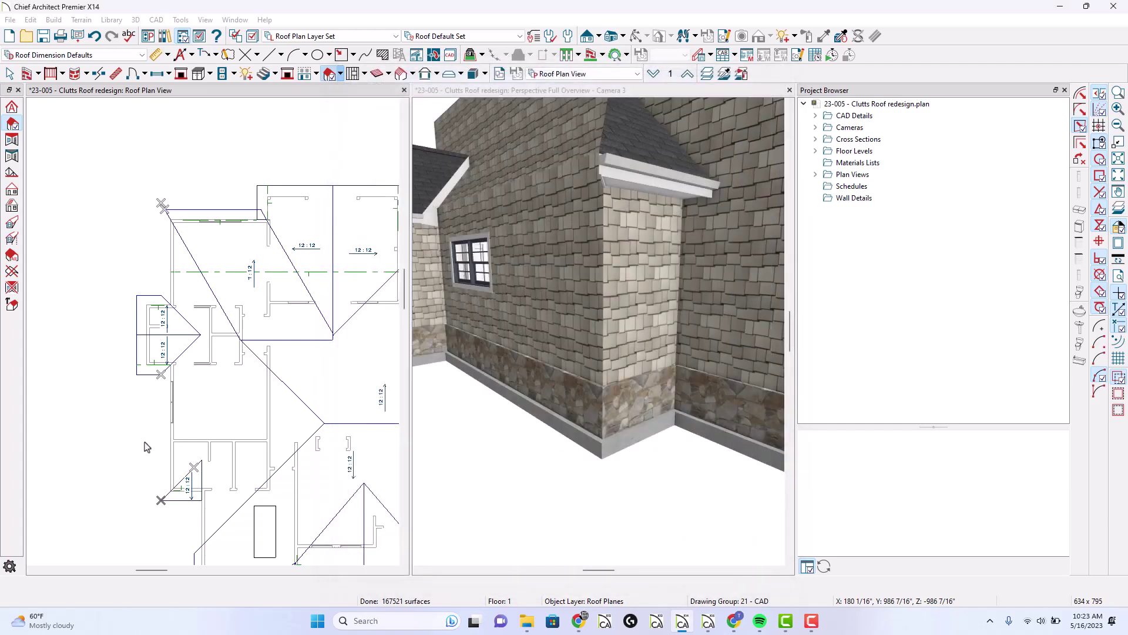
pyautogui.scroll(5, 154, 453)
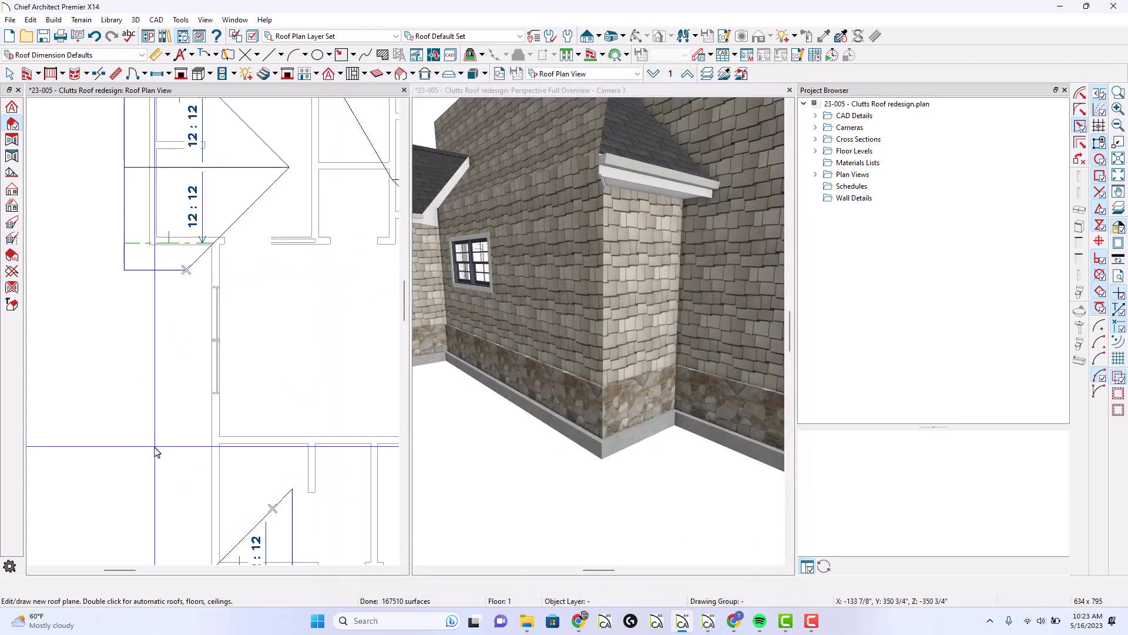
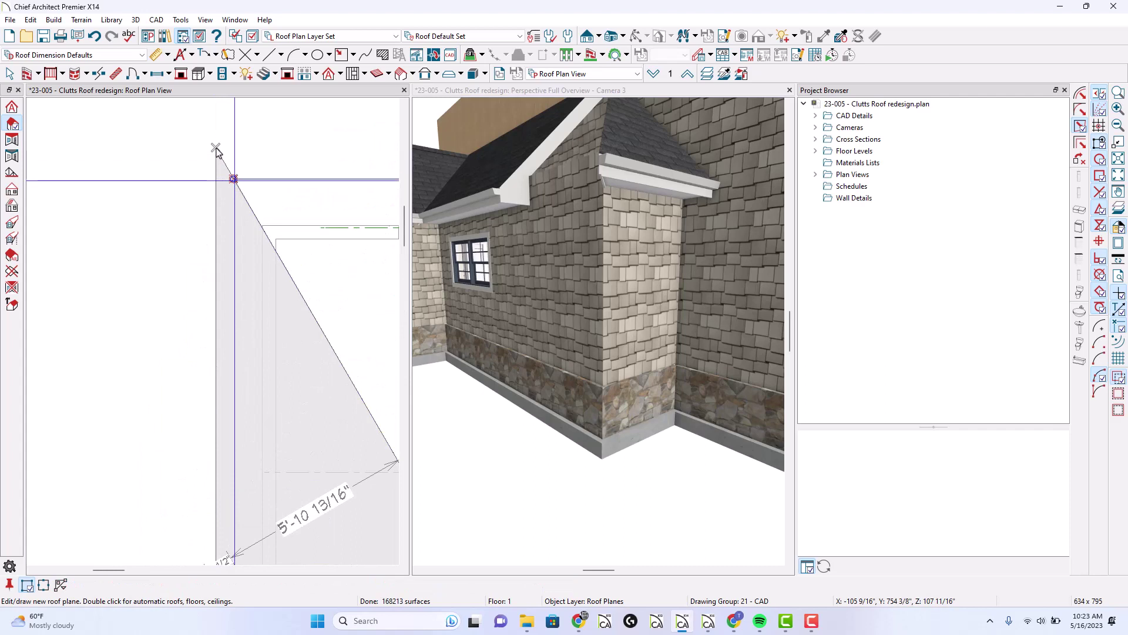
# Join the ends of the new side roof plane to the 7:12 hip plane and the triangular corner plane
pyautogui.click(218, 147)
pyautogui.moveTo(215, 171); pyautogui.dragTo(210, 177)
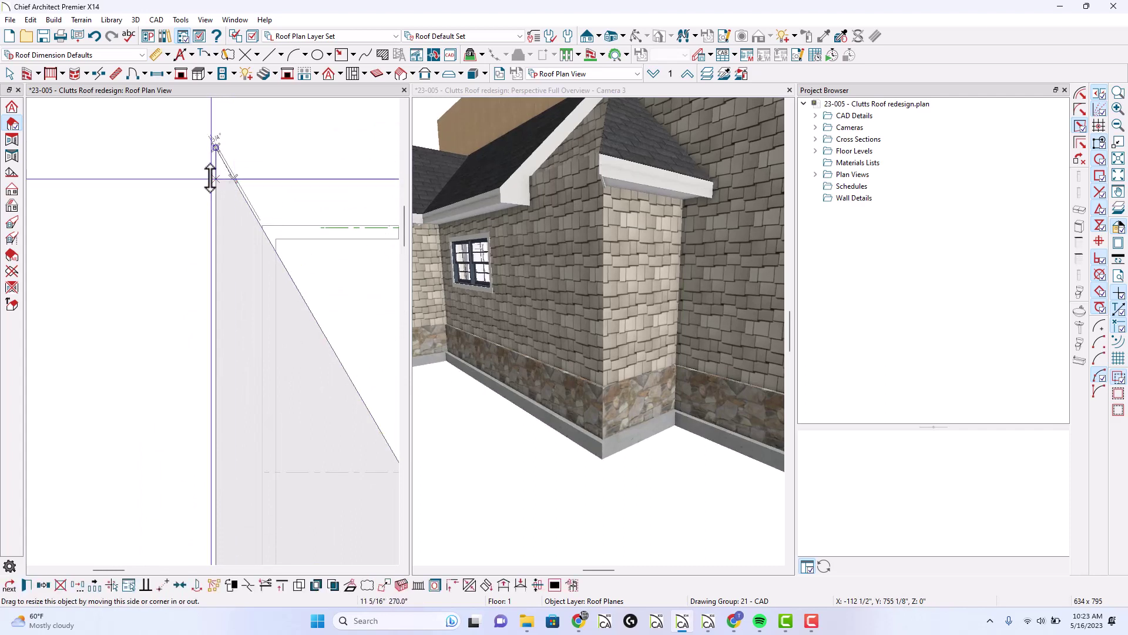
pyautogui.scroll(-2, 210, 178)
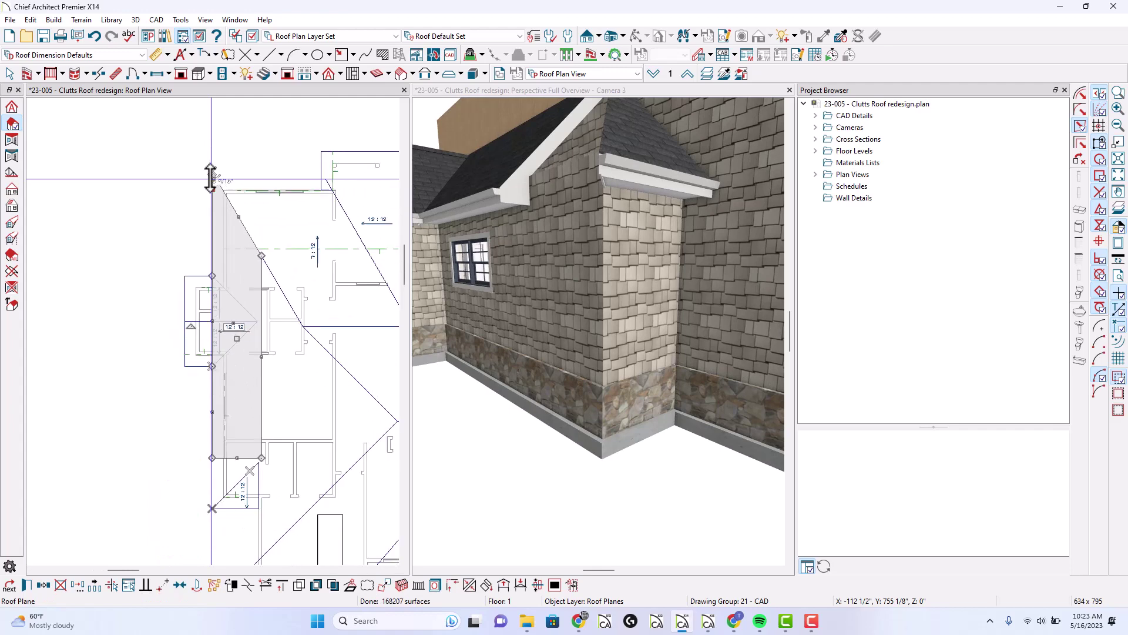
pyautogui.moveTo(238, 459); pyautogui.dragTo(241, 483)
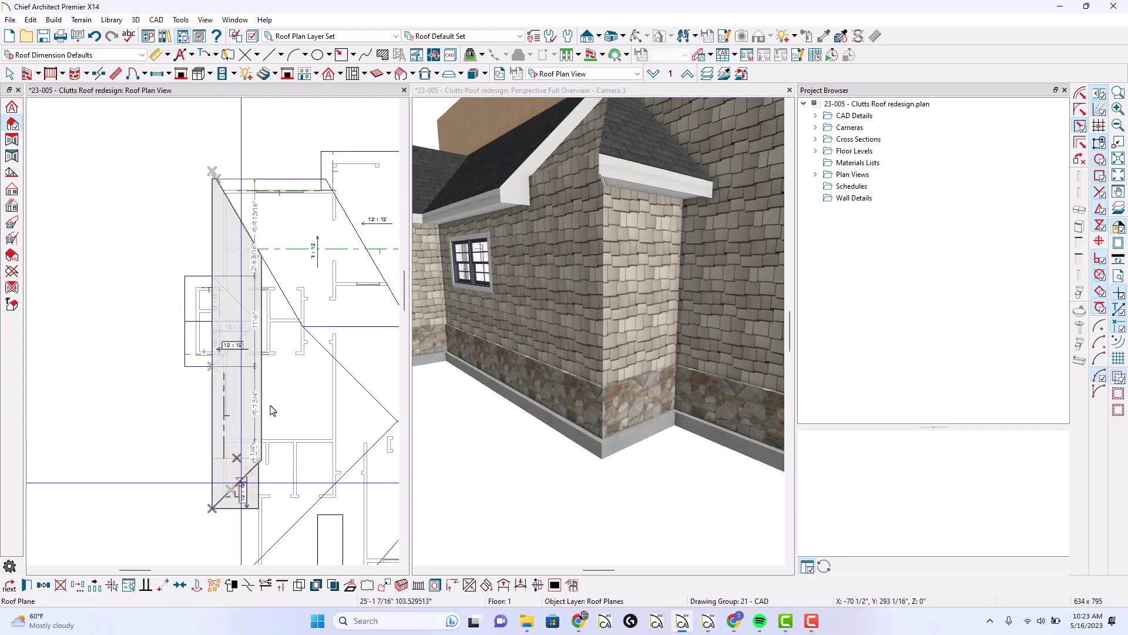
# Extend the side plane's ridge edge inward, then break its hip edge at the 7:12 plane's corner and align the new segment with the main hip
pyautogui.moveTo(261, 361); pyautogui.dragTo(318, 395)
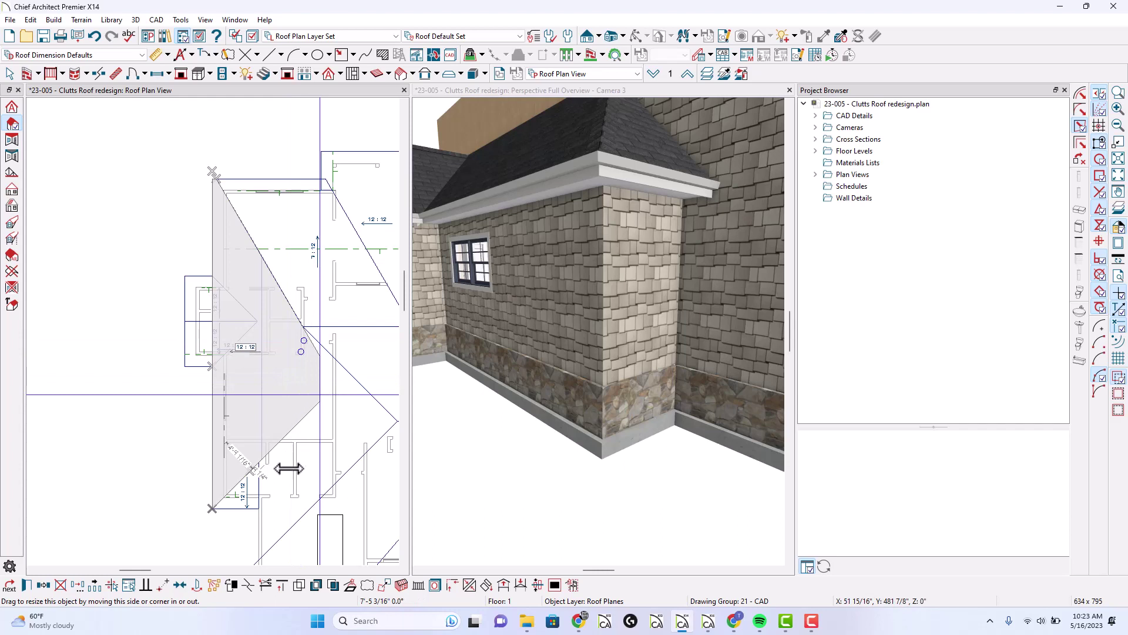
pyautogui.scroll(-2, 267, 378)
pyautogui.scroll(2, 271, 436)
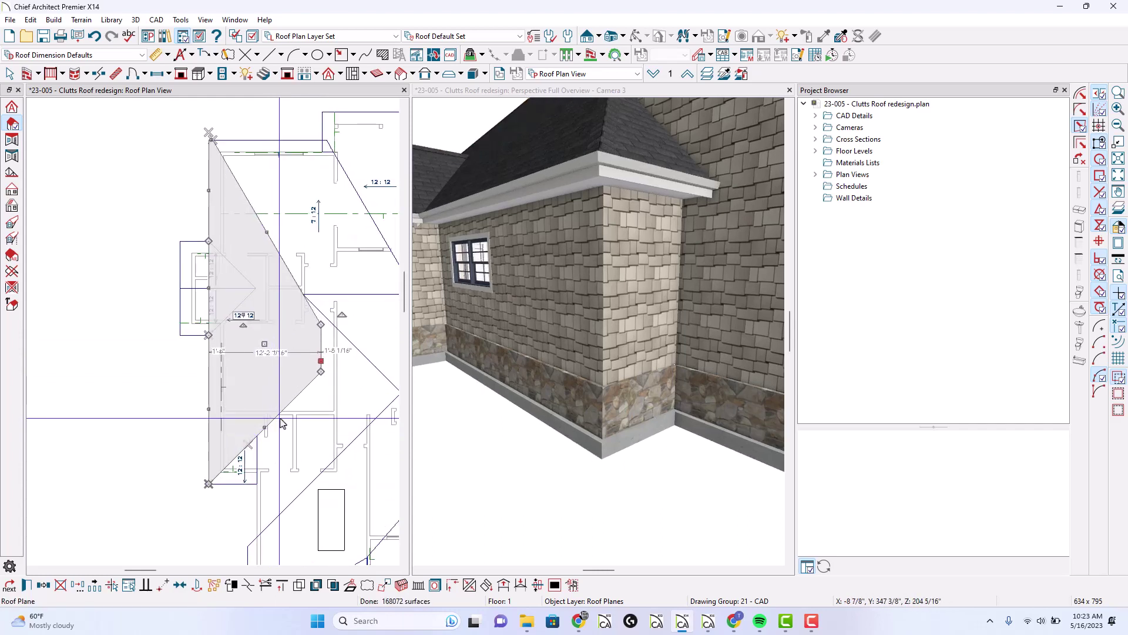
pyautogui.press('3')
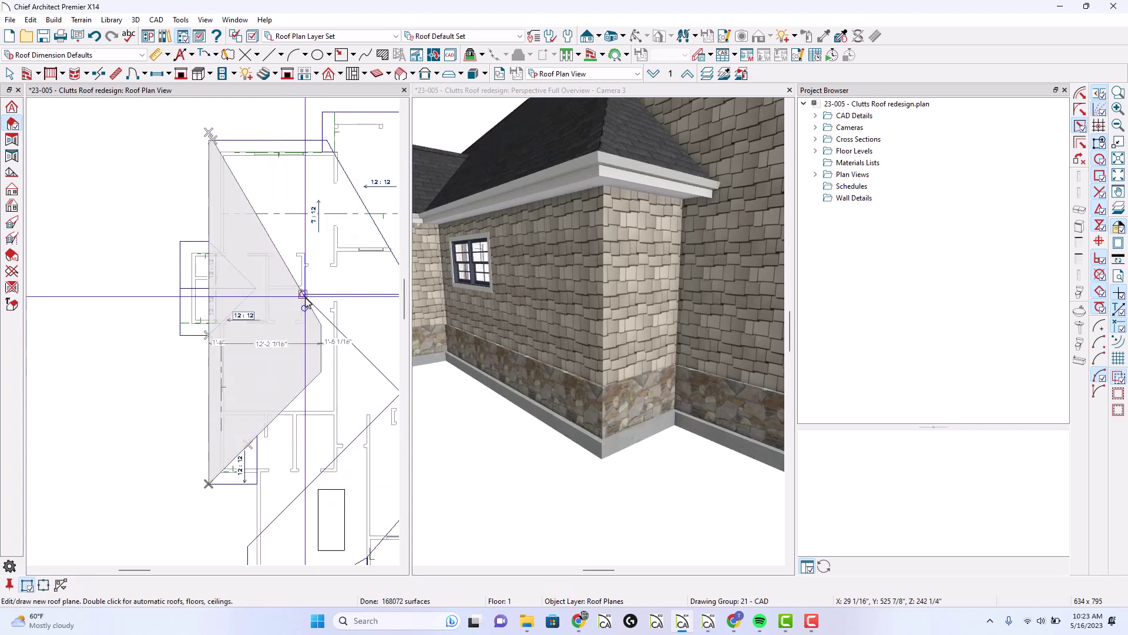
pyautogui.click(316, 326)
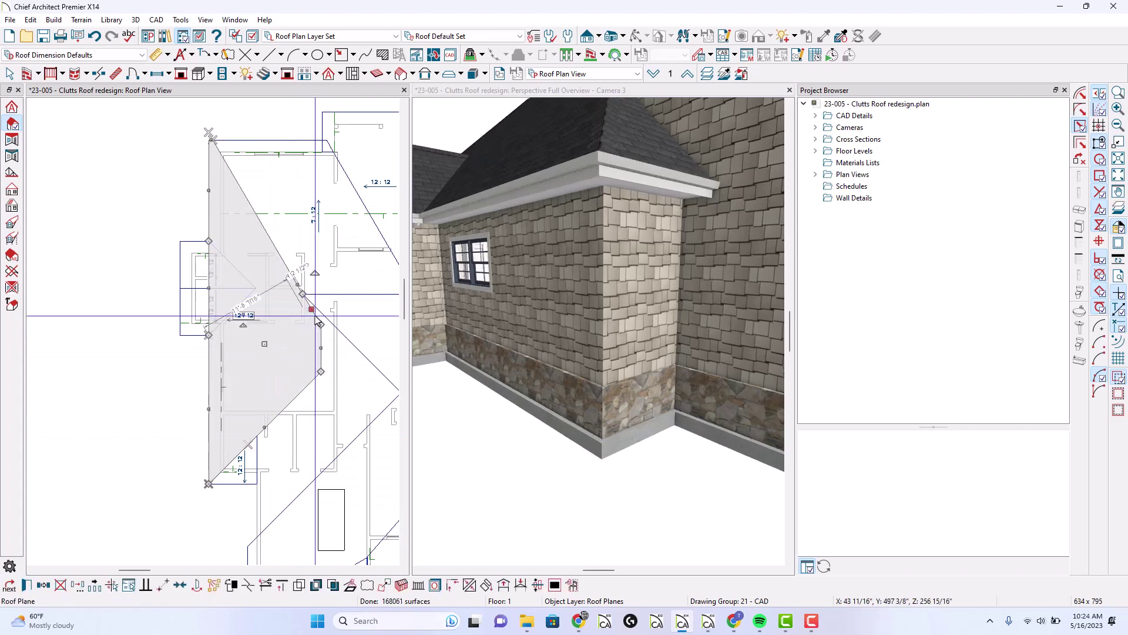
pyautogui.moveTo(317, 314); pyautogui.dragTo(333, 321)
pyautogui.scroll(-2, 264, 435)
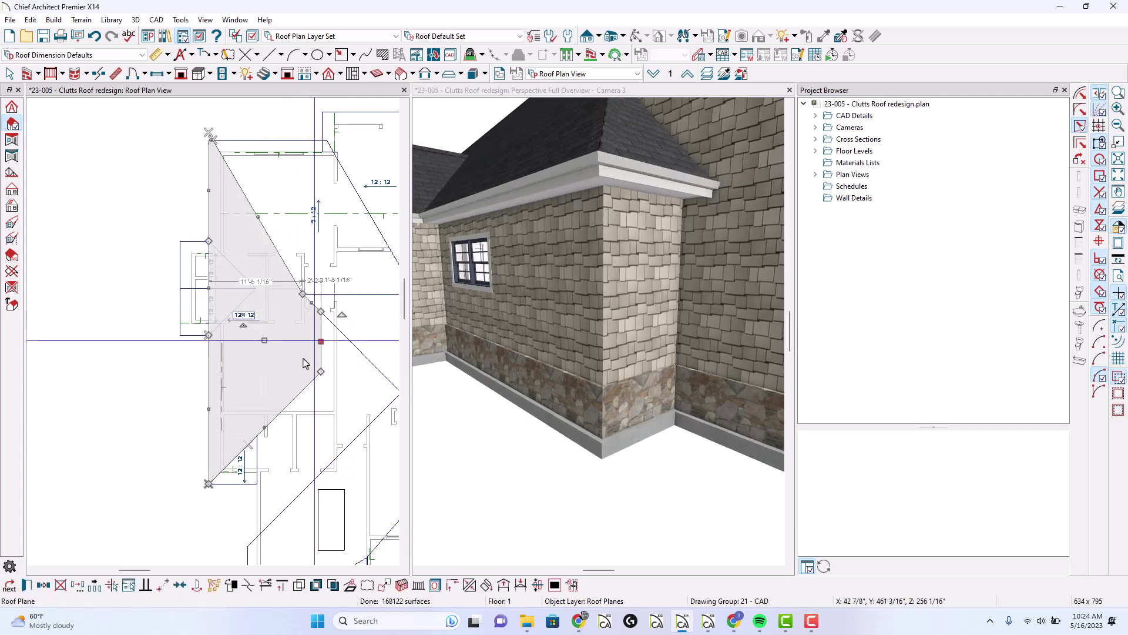
pyautogui.scroll(3, 260, 470)
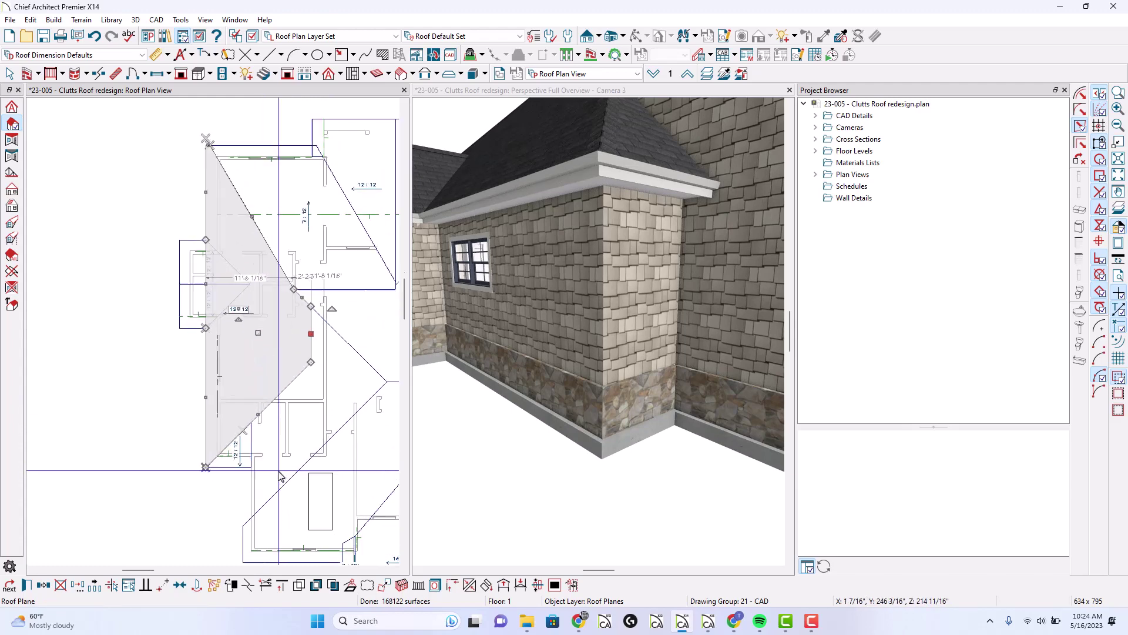
# Break the side plane's lower edge at the triangular corner plane and join it to both main hip lines up to the ridge point
pyautogui.press('3')
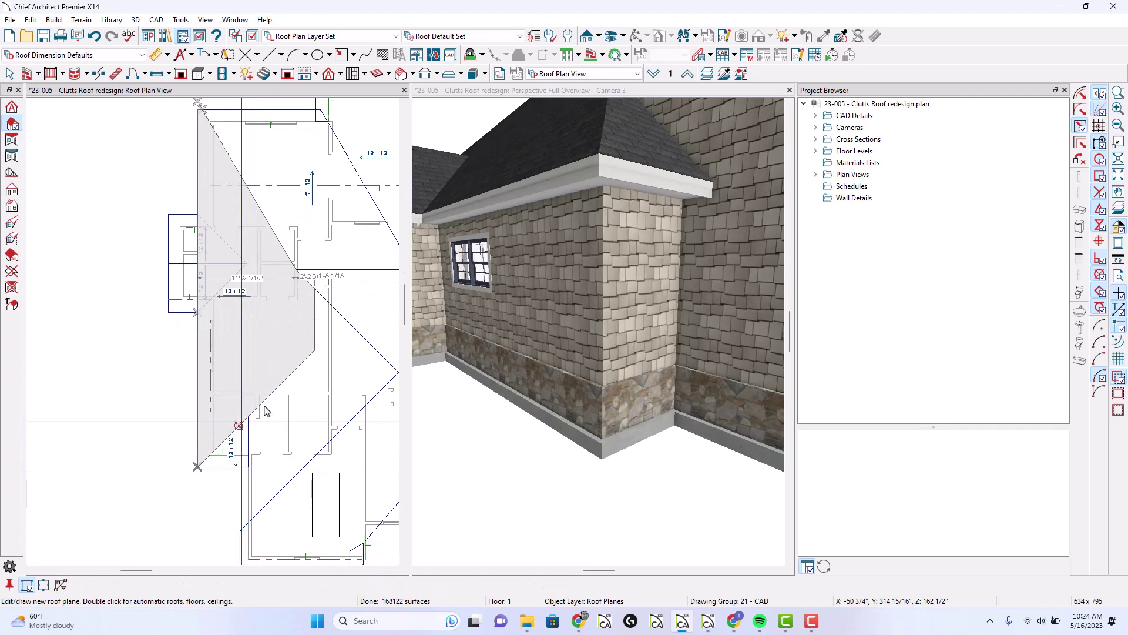
pyautogui.click(240, 425)
pyautogui.moveTo(240, 424); pyautogui.dragTo(283, 497)
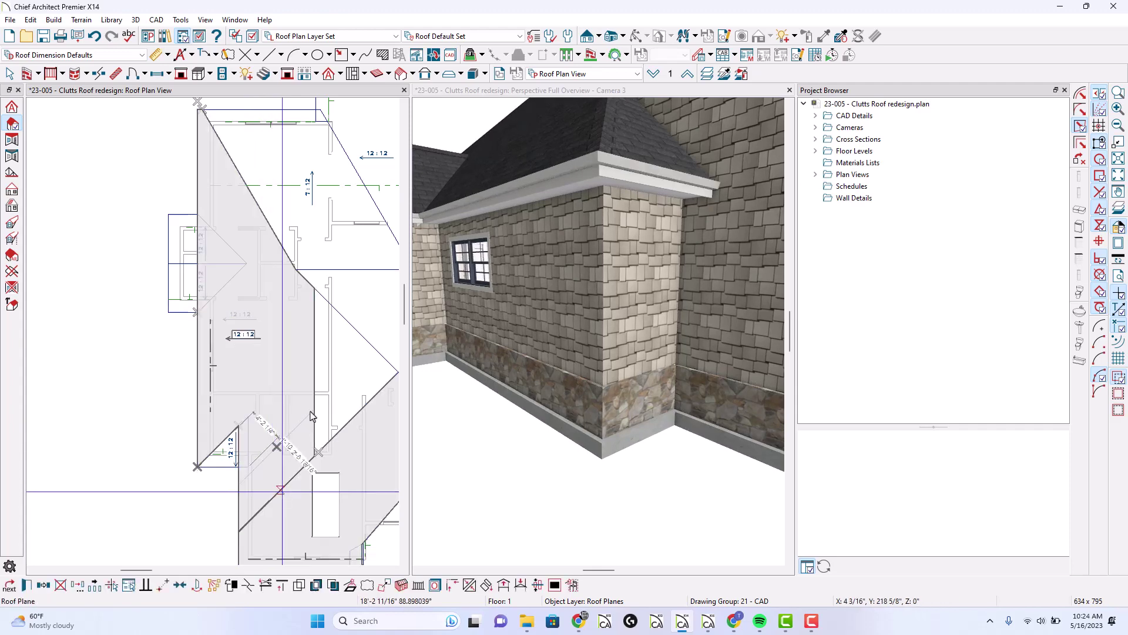
pyautogui.moveTo(312, 416); pyautogui.dragTo(315, 413)
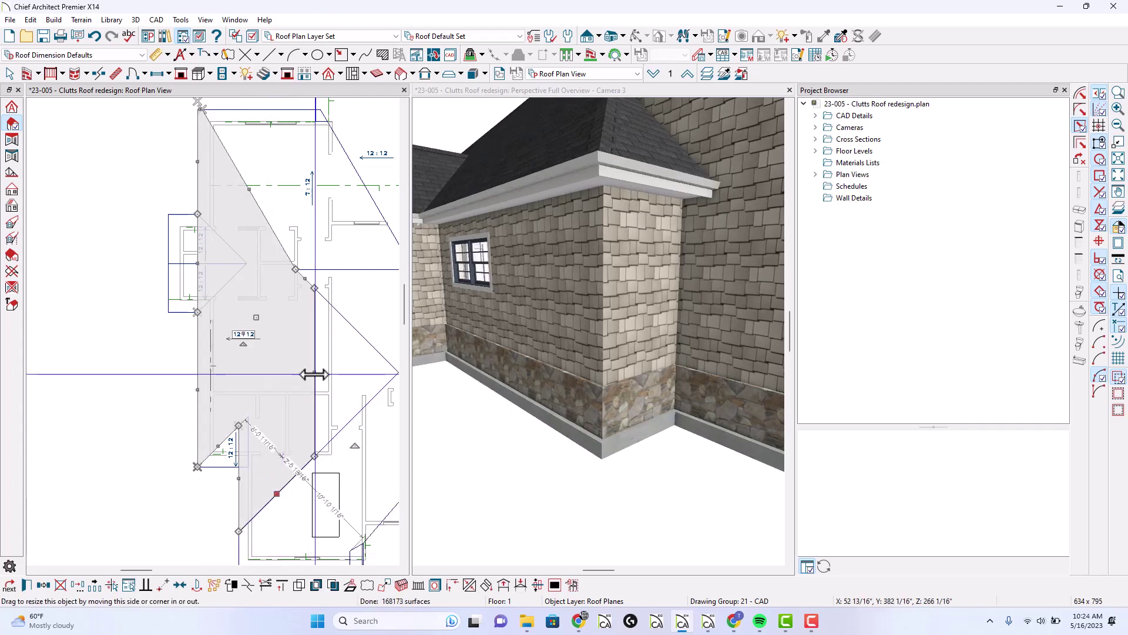
pyautogui.moveTo(315, 374); pyautogui.dragTo(368, 349)
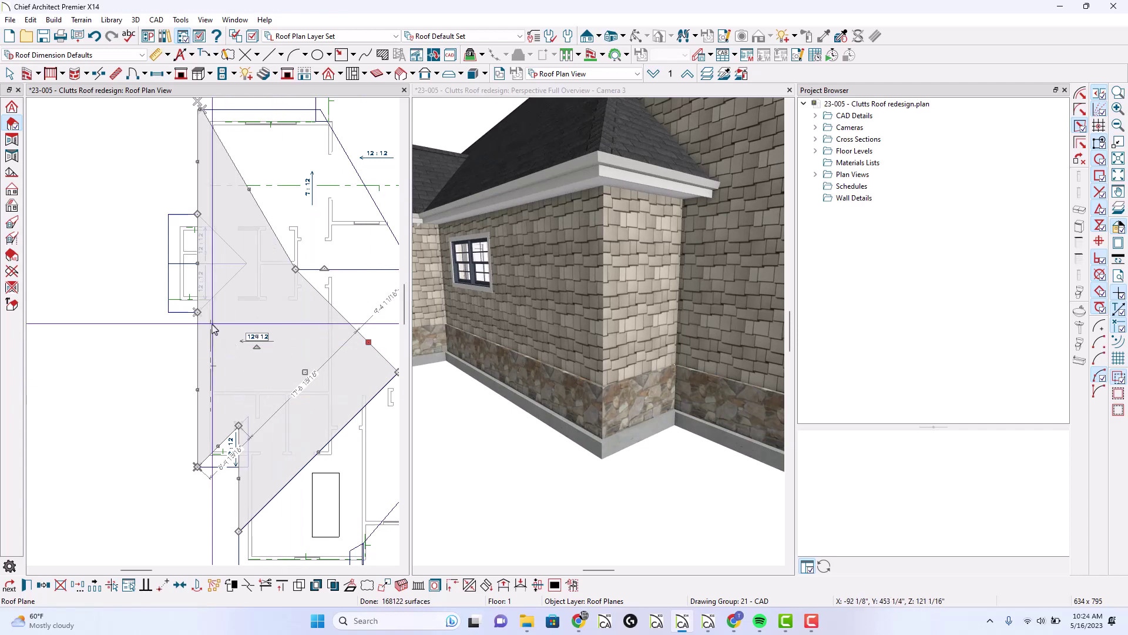
# Break the side plane's eave at the small bump-out gable and join the edges to both gable roof planes, forming the valleys
pyautogui.scroll(2, 191, 227)
pyautogui.click(201, 279)
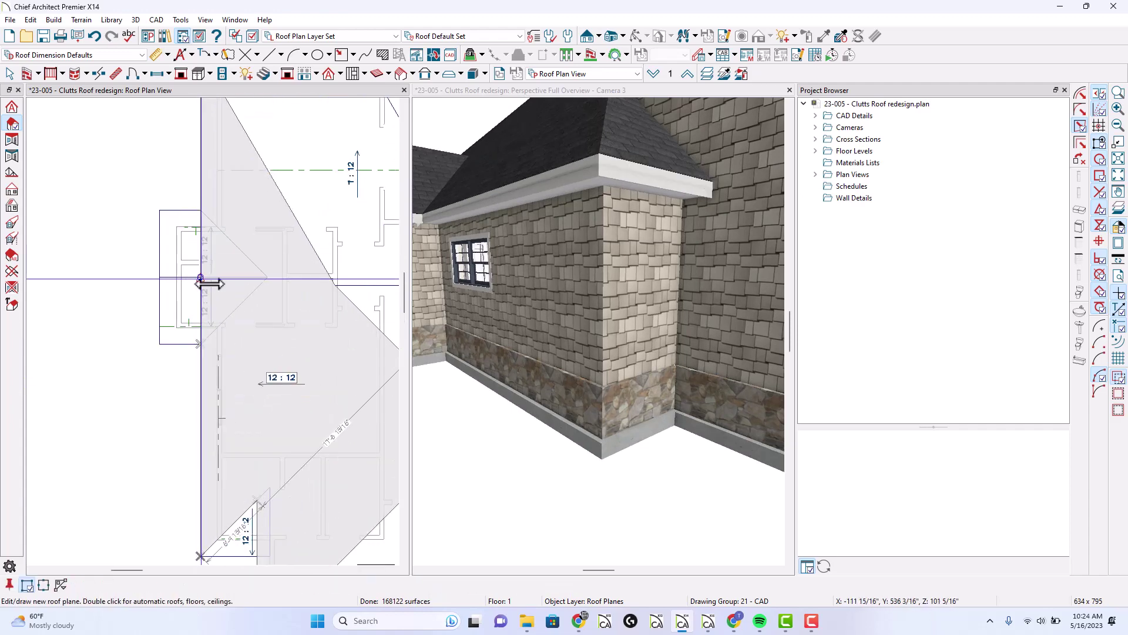
pyautogui.click(201, 280)
pyautogui.moveTo(198, 278); pyautogui.dragTo(267, 277)
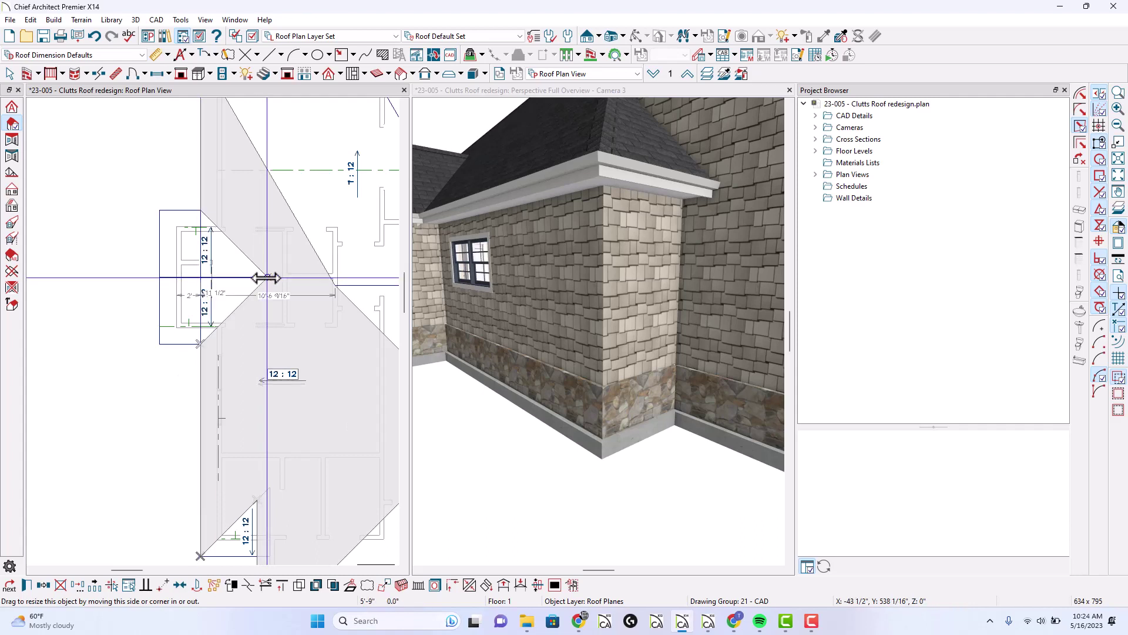
pyautogui.scroll(-2, 263, 355)
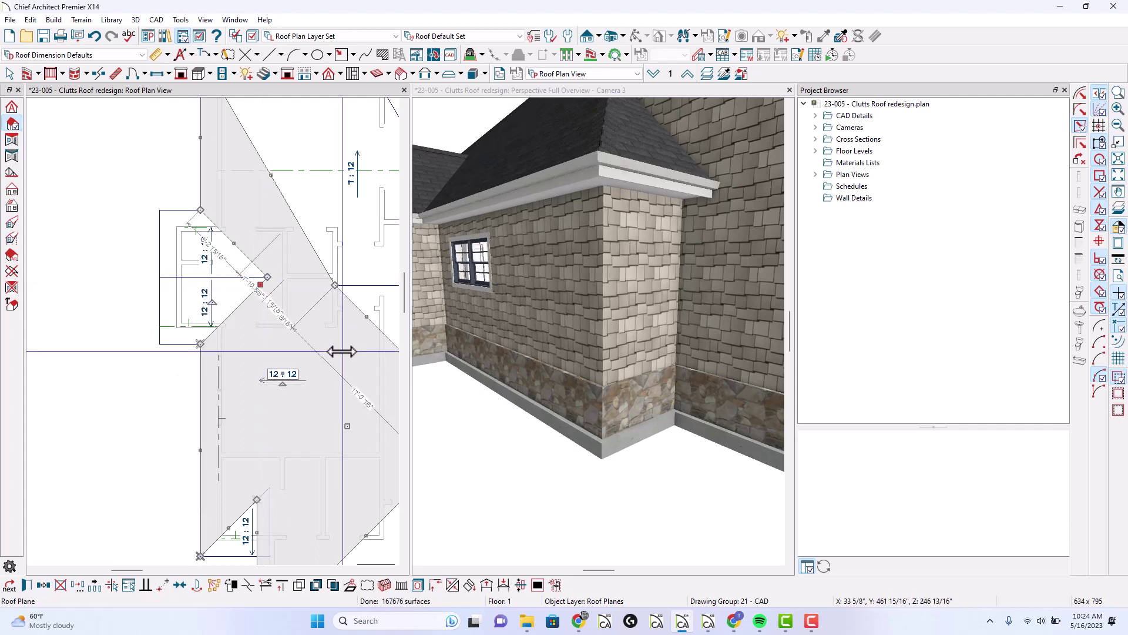
pyautogui.press('Escape')
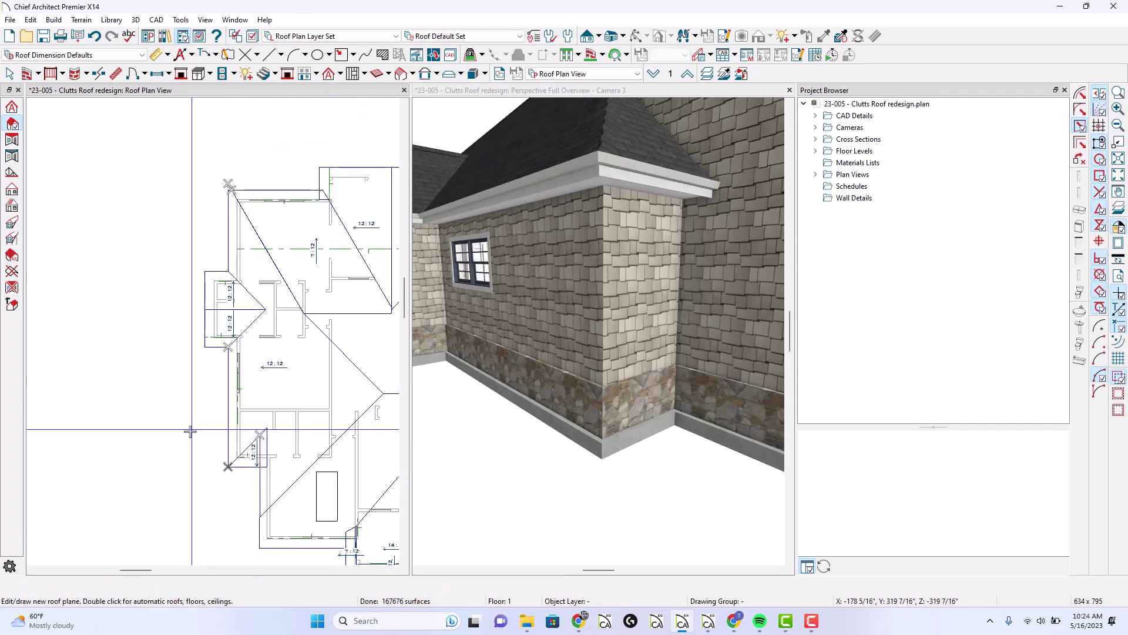
# Enable Higher Eaves Boxed for the 7:12 hip roof plane in the 3D view
pyautogui.scroll(-1, 164, 445)
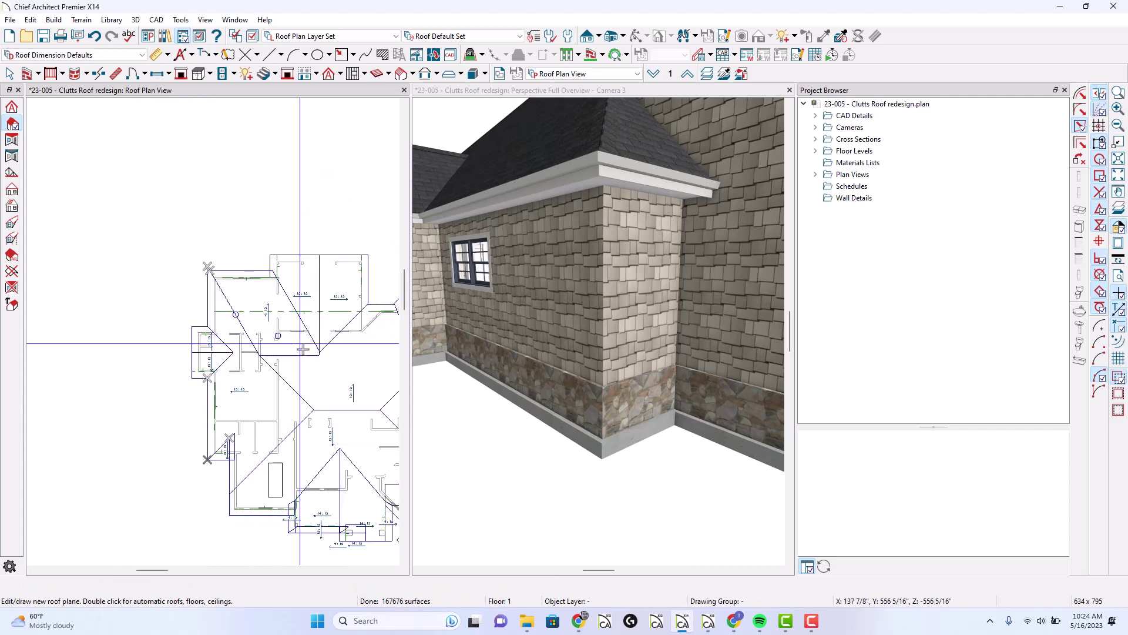
pyautogui.scroll(2, 314, 382)
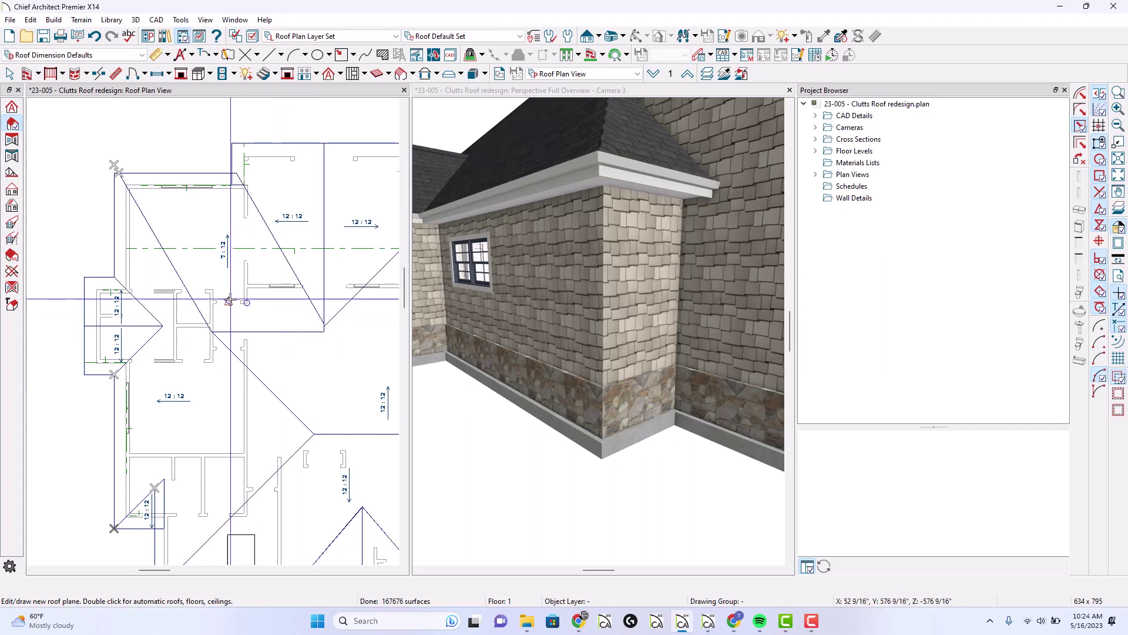
pyautogui.scroll(-1, 232, 298)
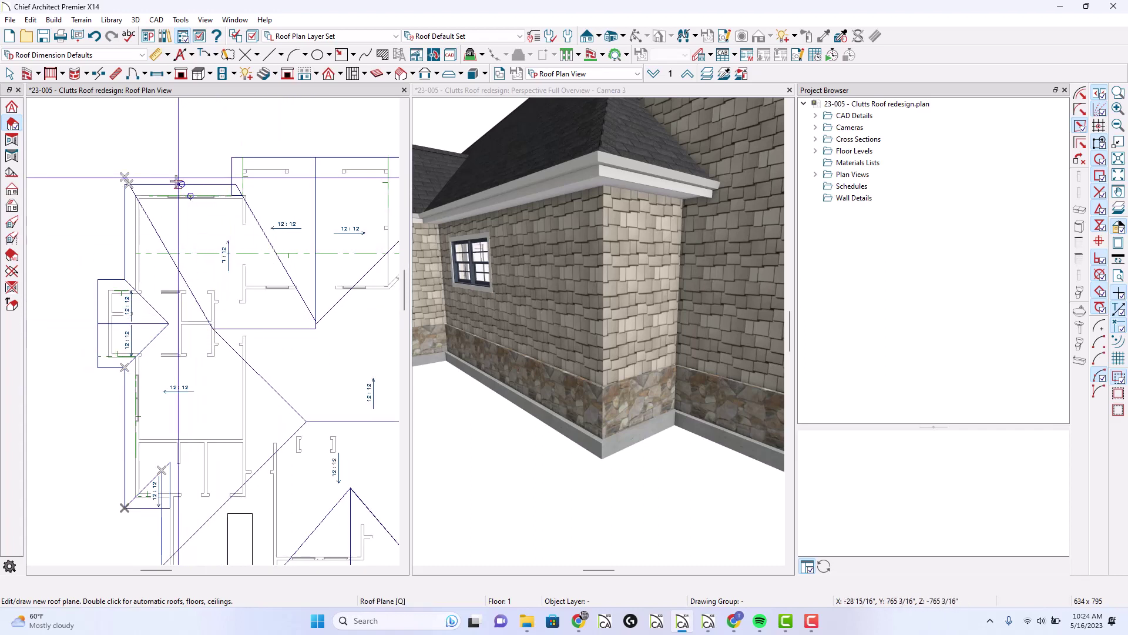
pyautogui.click(115, 495)
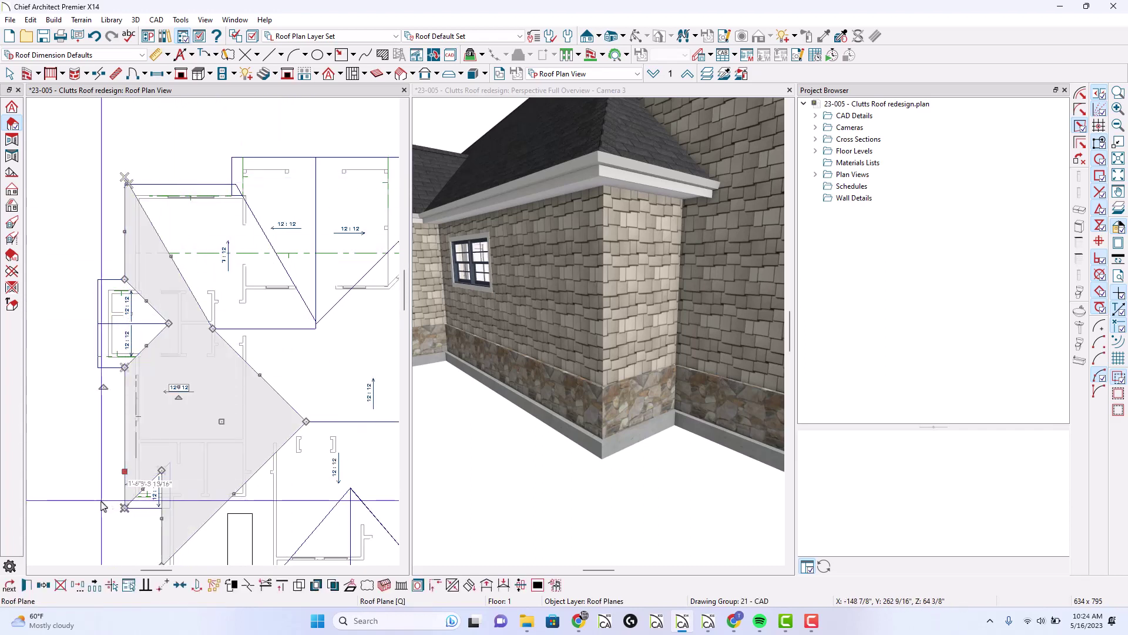
pyautogui.click(478, 159)
pyautogui.moveTo(478, 160); pyautogui.dragTo(756, 360)
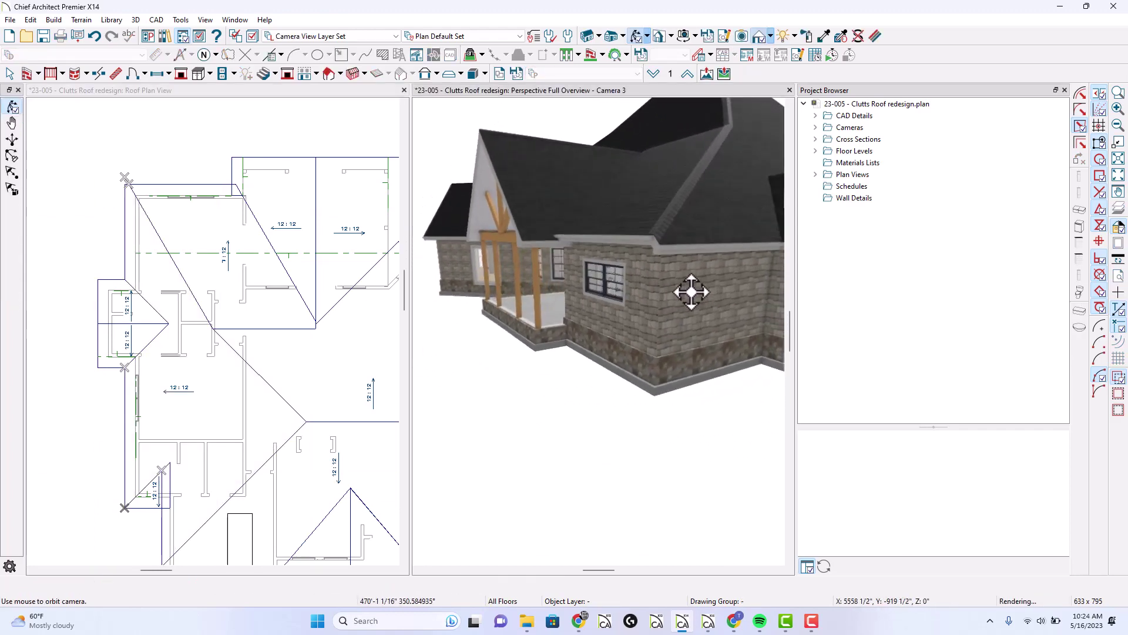
pyautogui.click(625, 219)
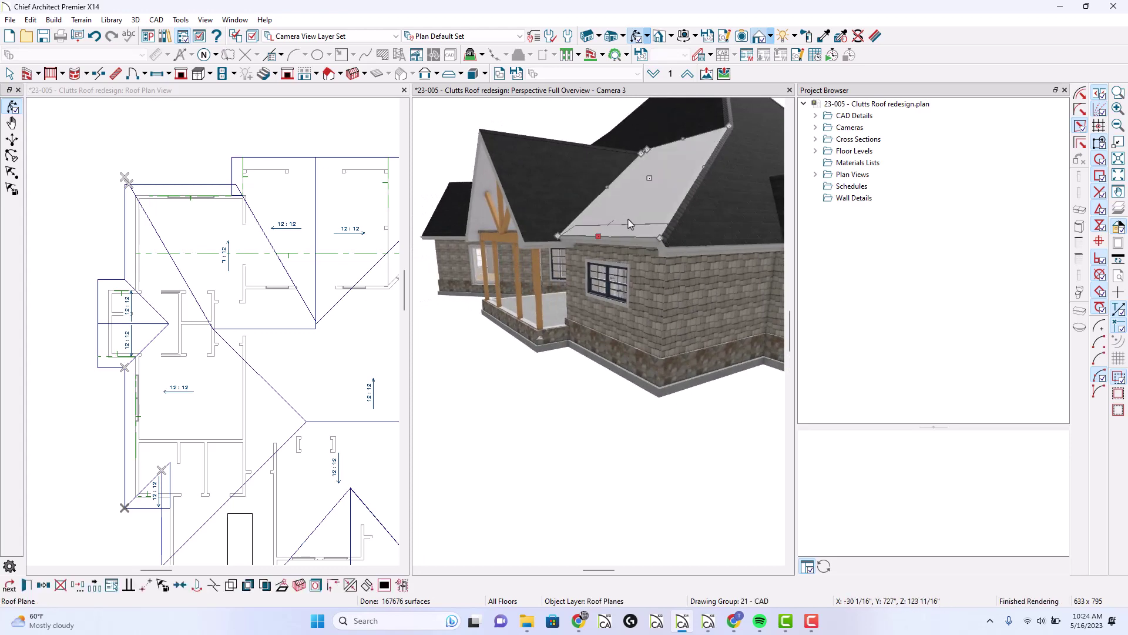
pyautogui.doubleClick(628, 223)
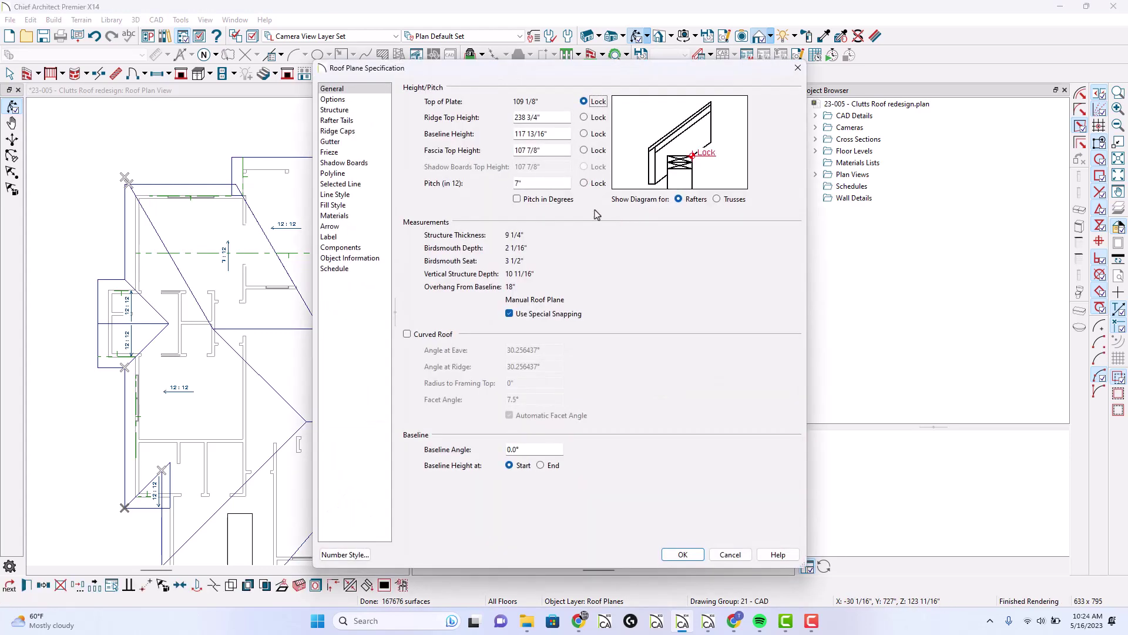
pyautogui.click(333, 100)
pyautogui.click(506, 135)
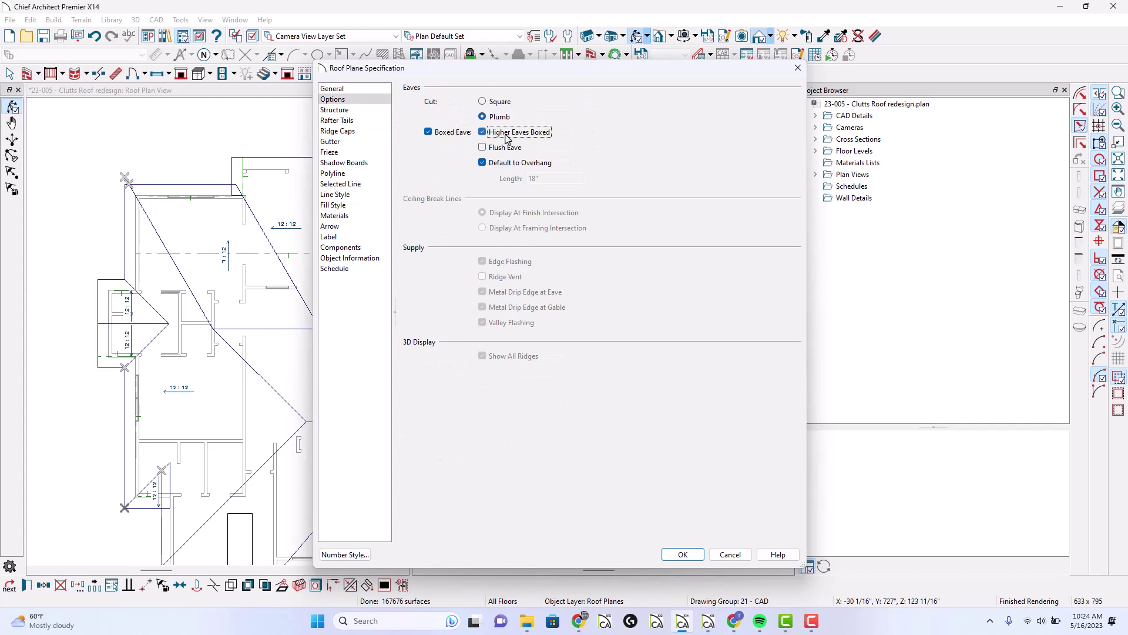
pyautogui.press('Return')
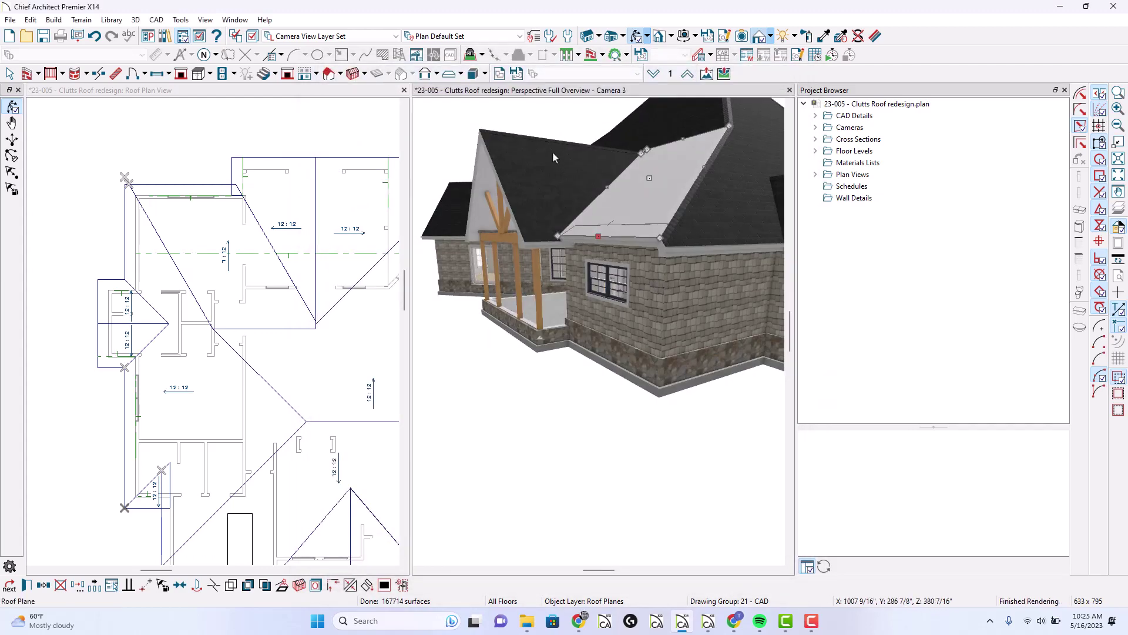
# Examine the rebuilt roof from several sides of the house in the 3D view
pyautogui.click(534, 127)
pyautogui.moveTo(534, 127); pyautogui.dragTo(611, 234)
pyautogui.moveTo(610, 233); pyautogui.dragTo(599, 395, button='middle')
pyautogui.click(600, 395)
pyautogui.moveTo(542, 303); pyautogui.dragTo(574, 327, button='middle')
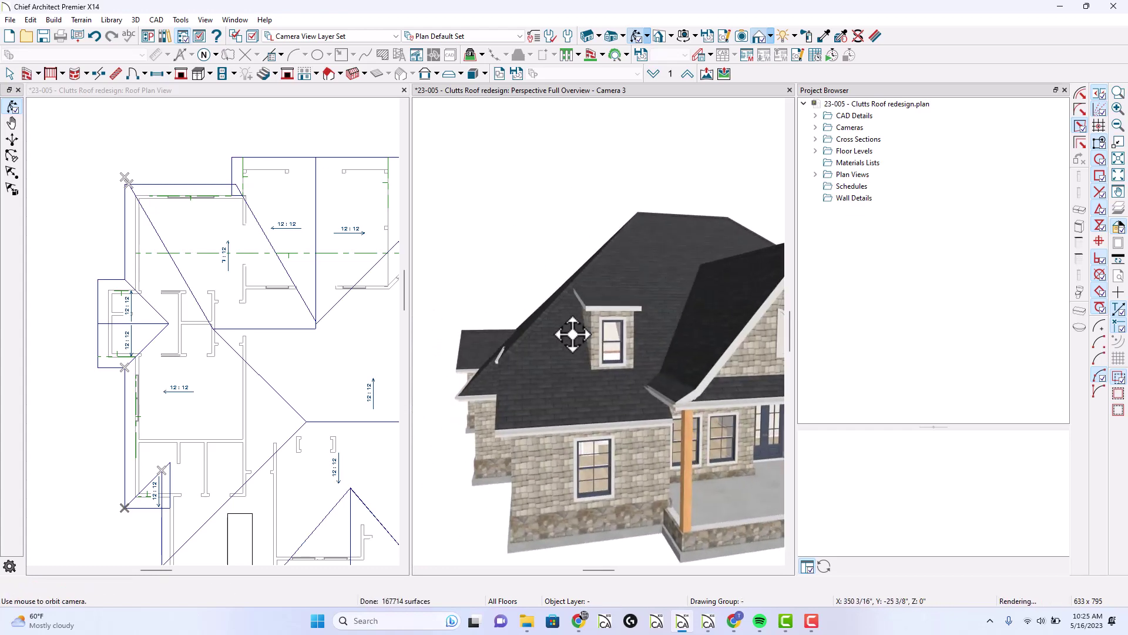
pyautogui.moveTo(478, 342); pyautogui.dragTo(539, 345, button='middle')
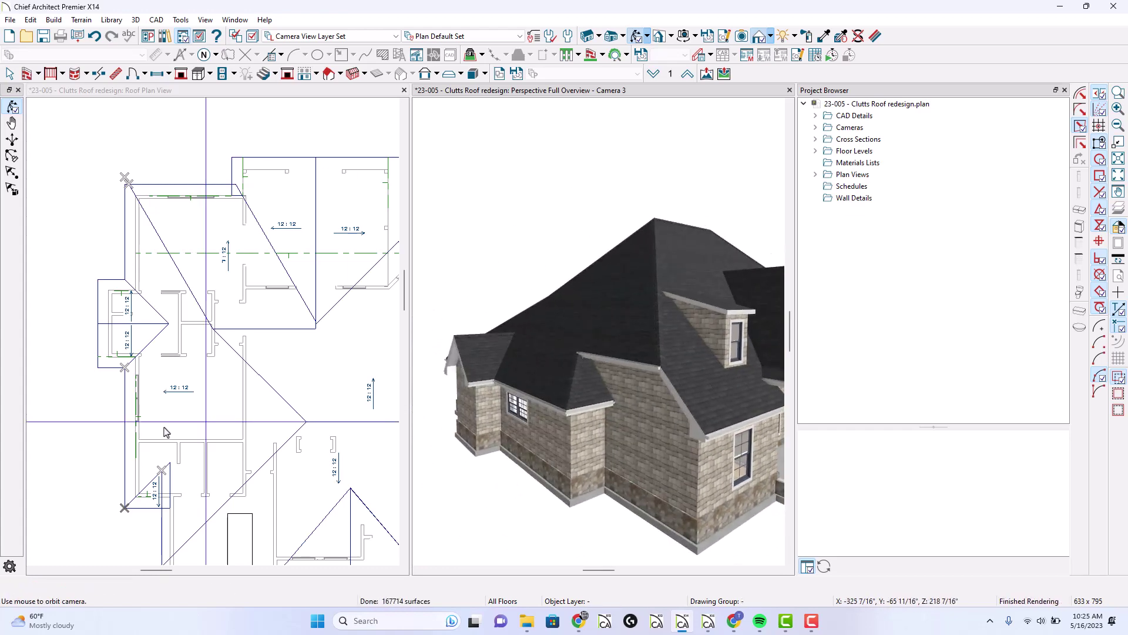
# Check the eave options, height, pitch, special snapping and structure settings of the rebuilt large side roof plane
pyautogui.click(113, 454)
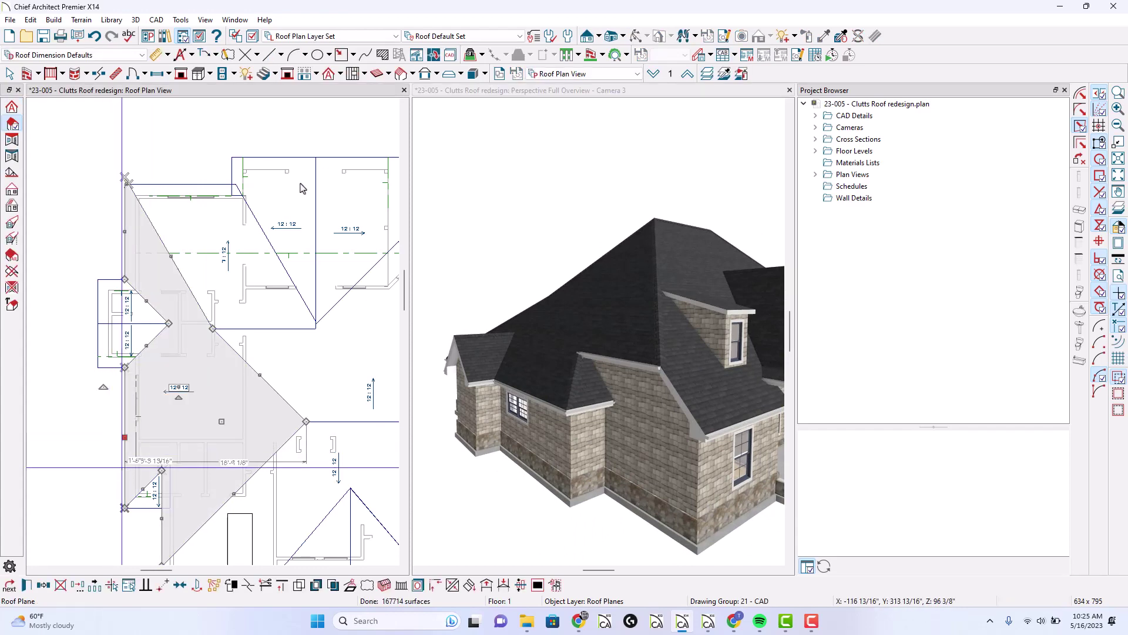
pyautogui.hotkey('ctrl', 'e')
pyautogui.click(333, 100)
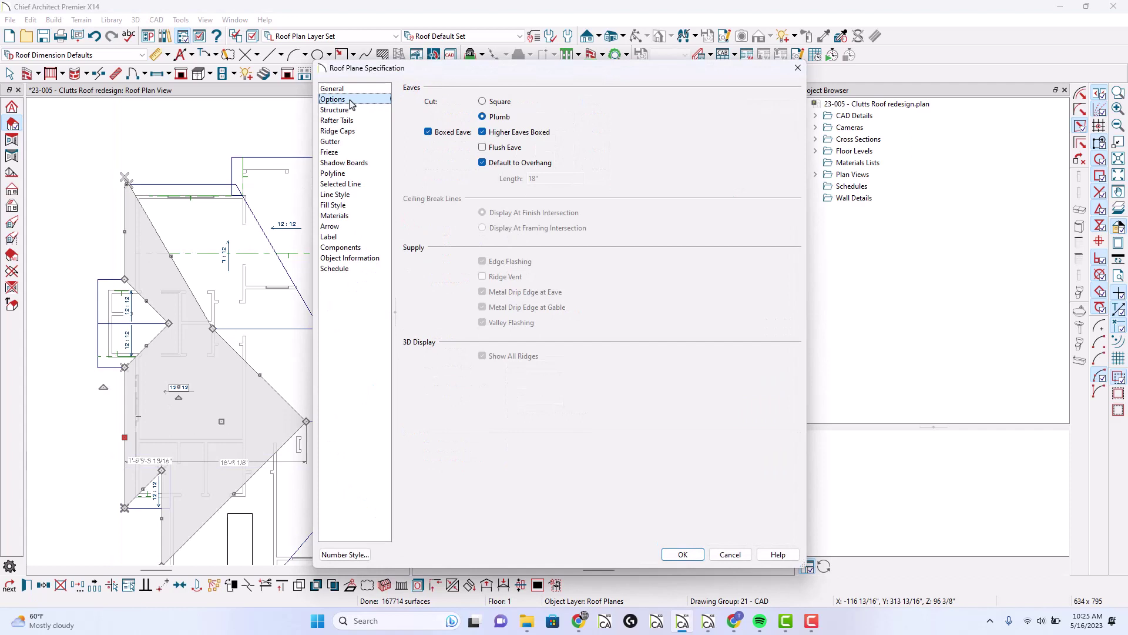
pyautogui.click(353, 89)
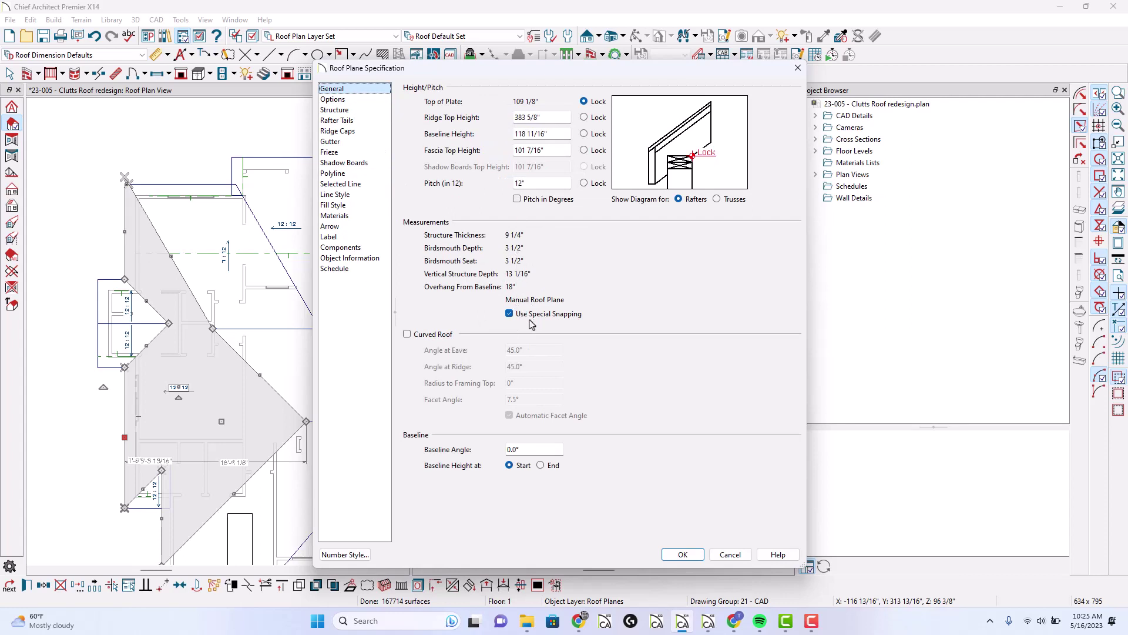
pyautogui.click(333, 100)
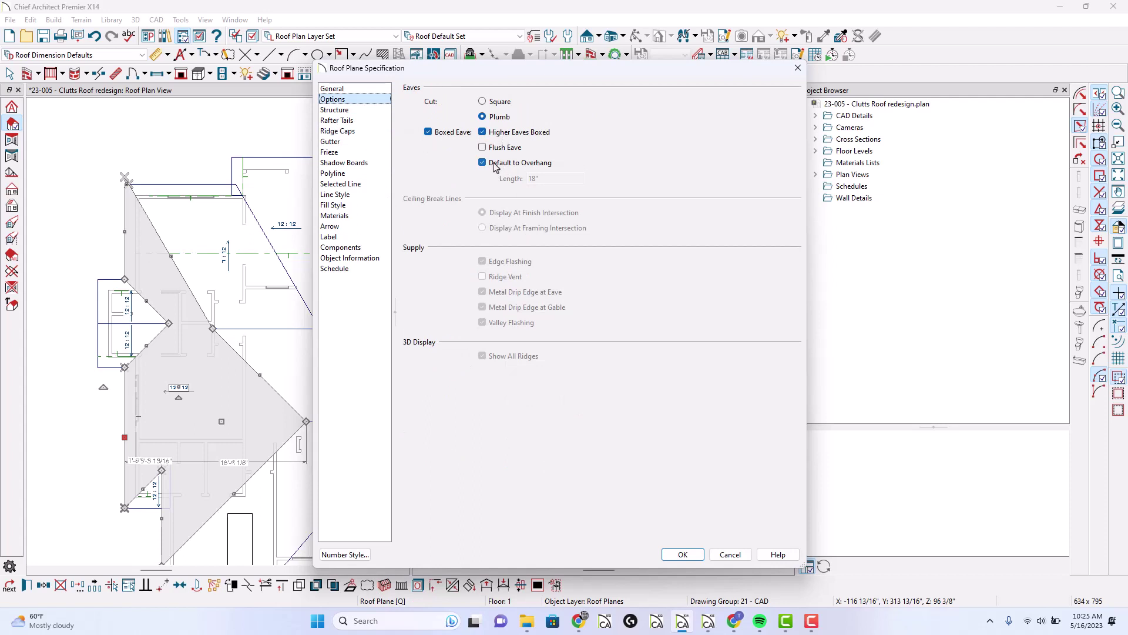
pyautogui.click(361, 110)
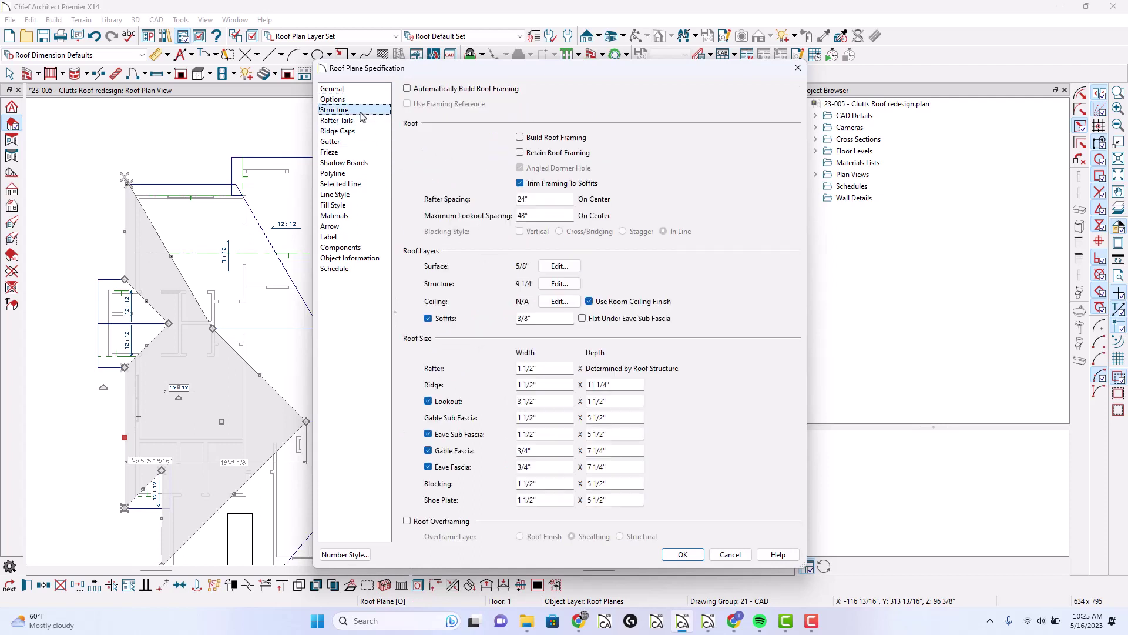
pyautogui.click(362, 102)
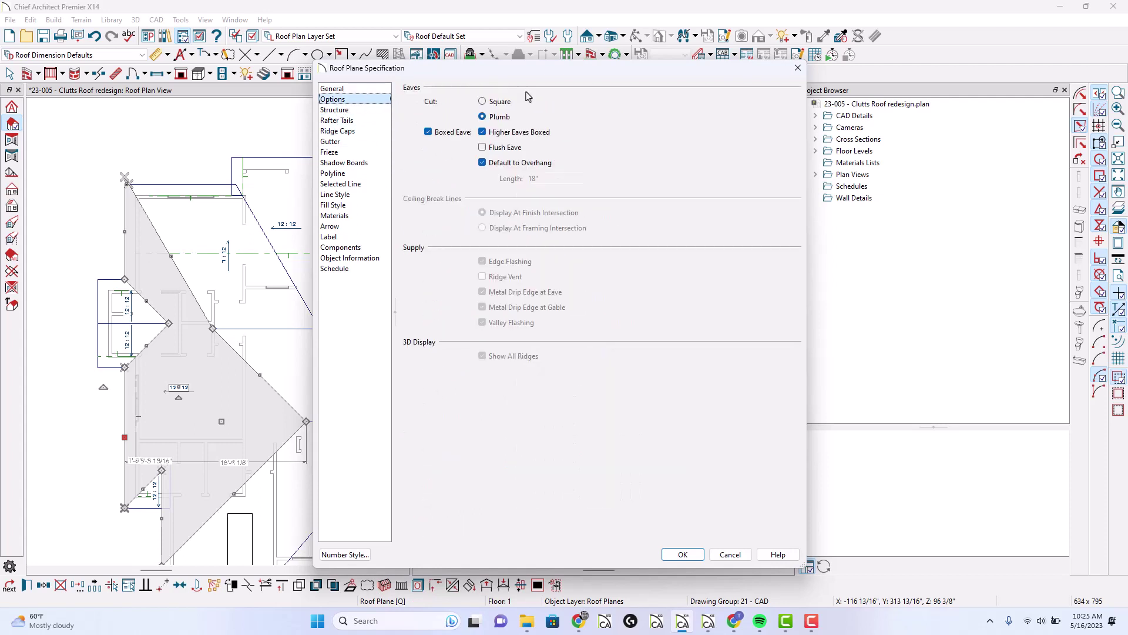
pyautogui.click(797, 69)
# Examine the boxed eaves at the side corner and along the upper wall from below and from farther away
pyautogui.click(554, 286)
pyautogui.moveTo(554, 287); pyautogui.dragTo(542, 234)
pyautogui.scroll(4, 612, 276)
pyautogui.moveTo(611, 275); pyautogui.dragTo(664, 332)
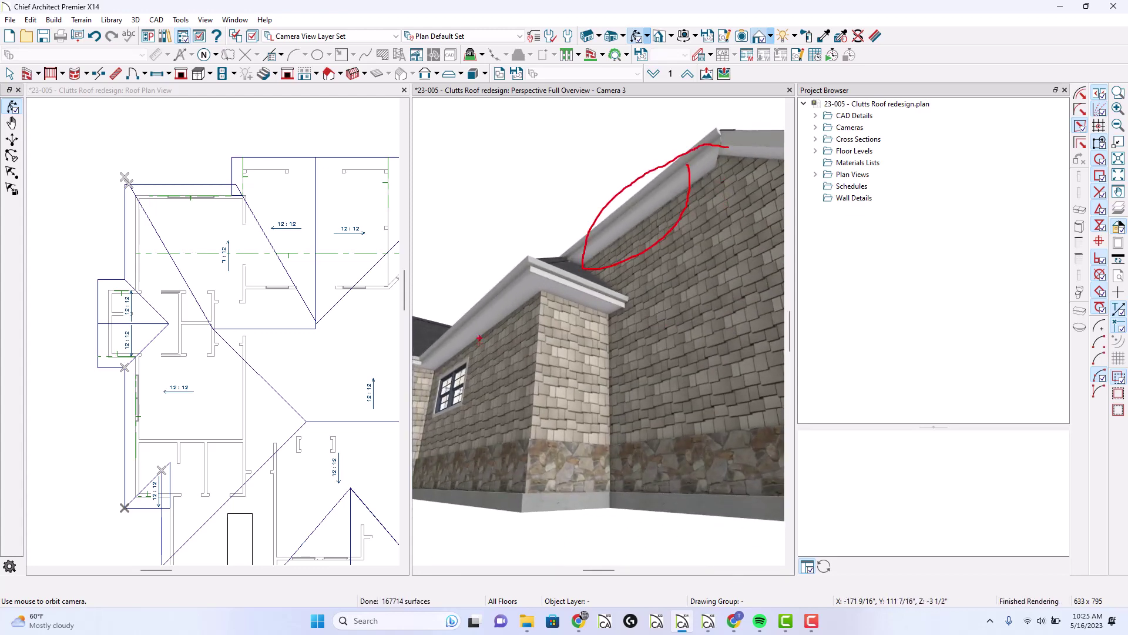
pyautogui.press('Escape')
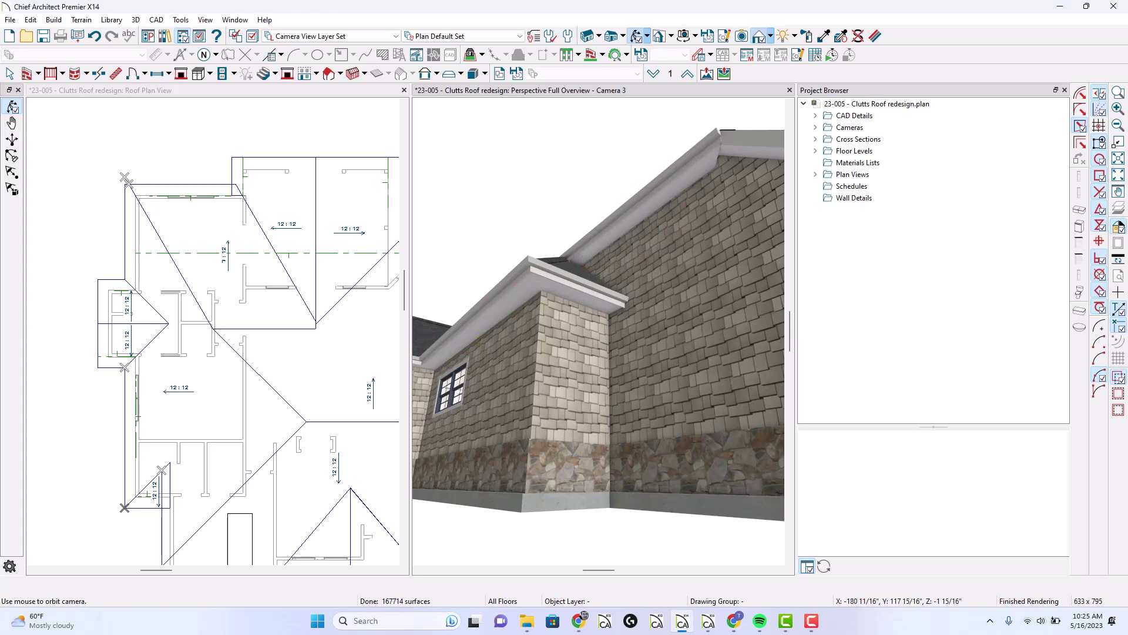
pyautogui.scroll(-3, 529, 375)
pyautogui.moveTo(532, 382)
pyautogui.mouseDown()
pyautogui.moveTo(540, 428)
pyautogui.moveTo(456, 425)
pyautogui.moveTo(511, 433)
pyautogui.moveTo(531, 418)
pyautogui.mouseUp()
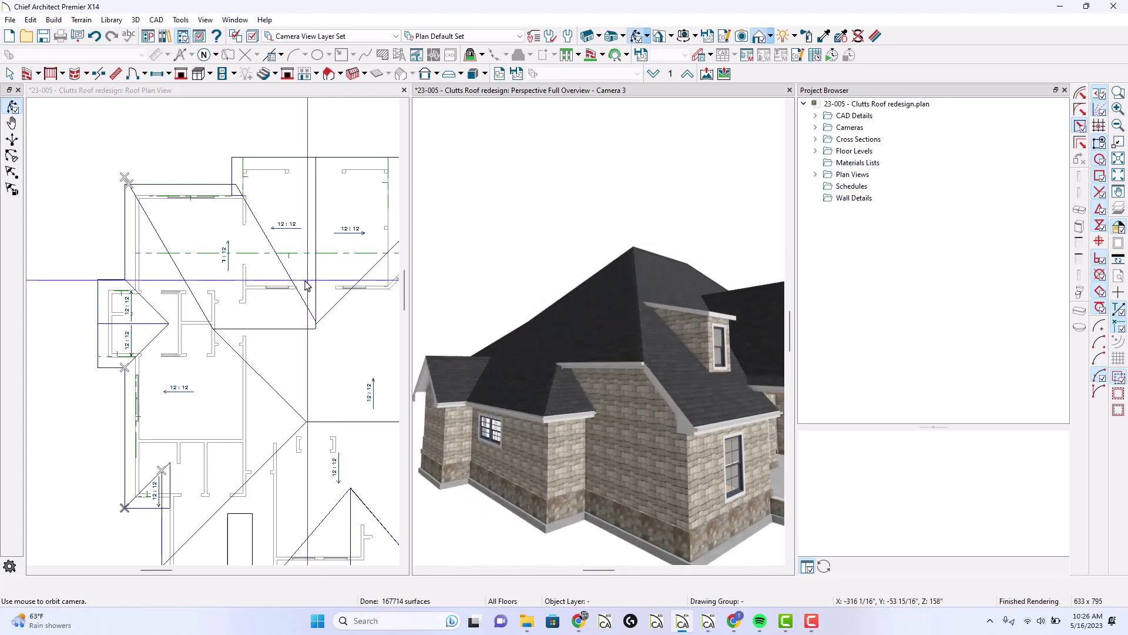